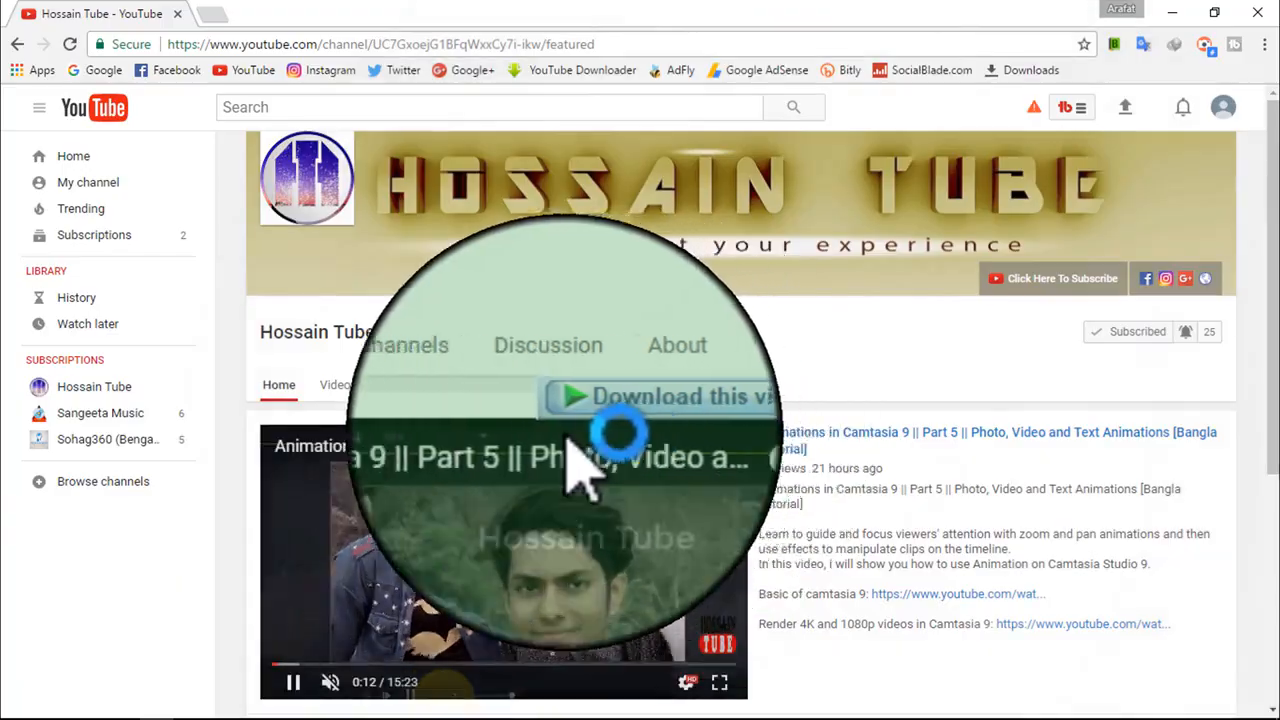
Step: Open the Camtasia Studio 9 [Bangla Tutorial] playlist from the channel's created playlists in a new browser tab
{"action": "scroll", "coordinate": [390, 405], "scroll_direction": "down", "scroll_amount": 1}
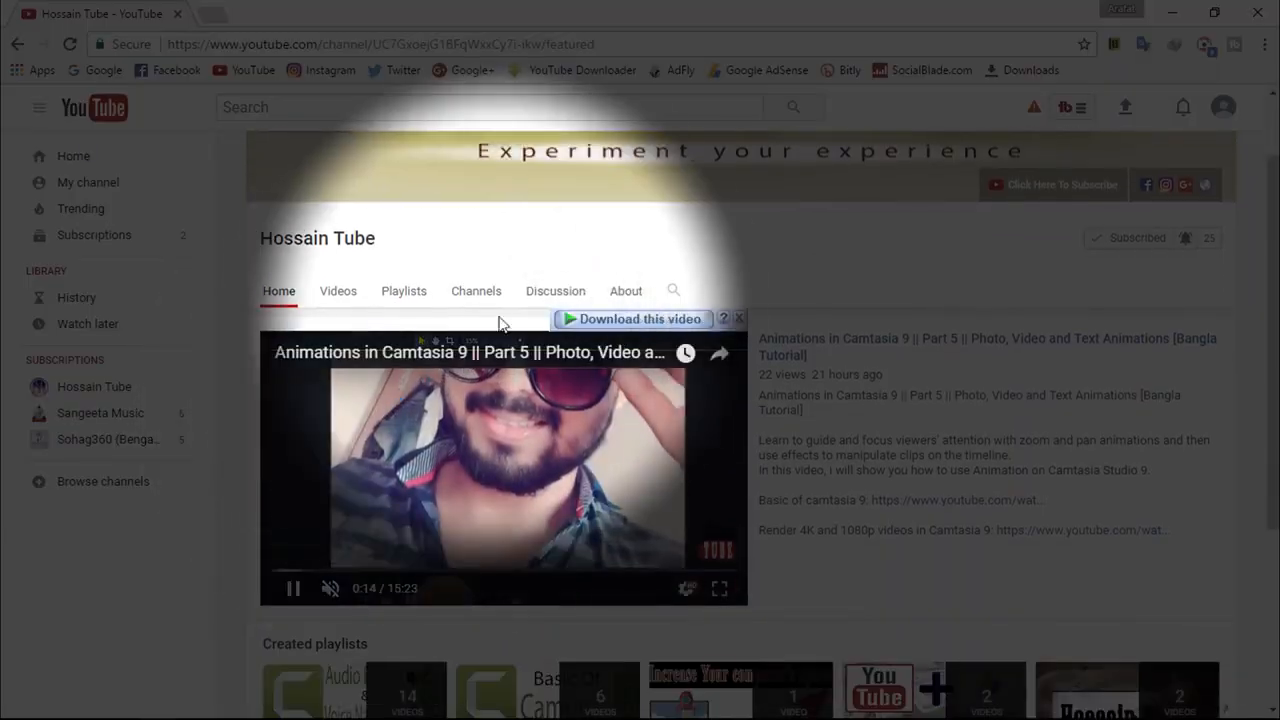
{"action": "scroll", "coordinate": [500, 560], "scroll_direction": "down", "scroll_amount": 2}
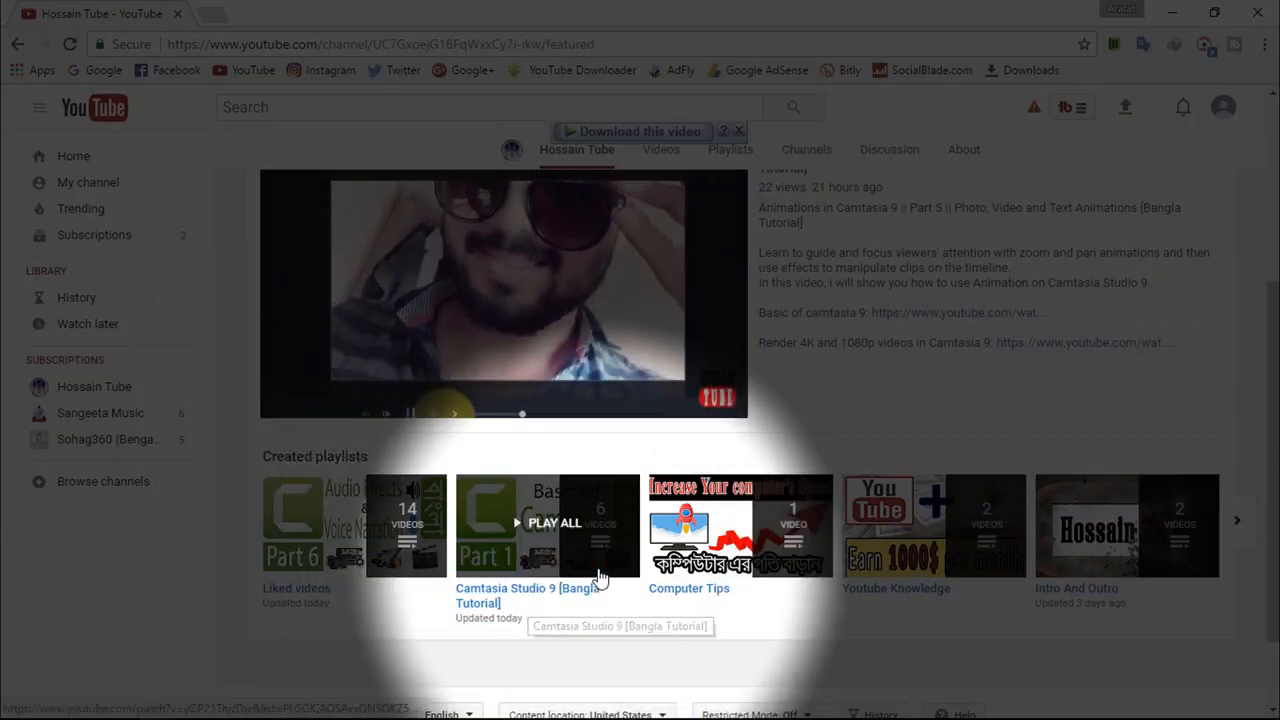
{"action": "scroll", "coordinate": [540, 580], "scroll_direction": "down", "scroll_amount": 1}
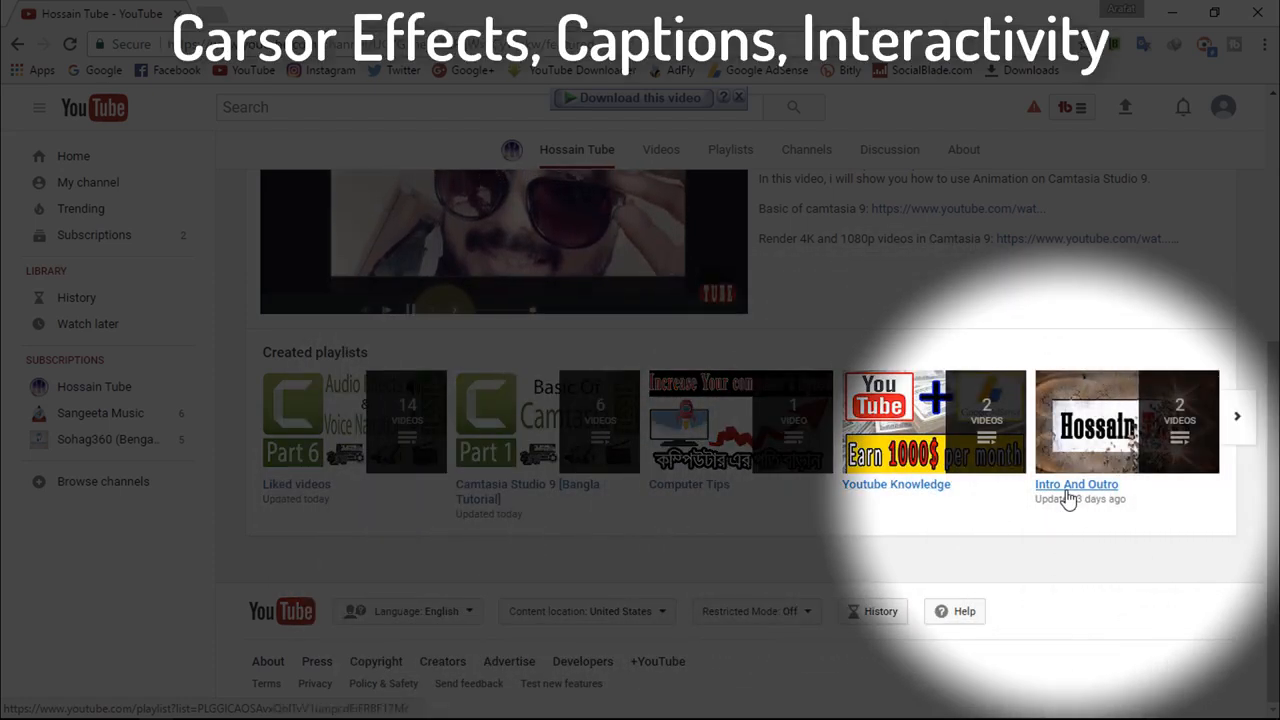
{"action": "right_click", "coordinate": [1068, 490]}
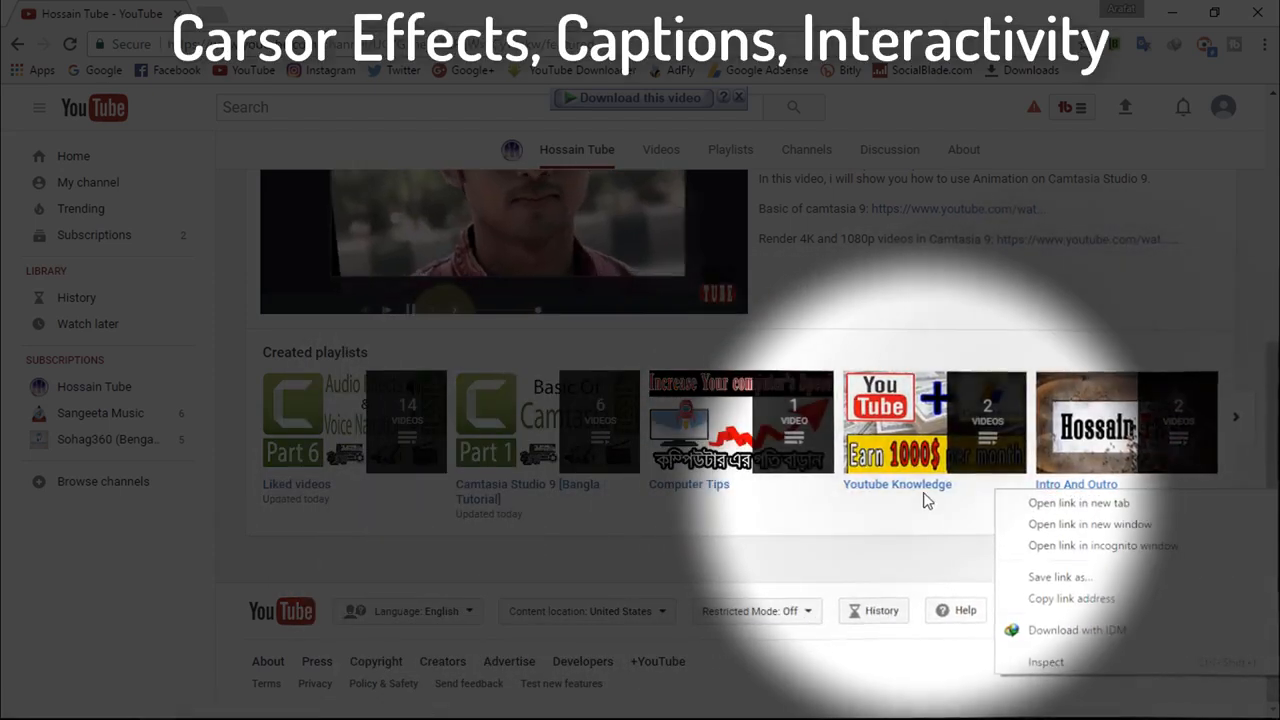
{"action": "right_click", "coordinate": [469, 492]}
{"action": "left_click", "coordinate": [521, 502]}
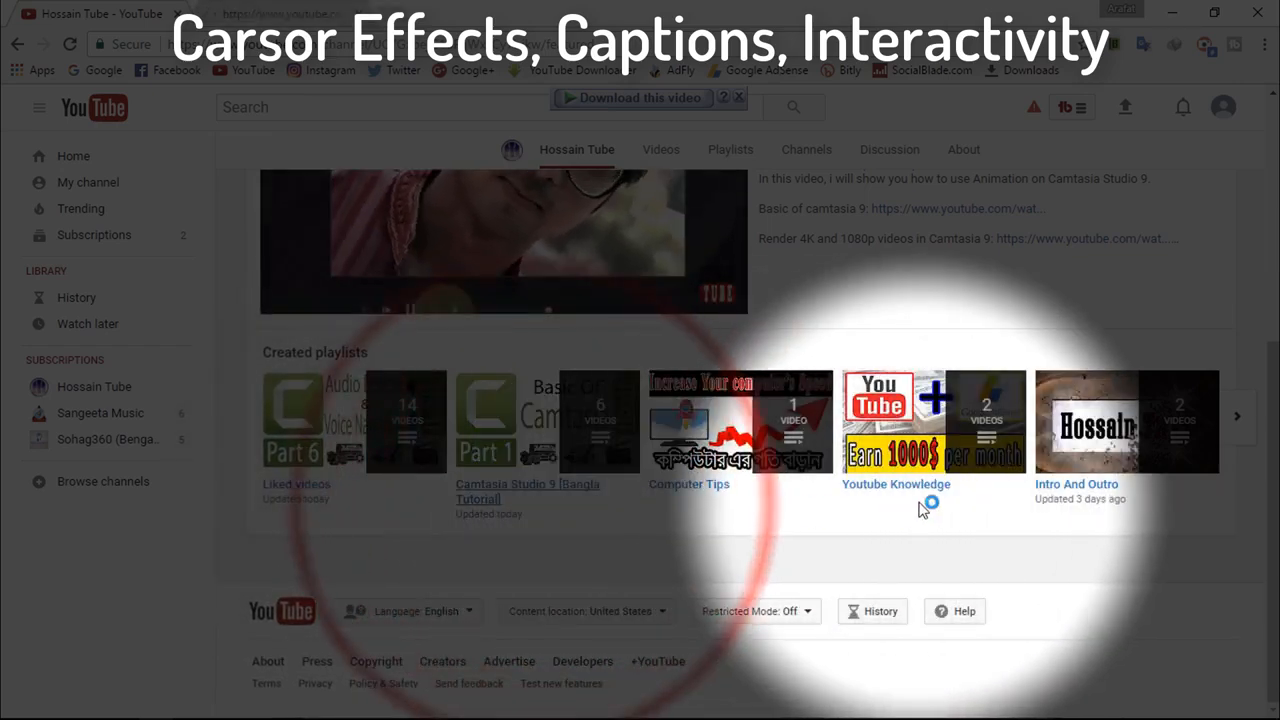
{"action": "right_click", "coordinate": [896, 489]}
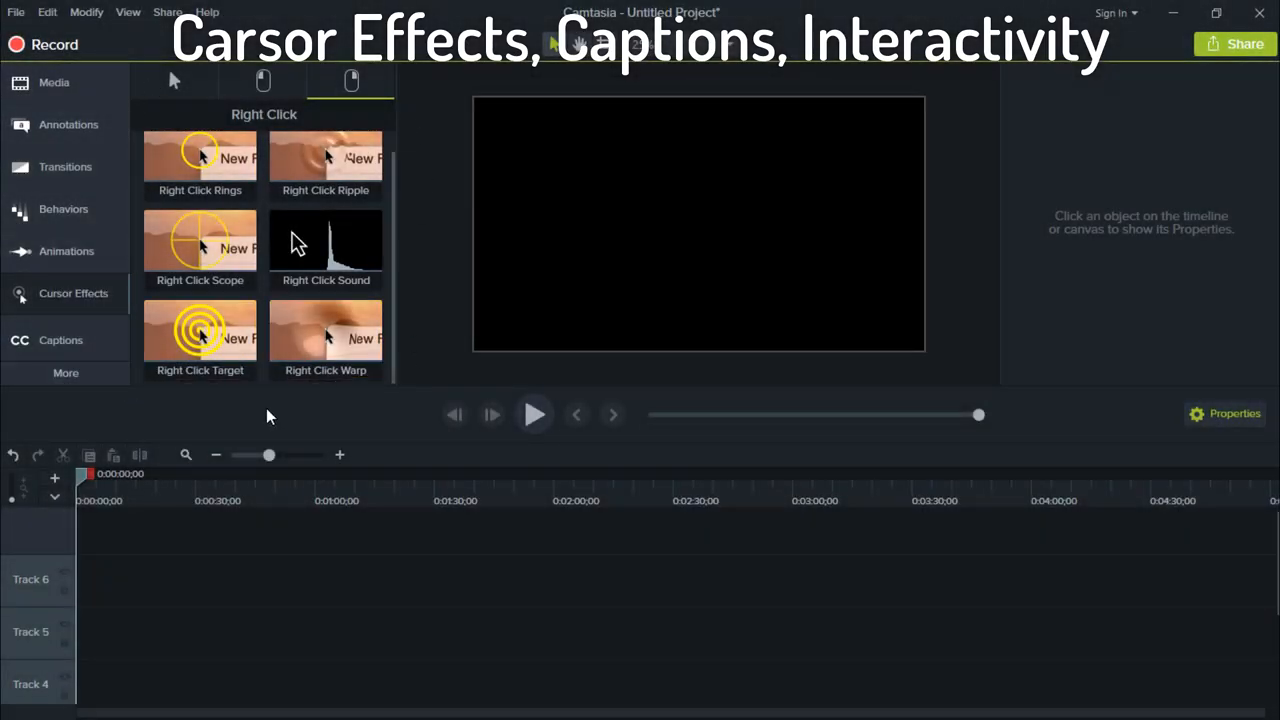
Step: Minimize Camtasia, subscribe to the YouTube channel and turn on all notifications for it
{"action": "left_click", "coordinate": [1175, 14]}
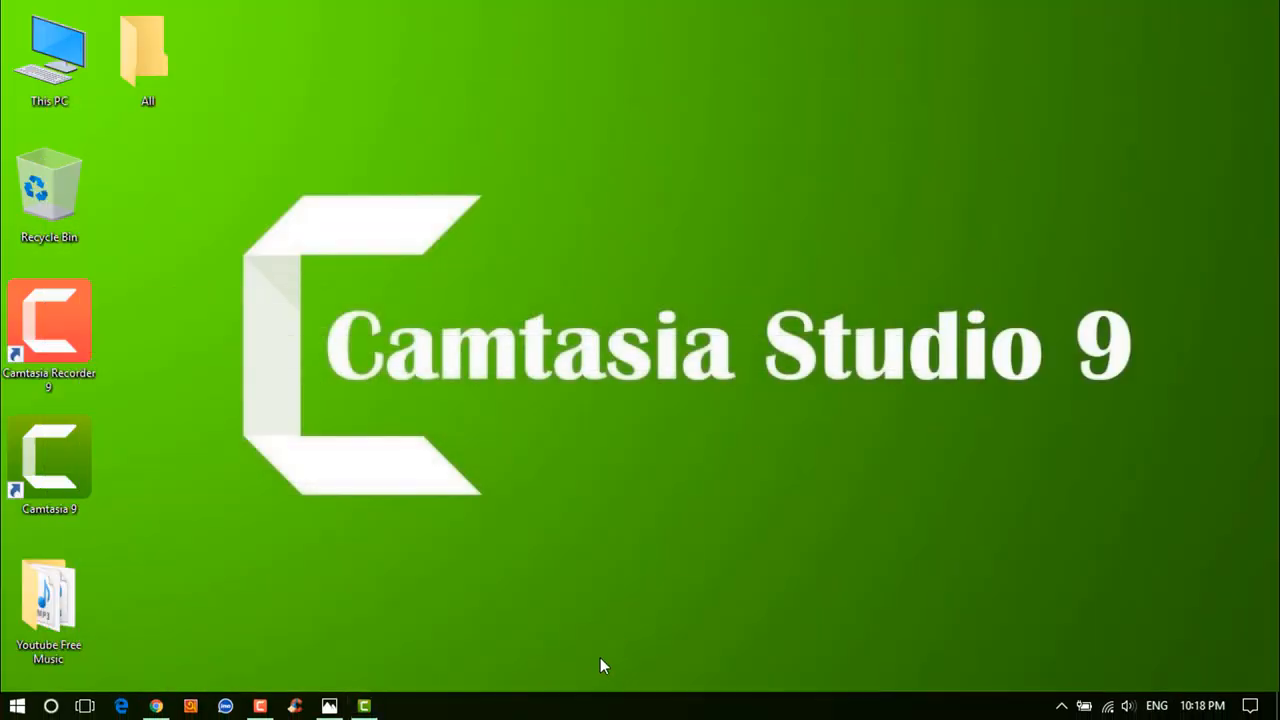
{"action": "left_click", "coordinate": [261, 707]}
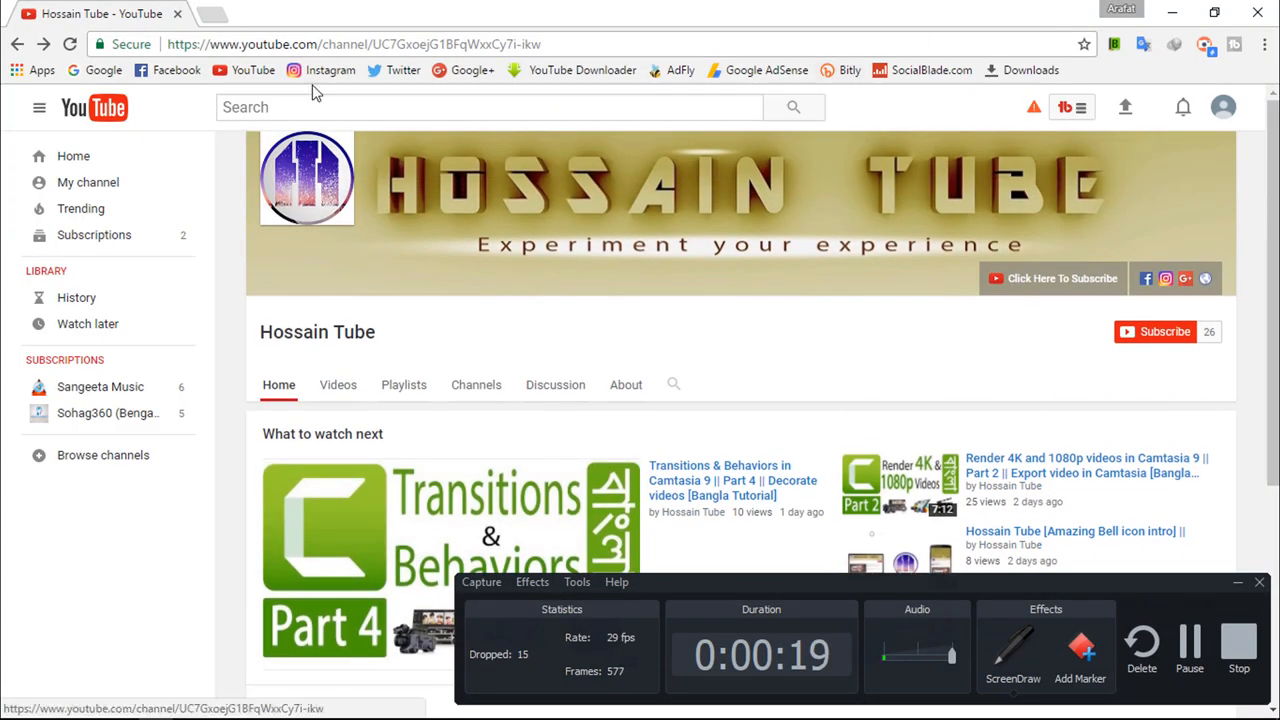
{"action": "left_click", "coordinate": [1155, 331]}
{"action": "left_click", "coordinate": [1193, 331]}
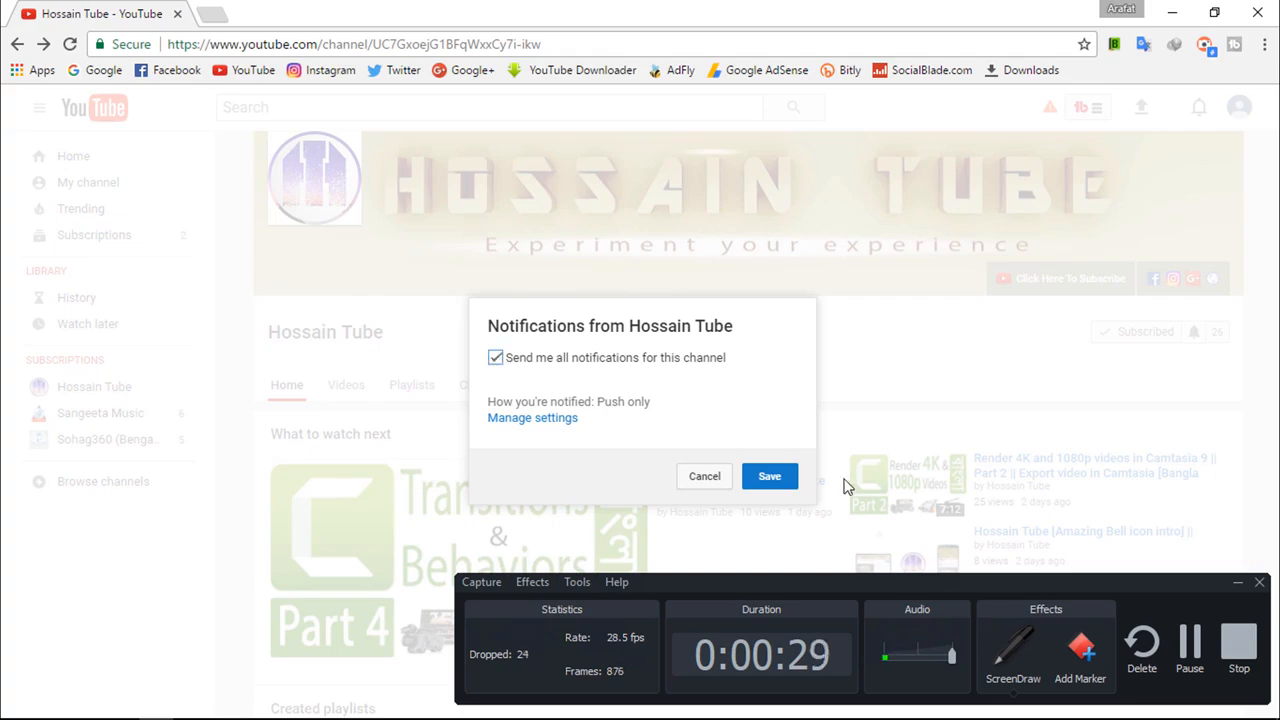
{"action": "left_click", "coordinate": [769, 476]}
Step: Open the Camtasia Studio 9 [Bangla Tutorial] playlist from the channel's home page
{"action": "scroll", "coordinate": [563, 491], "scroll_direction": "down", "scroll_amount": 5}
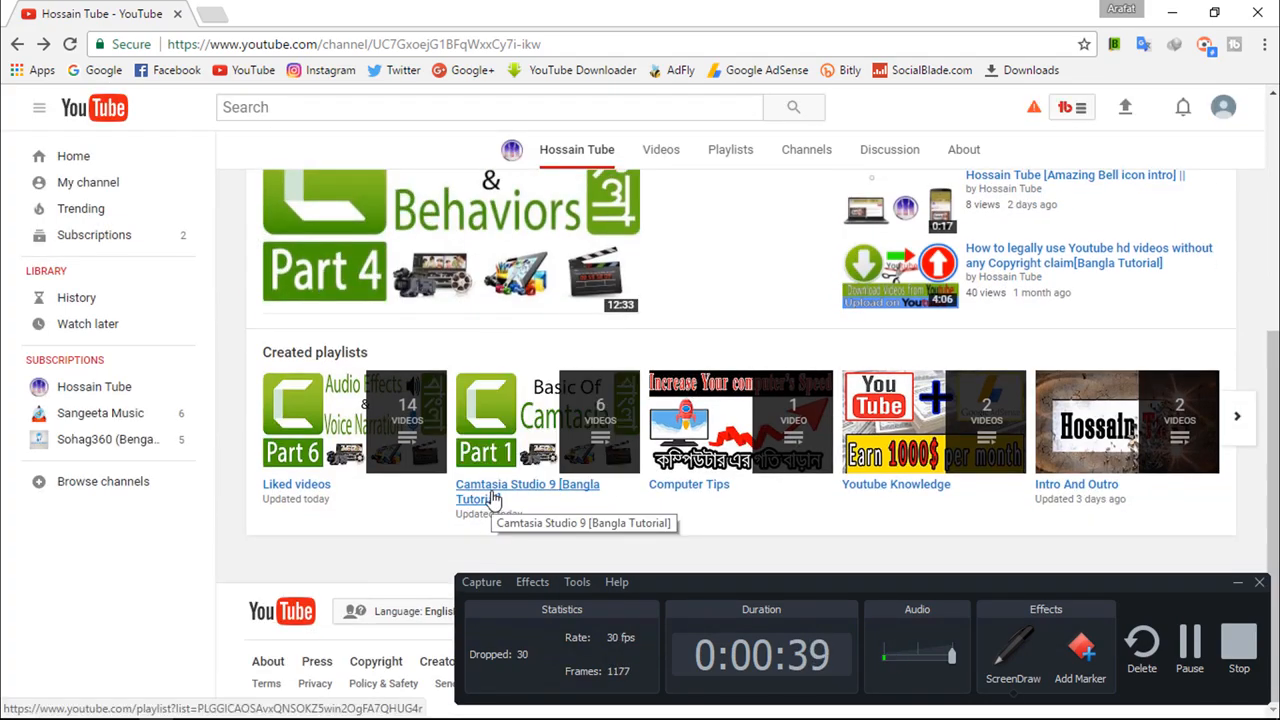
{"action": "left_click", "coordinate": [493, 498]}
{"action": "scroll", "coordinate": [660, 340], "scroll_direction": "up", "scroll_amount": 5}
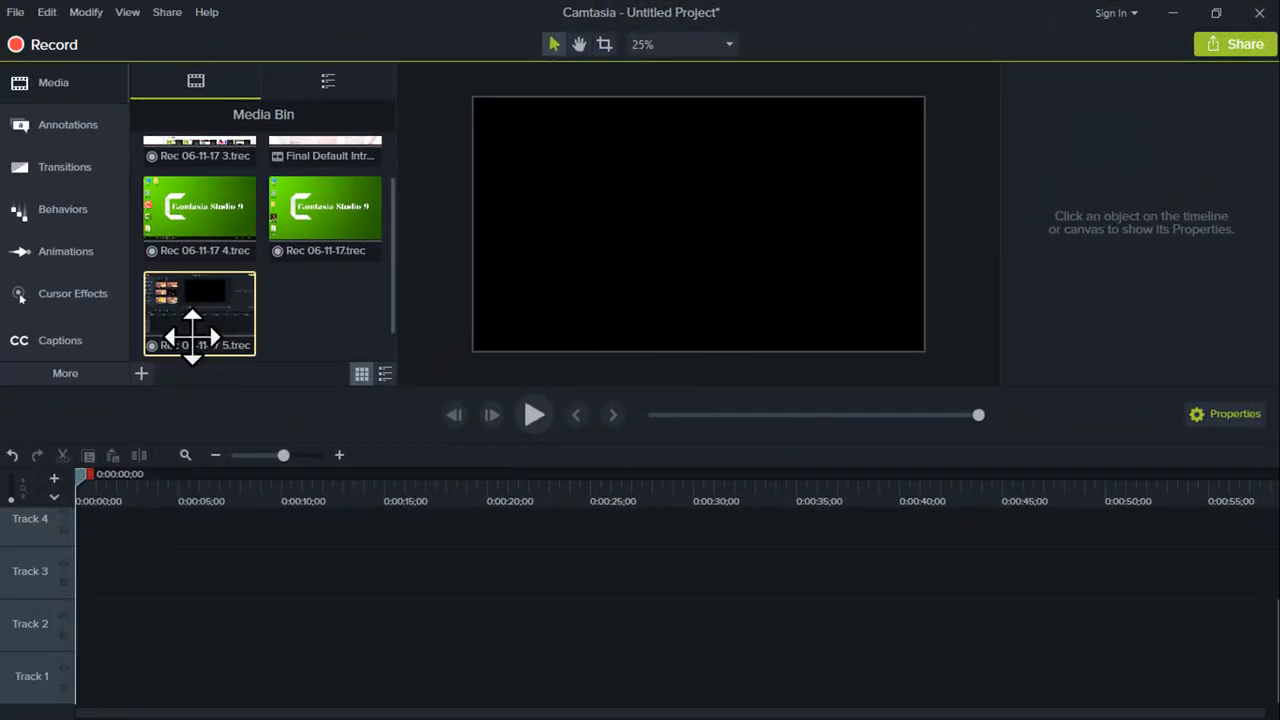
Step: Place the Rec 06-11-17 5.trec recording at the start of the timeline and delete its audio clip from Track 3
{"action": "left_click_drag", "start_coordinate": [191, 337], "coordinate": [82, 665]}
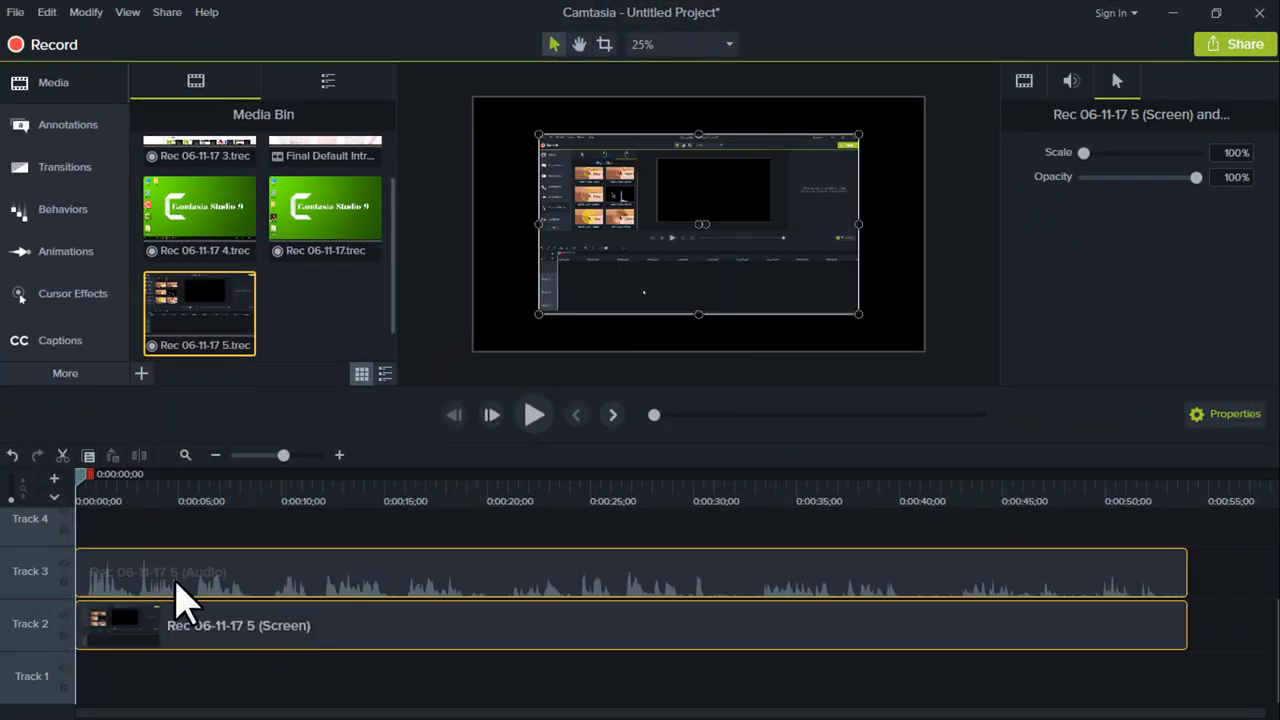
{"action": "left_click", "coordinate": [176, 582]}
{"action": "key", "text": "Delete"}
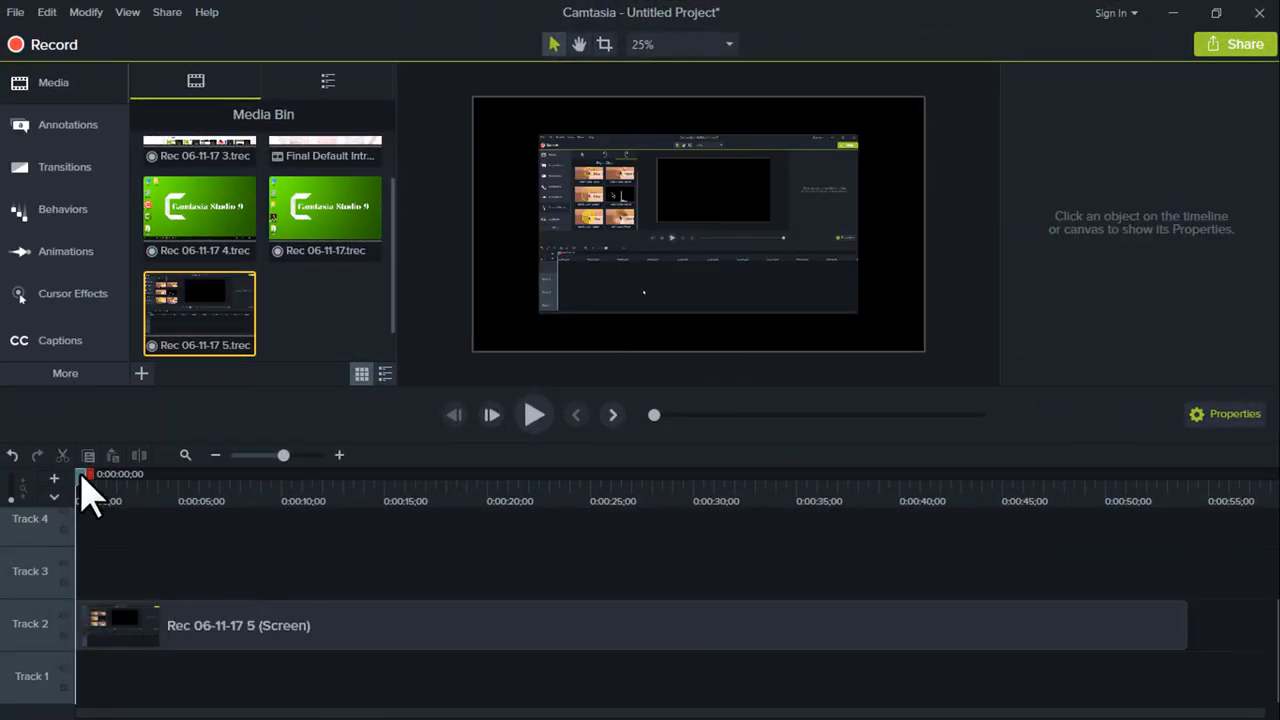
Step: Enlarge the screen recording on the canvas from two opposite corners until it fills the whole frame
{"action": "left_click_drag", "start_coordinate": [84, 478], "coordinate": [160, 477]}
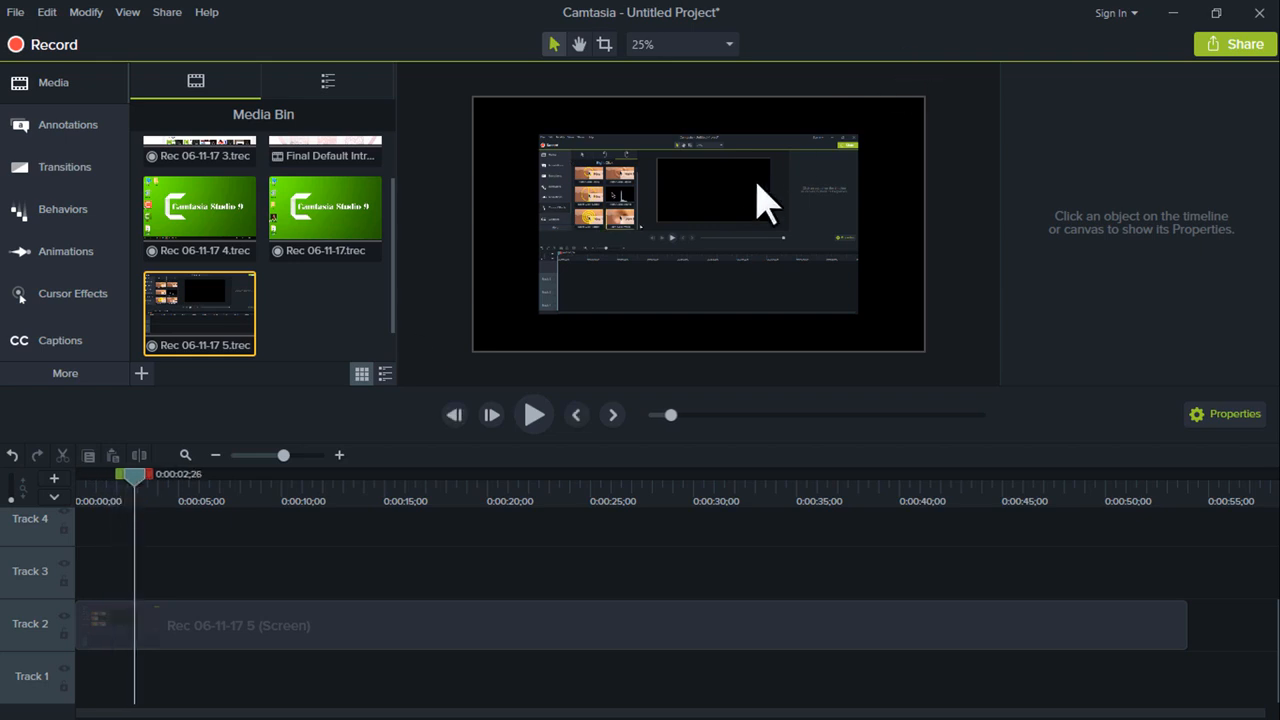
{"action": "left_click", "coordinate": [563, 135]}
{"action": "left_click_drag", "start_coordinate": [541, 131], "coordinate": [496, 94]}
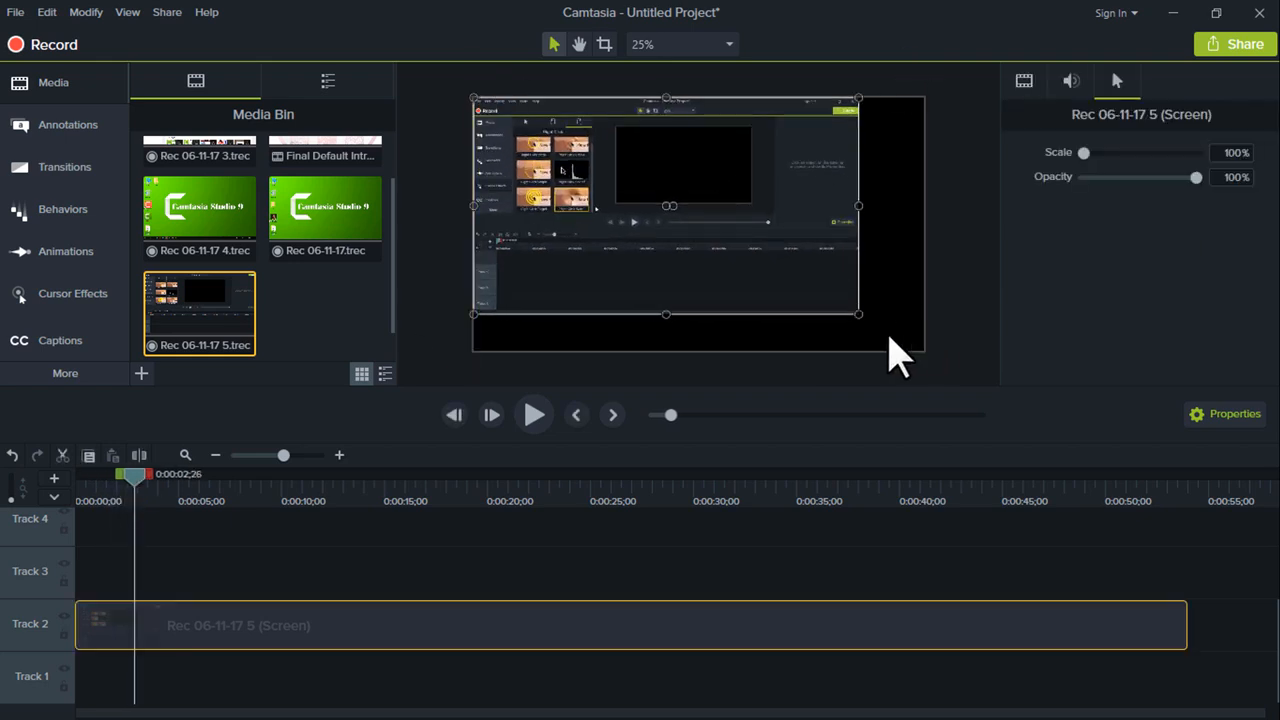
{"action": "left_click_drag", "start_coordinate": [858, 314], "coordinate": [923, 350]}
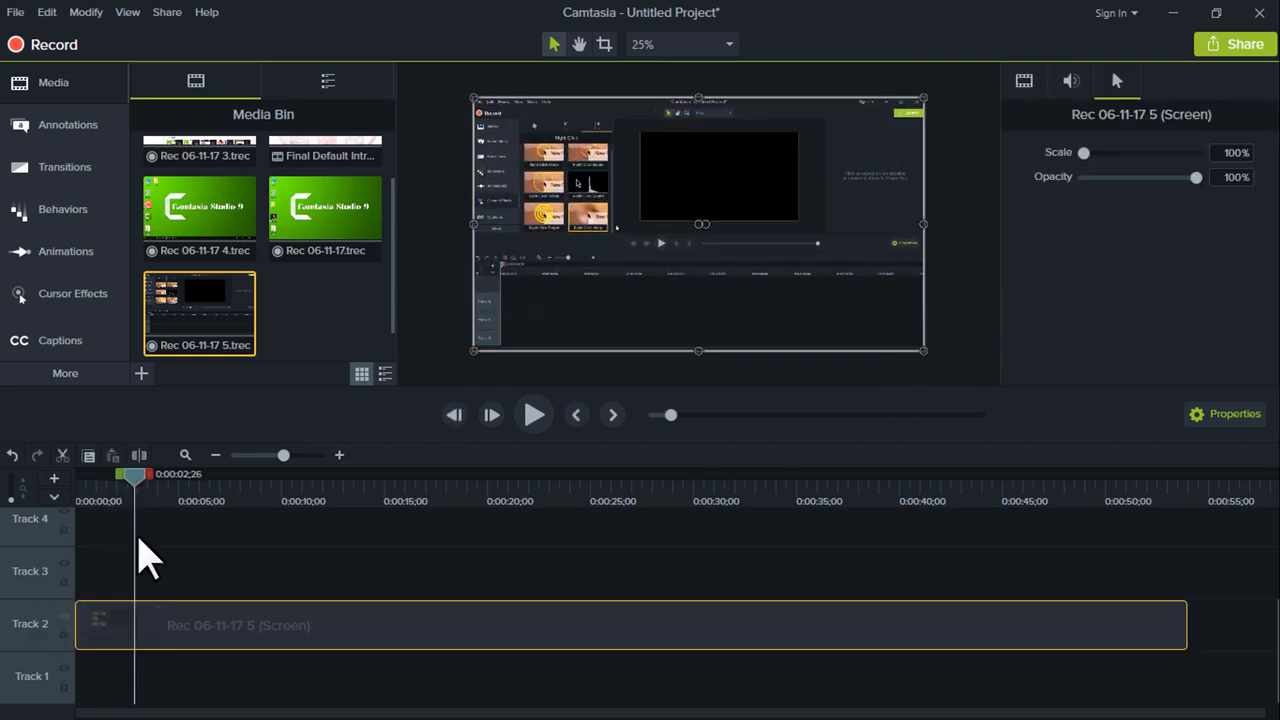
Step: Cut off the part of the screen clip before 0:00:17;27 and move the remainder to the start of Track 2
{"action": "left_click_drag", "start_coordinate": [149, 488], "coordinate": [441, 520]}
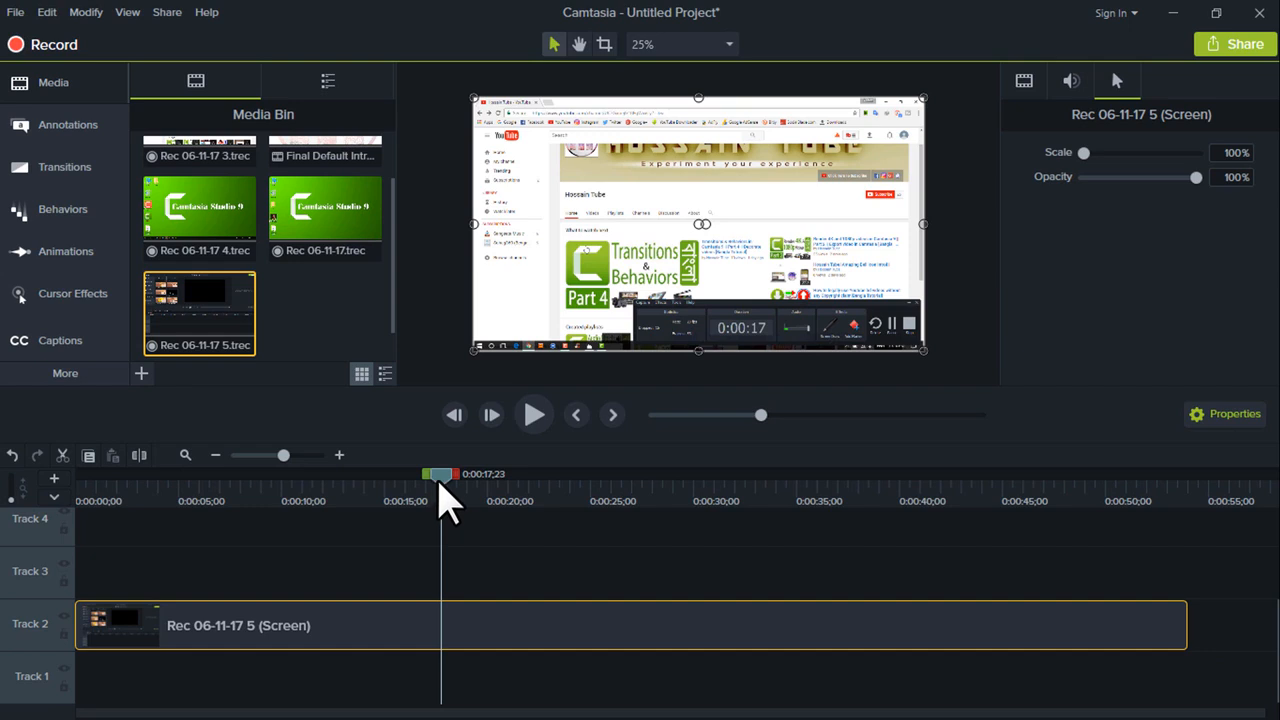
{"action": "left_click_drag", "start_coordinate": [438, 483], "coordinate": [444, 480]}
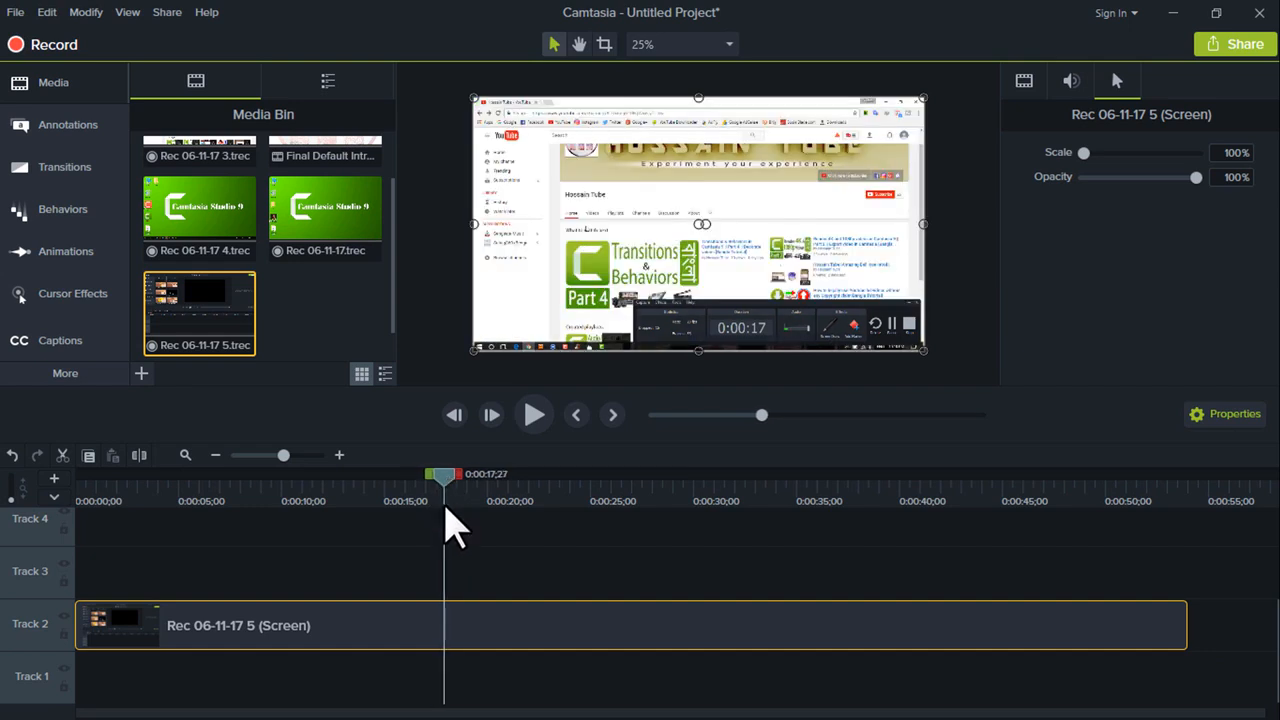
{"action": "left_click", "coordinate": [139, 455]}
{"action": "left_click", "coordinate": [343, 640]}
{"action": "right_click", "coordinate": [343, 640]}
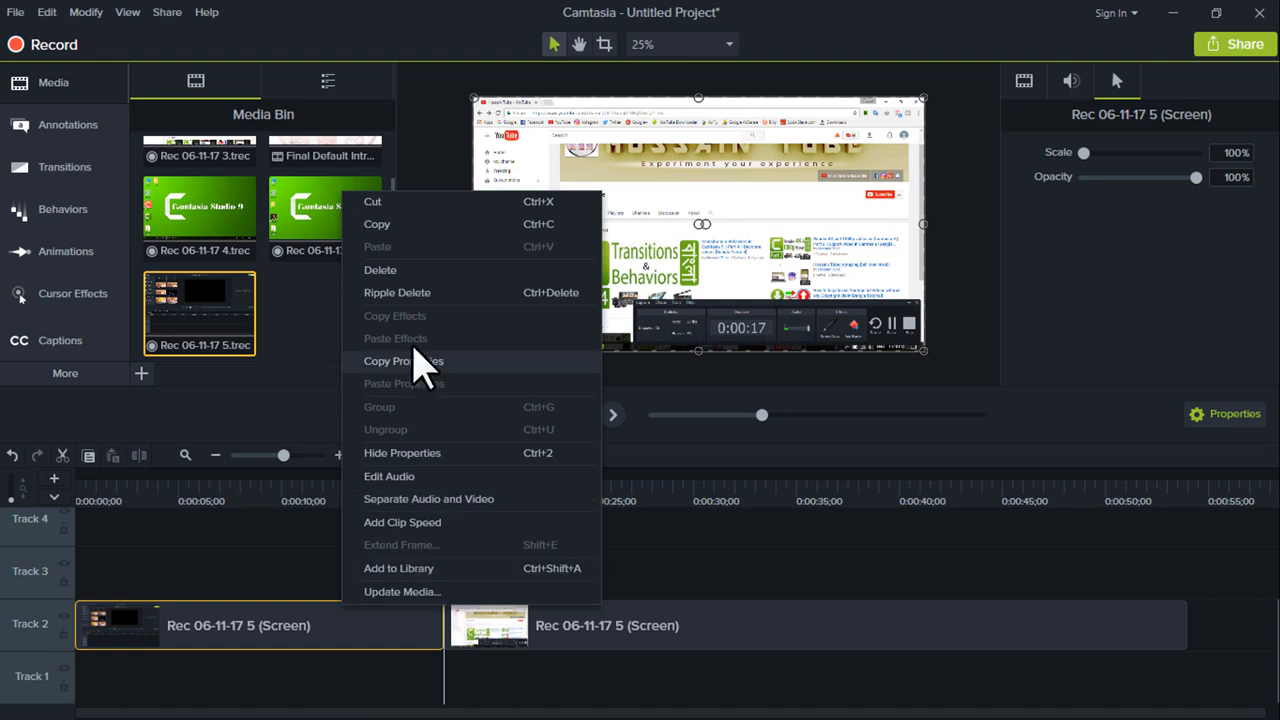
{"action": "left_click", "coordinate": [410, 270]}
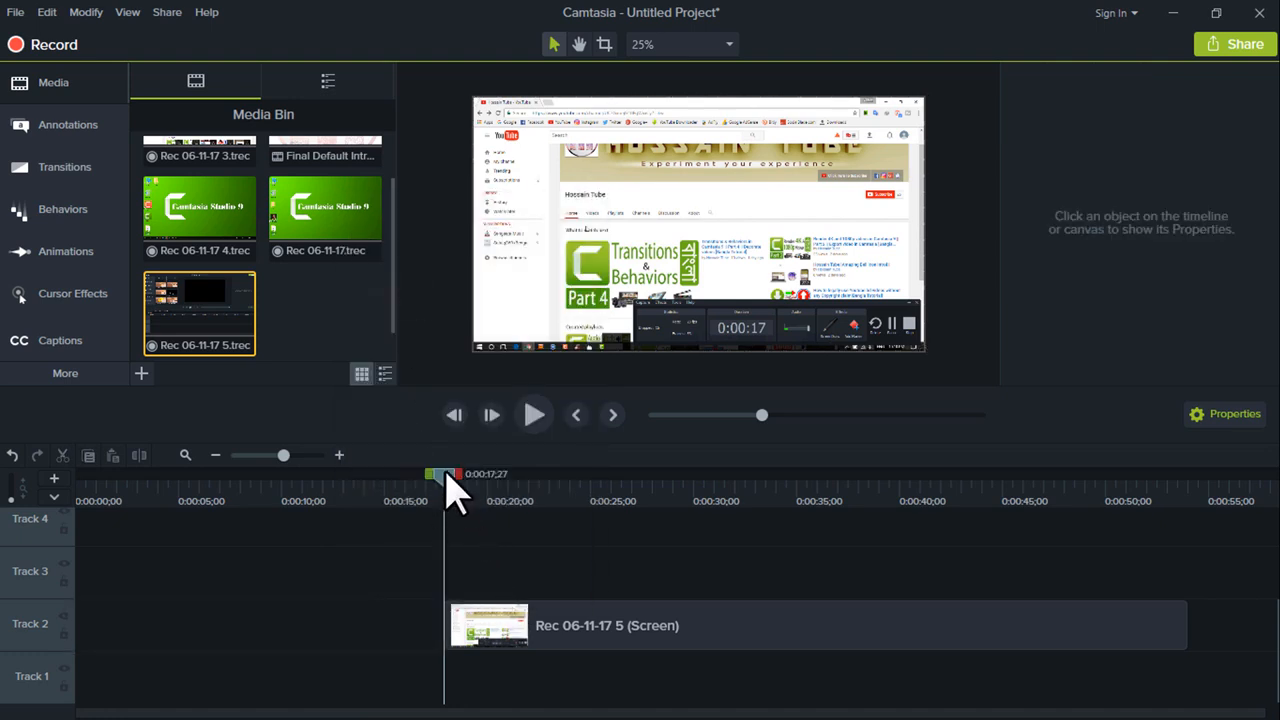
{"action": "left_click_drag", "start_coordinate": [446, 474], "coordinate": [207, 607]}
{"action": "left_click_drag", "start_coordinate": [757, 478], "coordinate": [58, 476]}
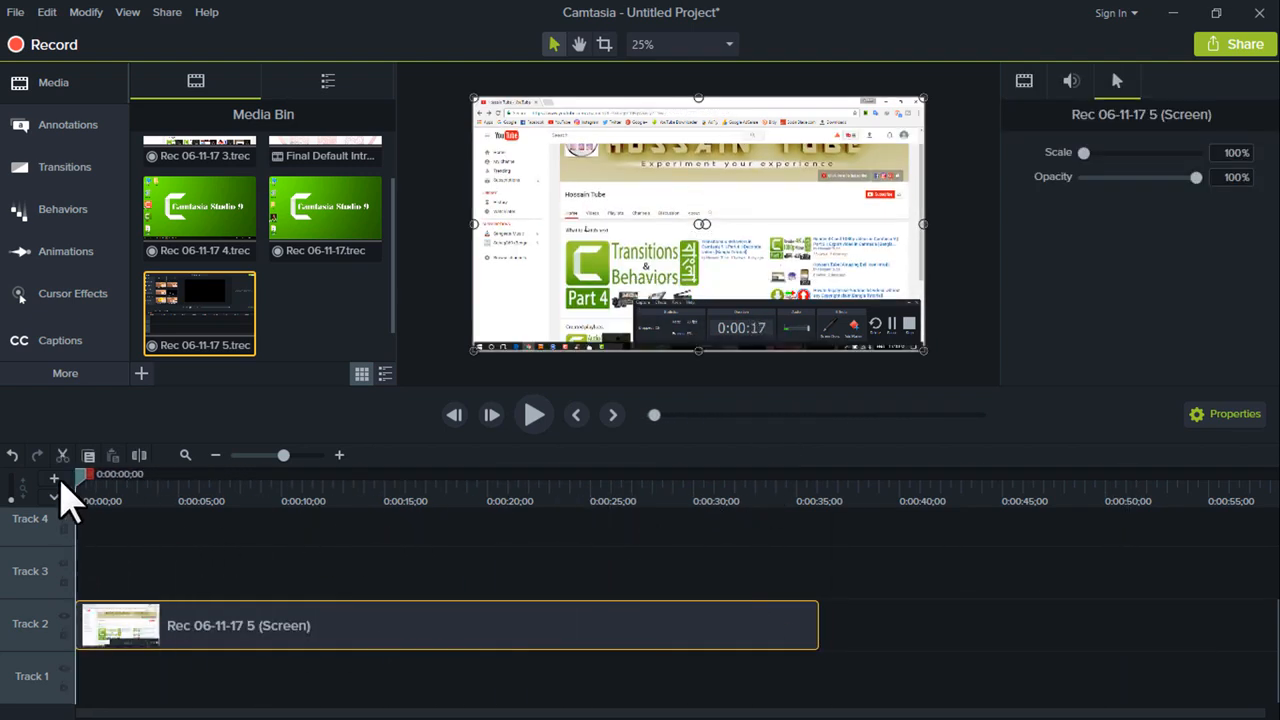
Step: Apply the Cursor Highlight effect to the screen clip on Track 2 and preview it in a short playback
{"action": "left_click", "coordinate": [88, 293]}
{"action": "left_click", "coordinate": [194, 82]}
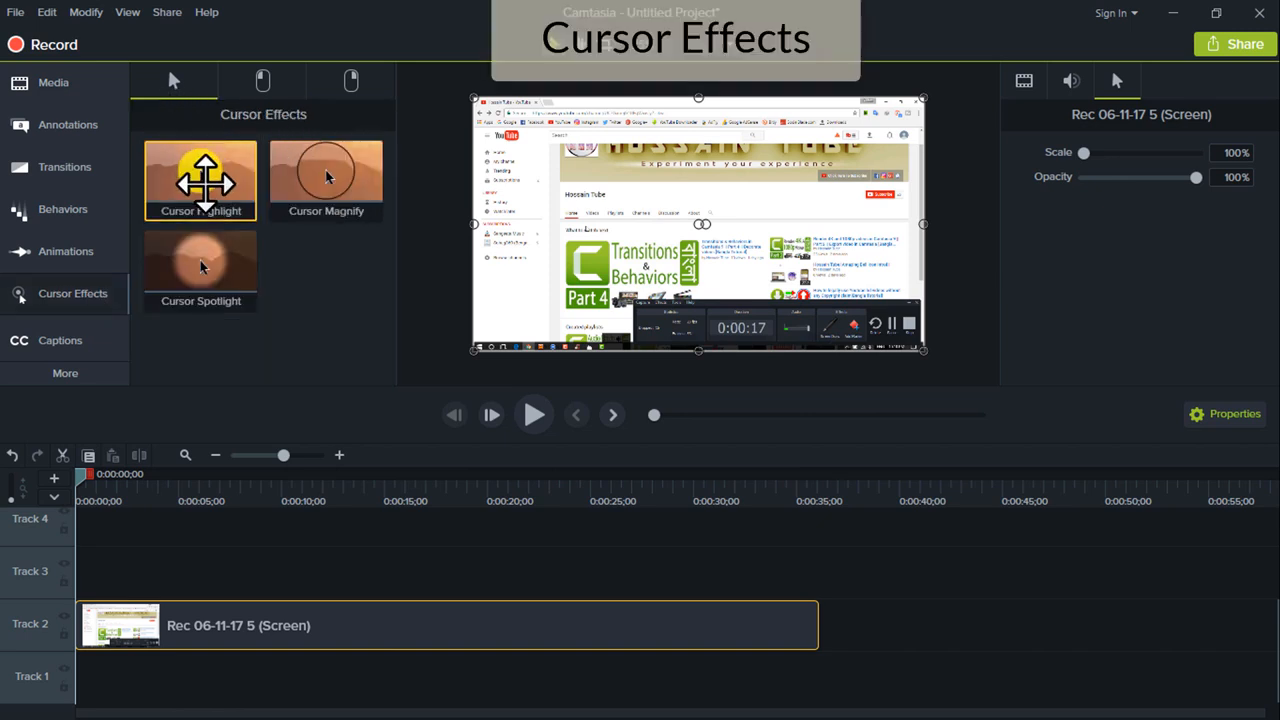
{"action": "left_click_drag", "start_coordinate": [209, 206], "coordinate": [120, 648]}
{"action": "left_click_drag", "start_coordinate": [80, 480], "coordinate": [105, 490]}
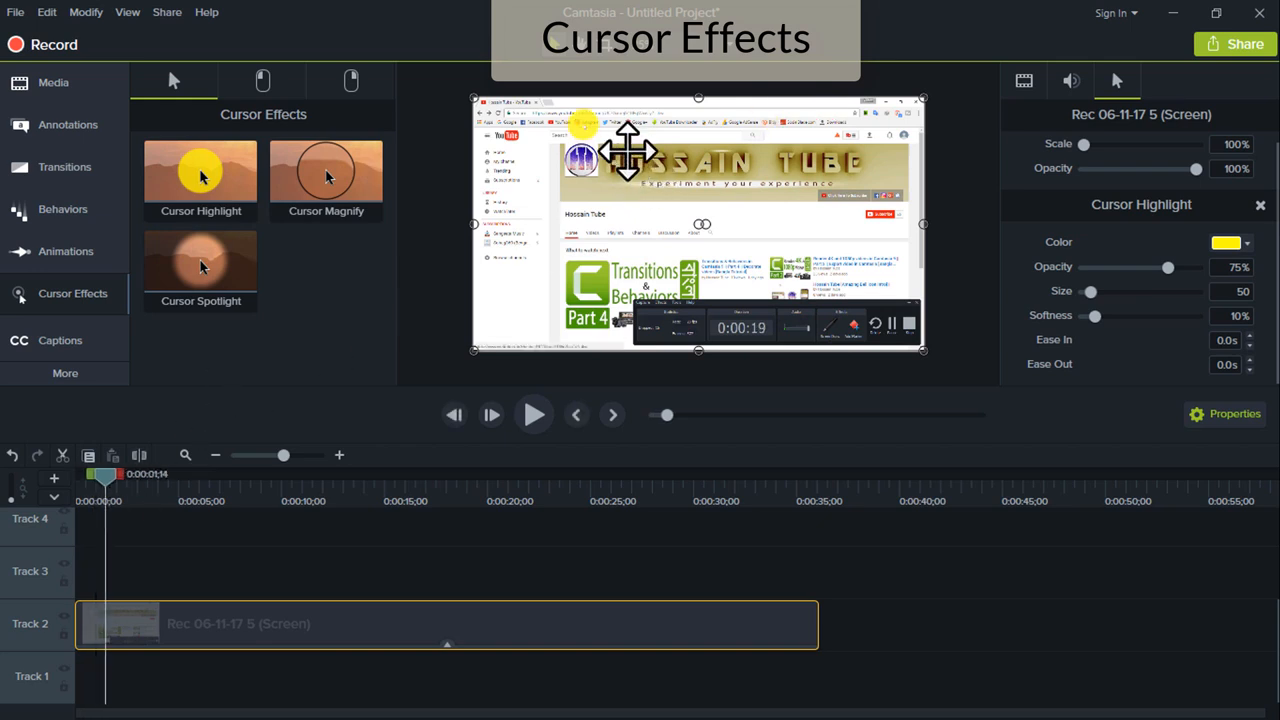
{"action": "left_click", "coordinate": [533, 414]}
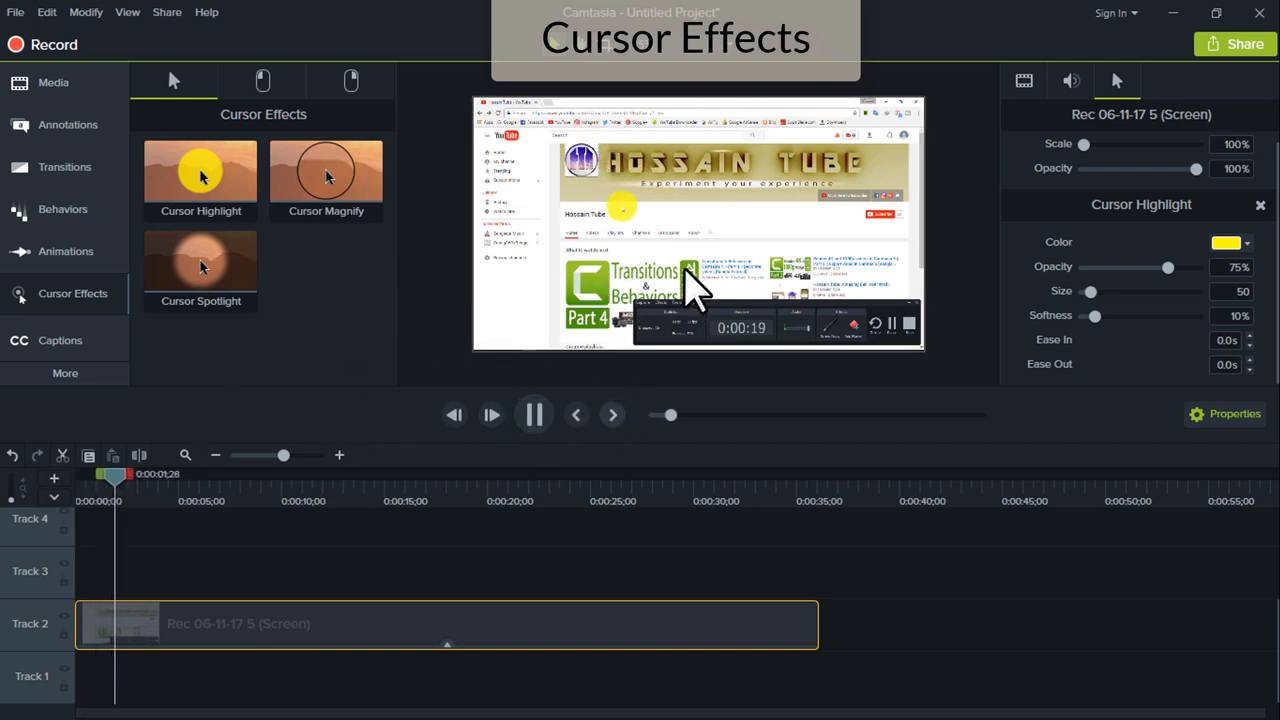
{"action": "left_click", "coordinate": [537, 418]}
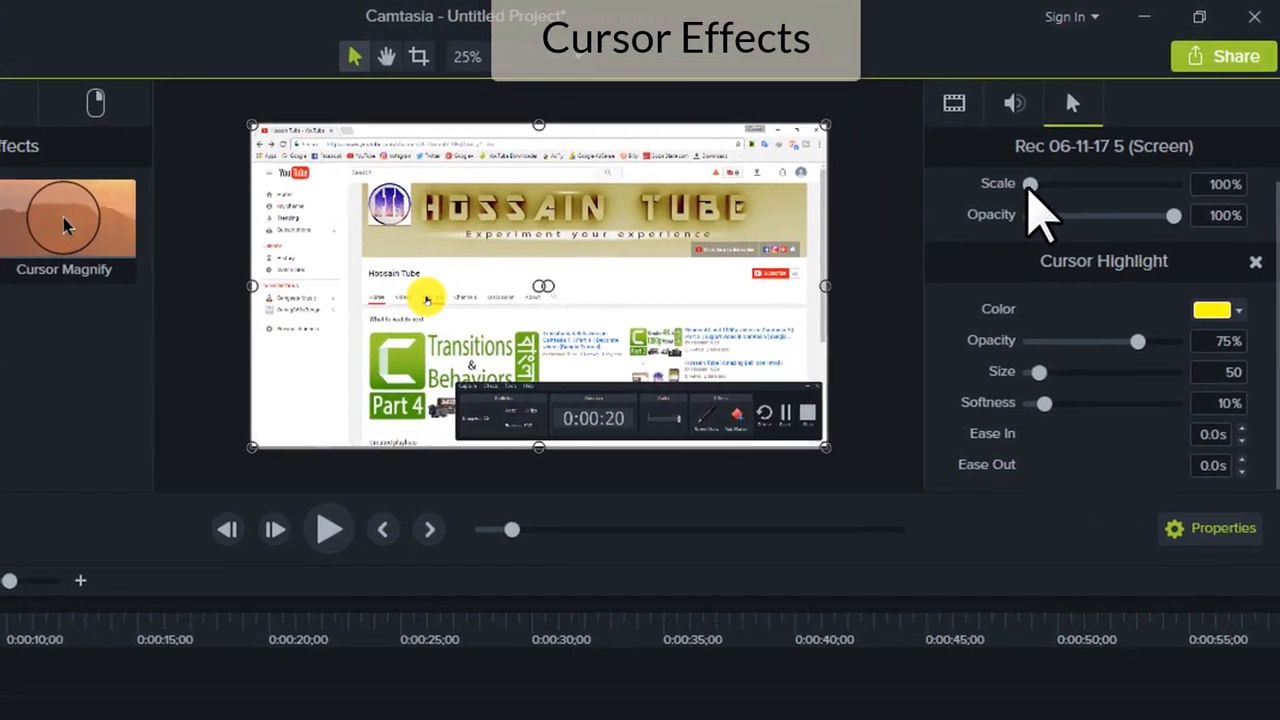
Step: Set the cursor scale to 290% and the Cursor Highlight to size 223, opacity 43% and softness 23%
{"action": "left_click", "coordinate": [1083, 144]}
{"action": "left_click_drag", "start_coordinate": [1015, 195], "coordinate": [1094, 234]}
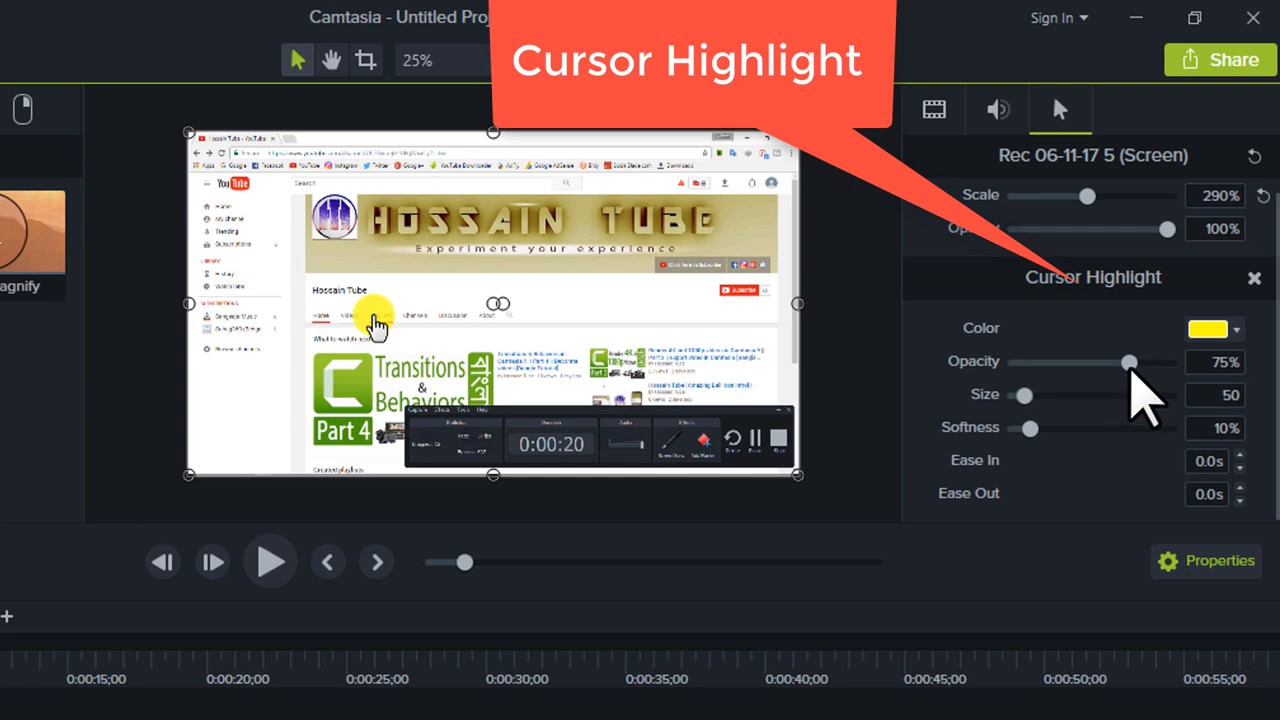
{"action": "left_click_drag", "start_coordinate": [1040, 396], "coordinate": [1076, 398]}
{"action": "left_click_drag", "start_coordinate": [1130, 362], "coordinate": [1083, 367]}
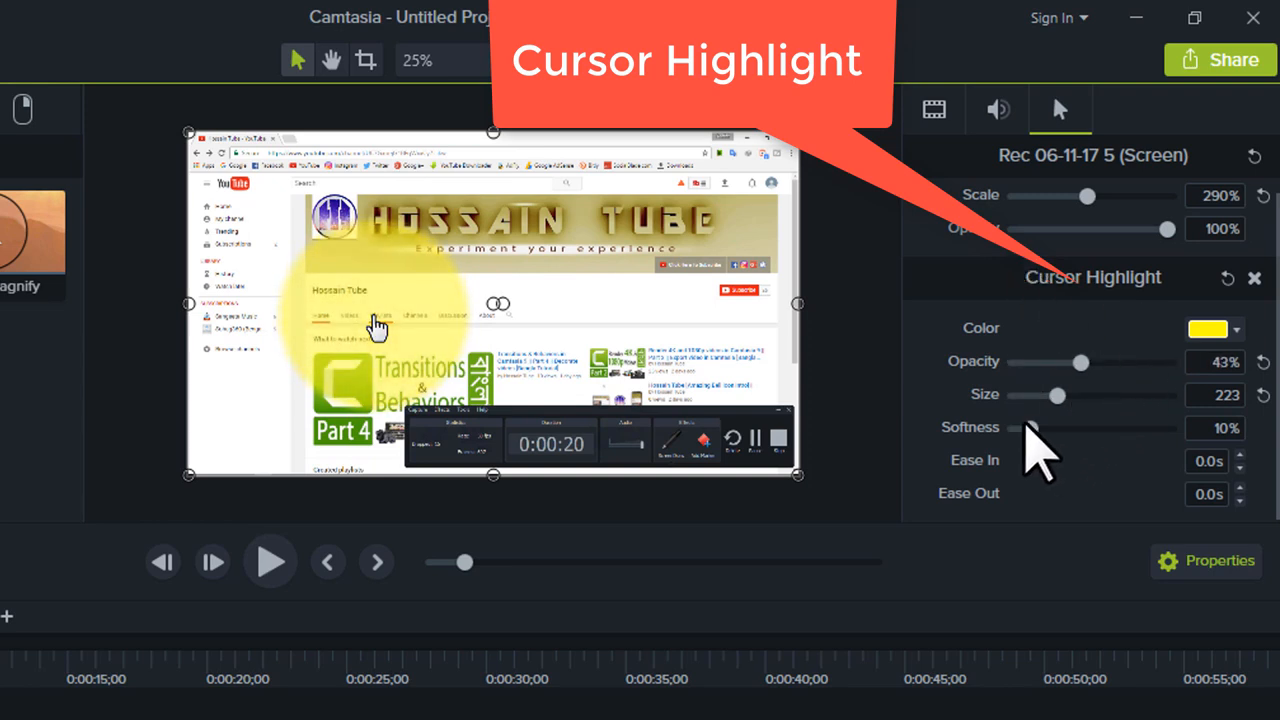
{"action": "left_click_drag", "start_coordinate": [1025, 428], "coordinate": [1063, 449]}
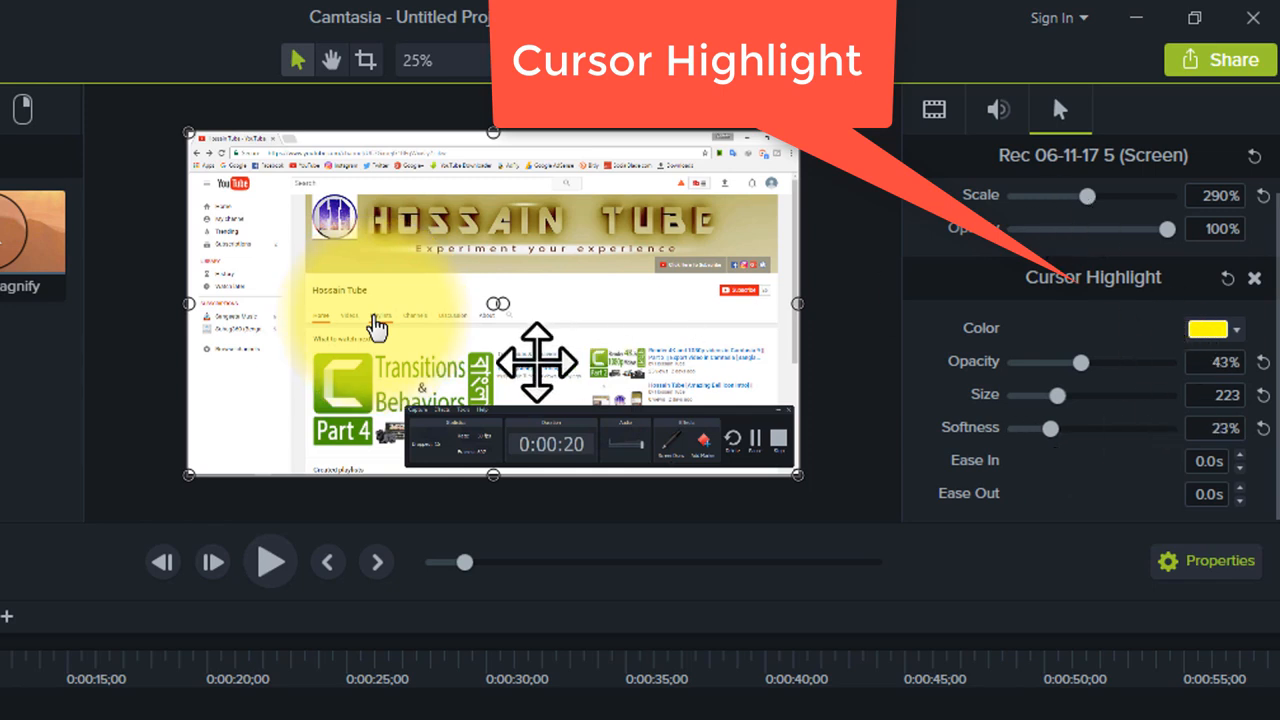
Step: Set the screen clip's cursor scale to 360% and the cursor opacity to 89%
{"action": "mouse_move", "coordinate": [1101, 193]}
{"action": "left_mouse_down"}
{"action": "mouse_move", "coordinate": [1138, 205]}
{"action": "mouse_move", "coordinate": [1106, 198]}
{"action": "left_mouse_up"}
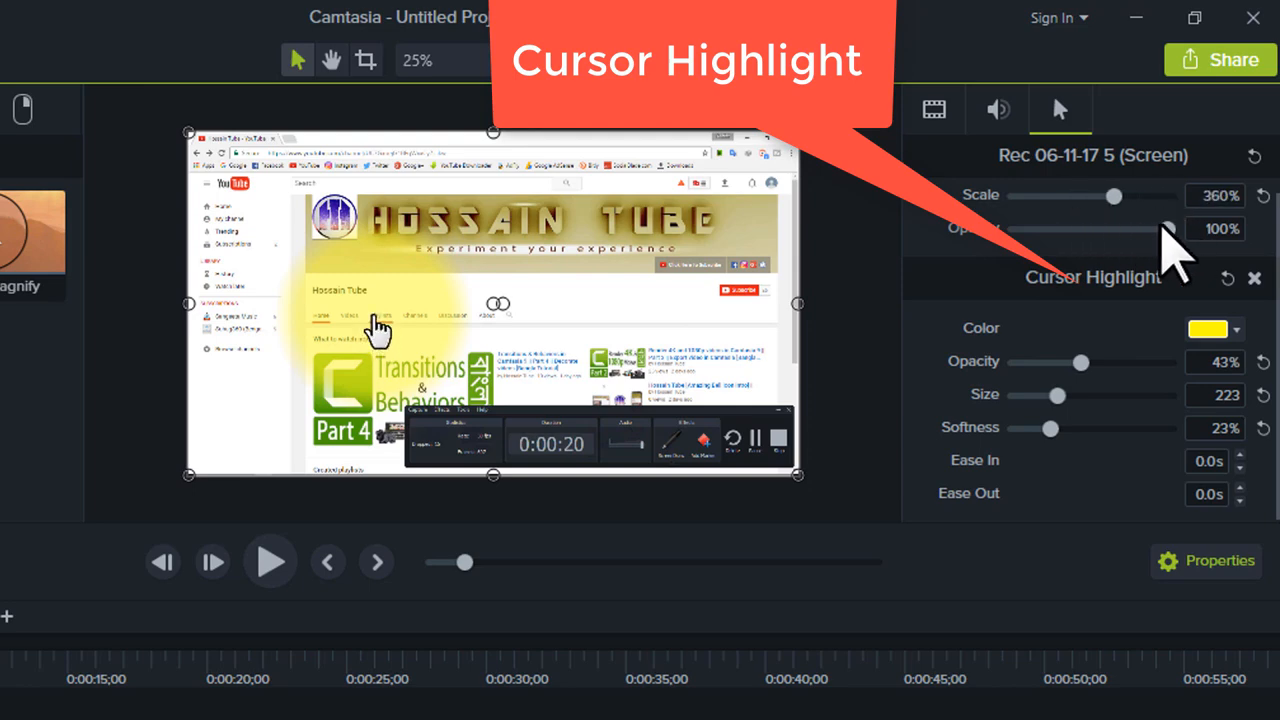
{"action": "mouse_move", "coordinate": [1164, 228]}
{"action": "left_mouse_down"}
{"action": "mouse_move", "coordinate": [1098, 228]}
{"action": "mouse_move", "coordinate": [1139, 165]}
{"action": "mouse_move", "coordinate": [1175, 220]}
{"action": "left_mouse_up"}
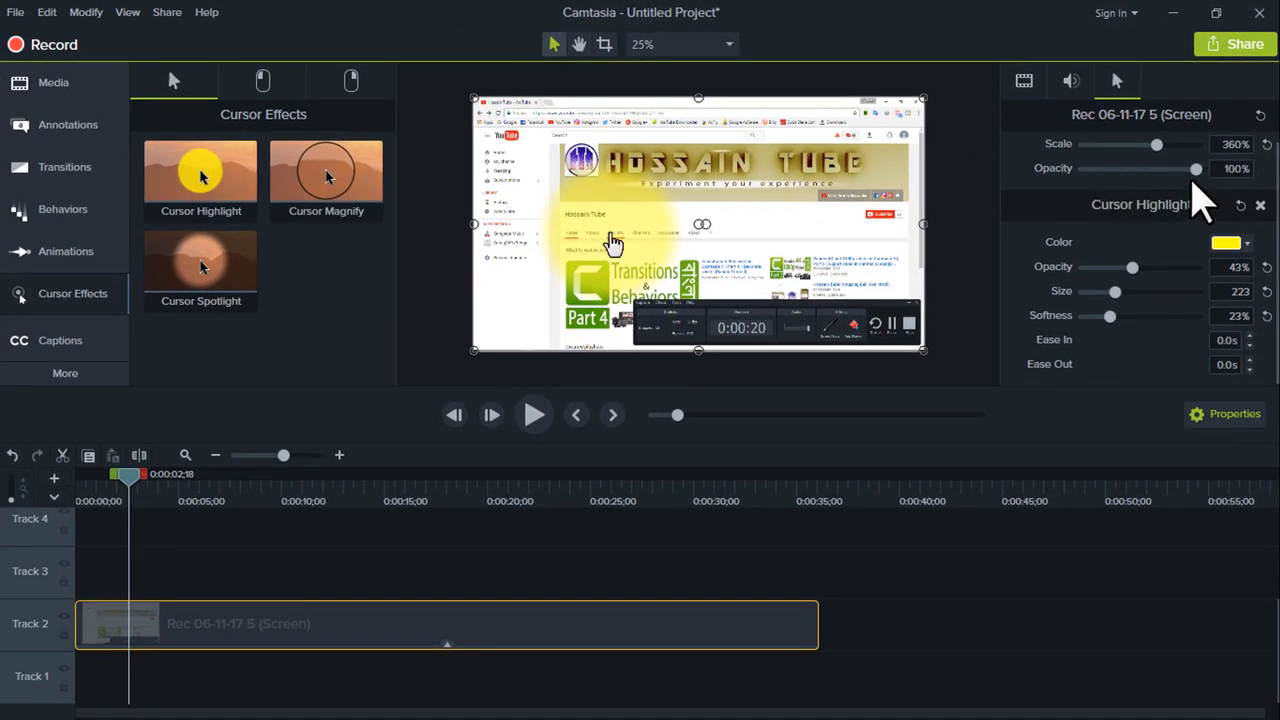
{"action": "left_click_drag", "start_coordinate": [1197, 168], "coordinate": [1184, 168]}
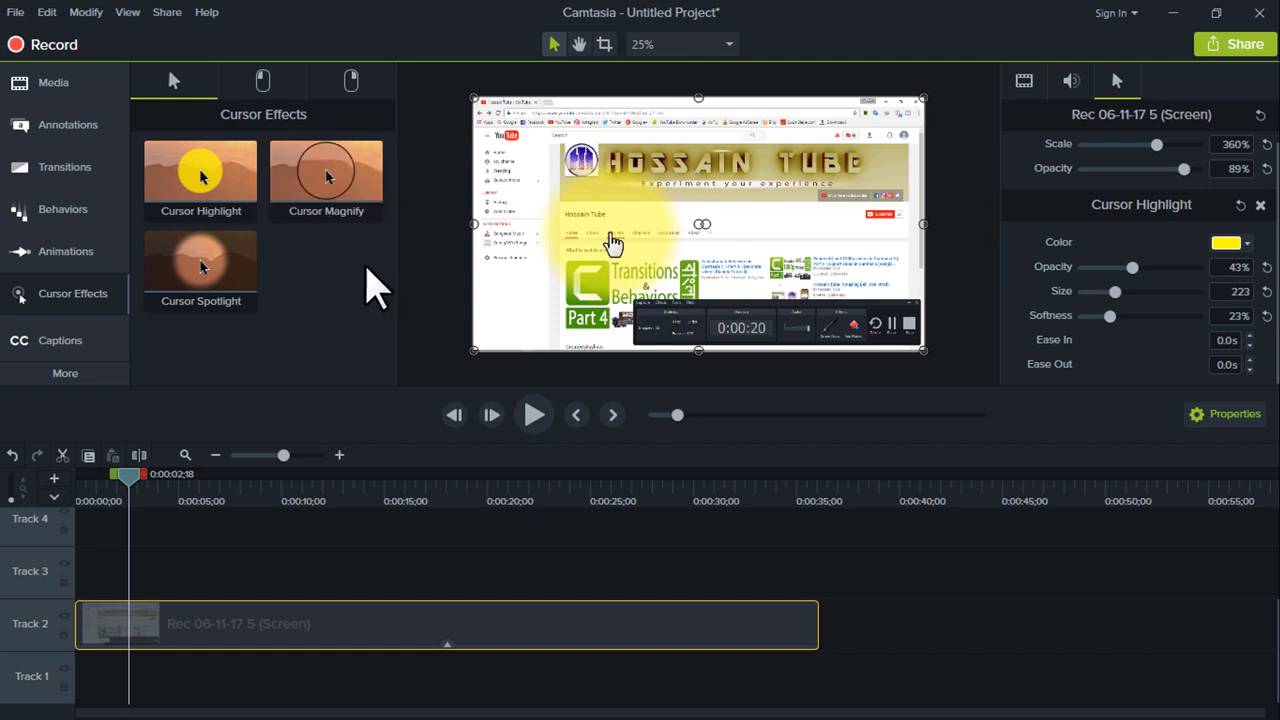
Step: Expand the clip's effects on the timeline and delete the Cursor Highlight effect
{"action": "left_click_drag", "start_coordinate": [447, 665], "coordinate": [444, 662]}
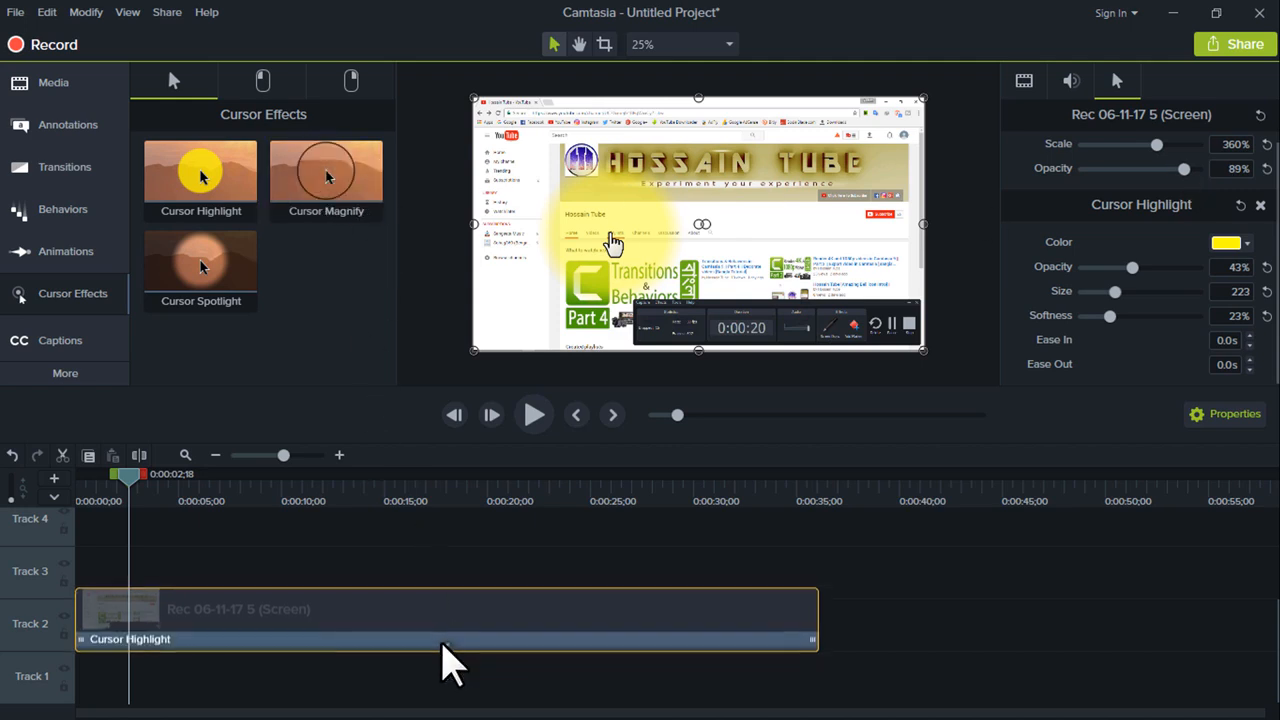
{"action": "left_click", "coordinate": [388, 643]}
{"action": "right_click", "coordinate": [390, 645]}
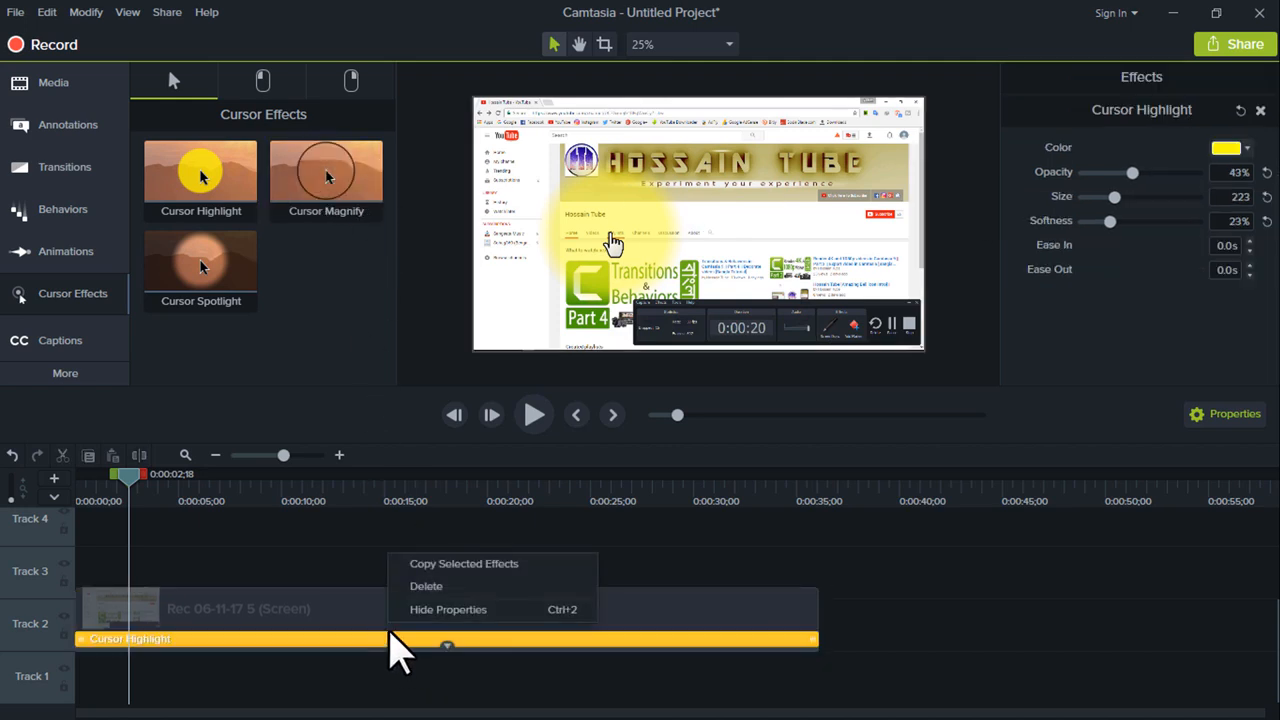
{"action": "left_click", "coordinate": [455, 584]}
Step: Apply the Cursor Magnify effect to the screen clip on Track 2 and move the playhead to 0:00:04;00
{"action": "left_click_drag", "start_coordinate": [334, 177], "coordinate": [140, 632]}
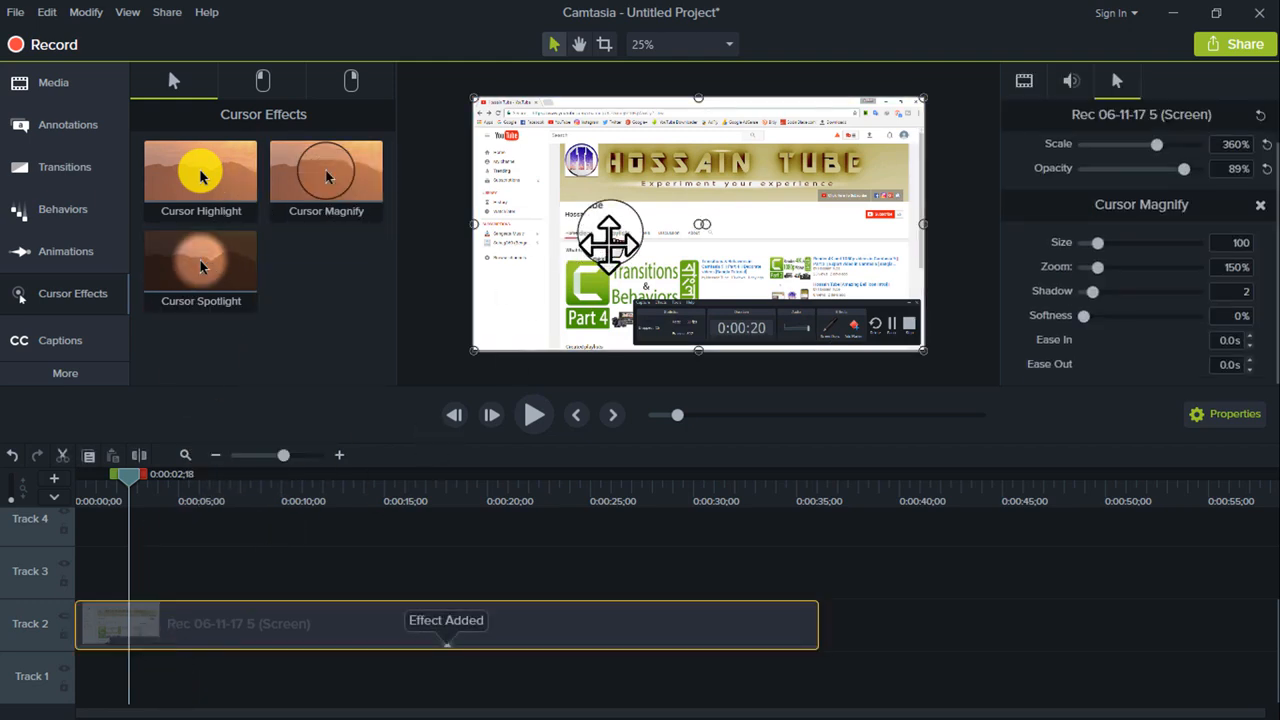
{"action": "left_click_drag", "start_coordinate": [143, 480], "coordinate": [157, 480]}
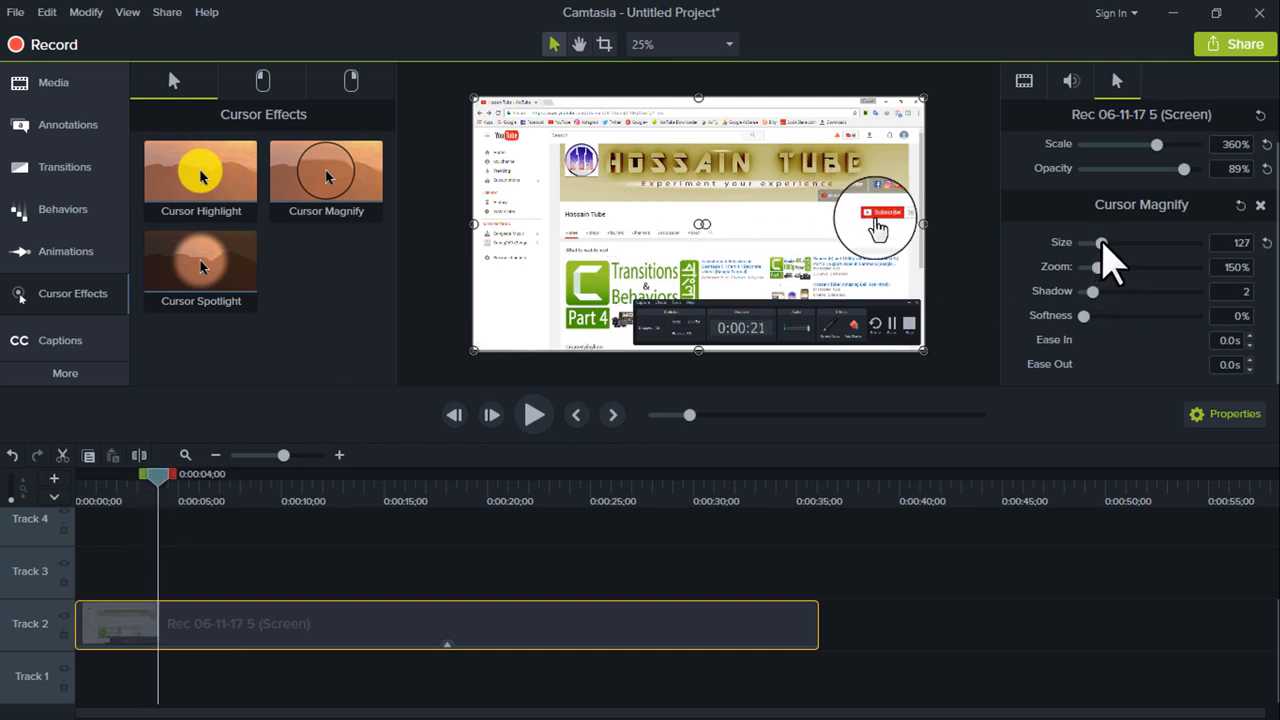
Step: Set the Cursor Magnify effect to size 180, zoom 227%, shadow 0 and softness 13%, previewing the clip between adjustments
{"action": "left_click_drag", "start_coordinate": [1101, 242], "coordinate": [1109, 243]}
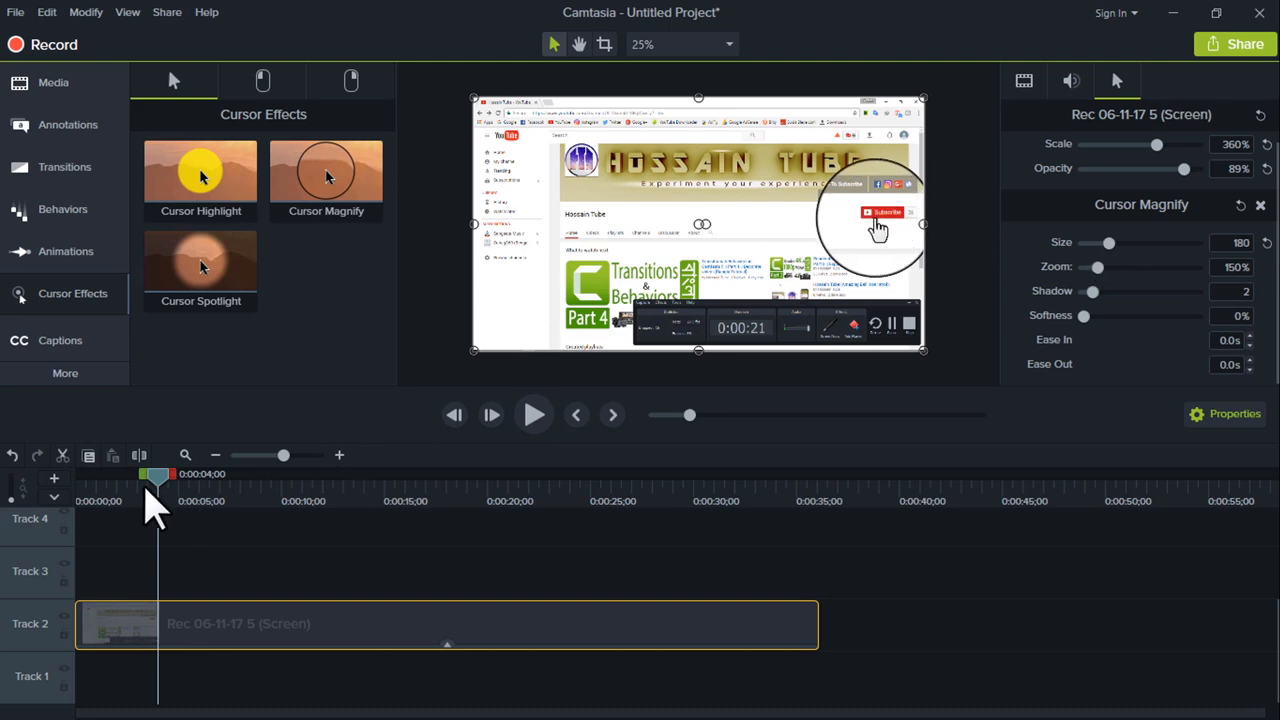
{"action": "left_click_drag", "start_coordinate": [157, 474], "coordinate": [151, 474]}
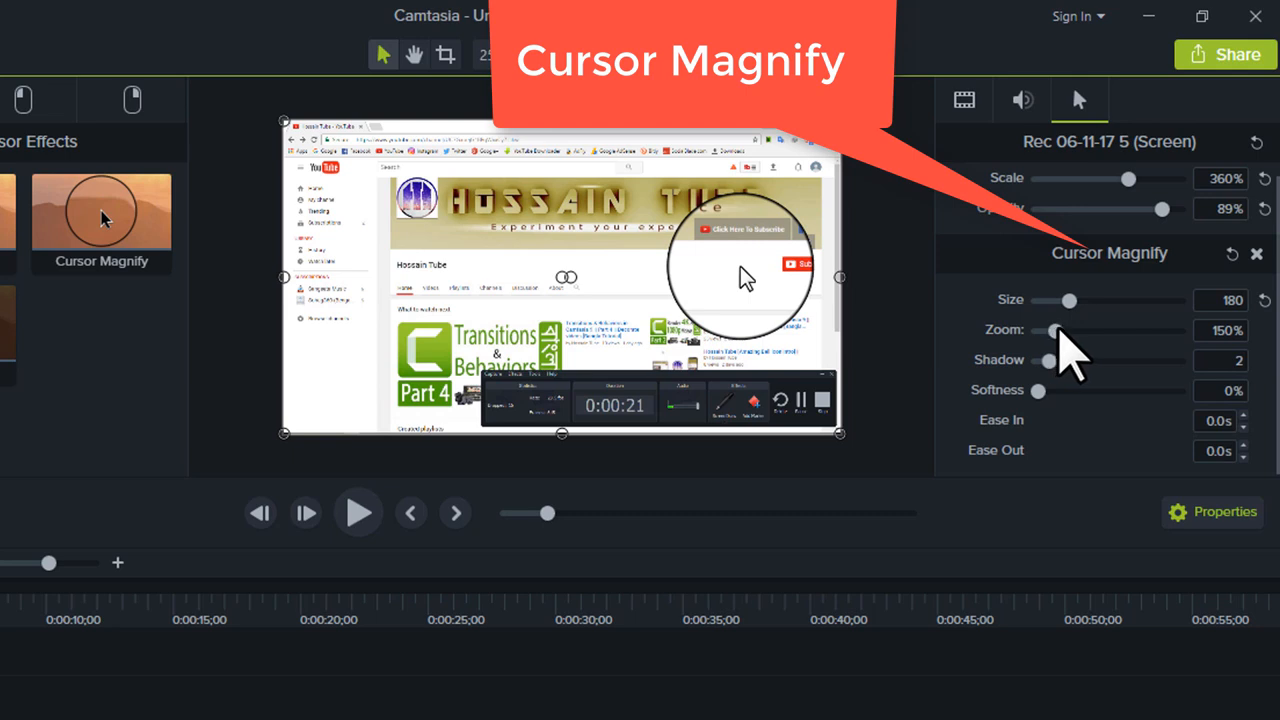
{"action": "mouse_move", "coordinate": [1058, 329]}
{"action": "left_mouse_down"}
{"action": "mouse_move", "coordinate": [1106, 331]}
{"action": "mouse_move", "coordinate": [1059, 333]}
{"action": "mouse_move", "coordinate": [1082, 331]}
{"action": "left_mouse_up"}
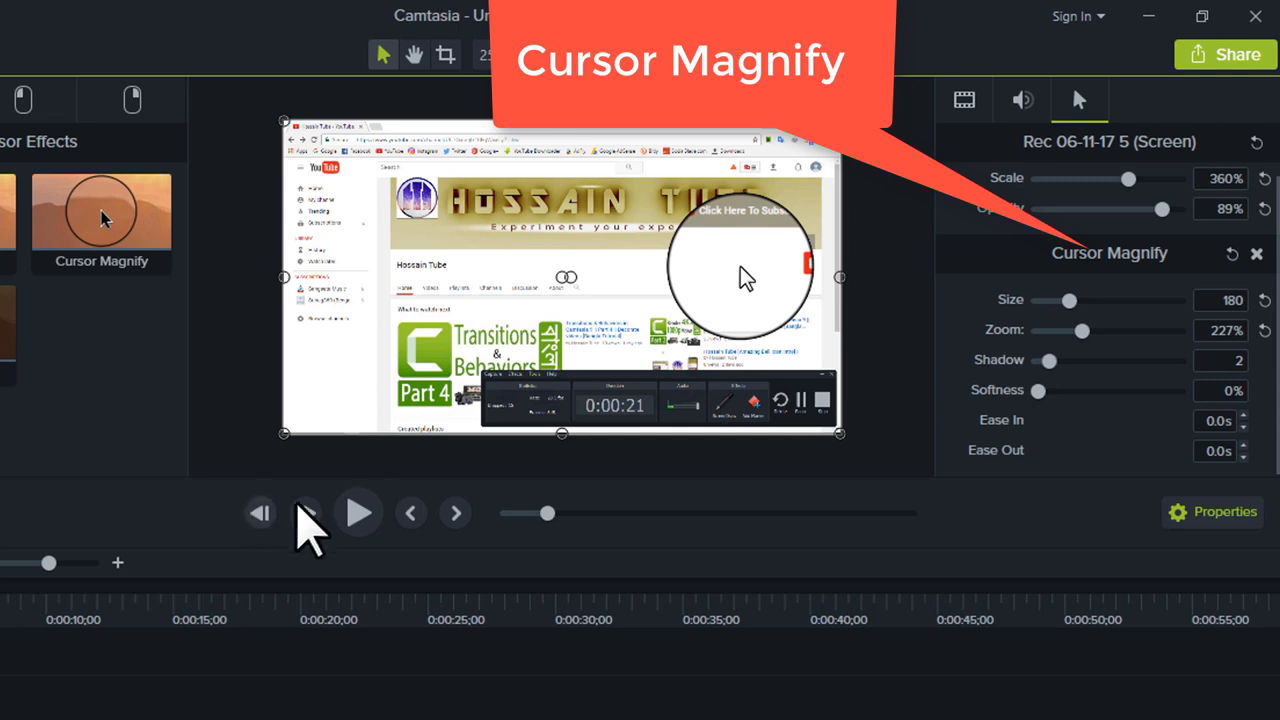
{"action": "left_click", "coordinate": [360, 513]}
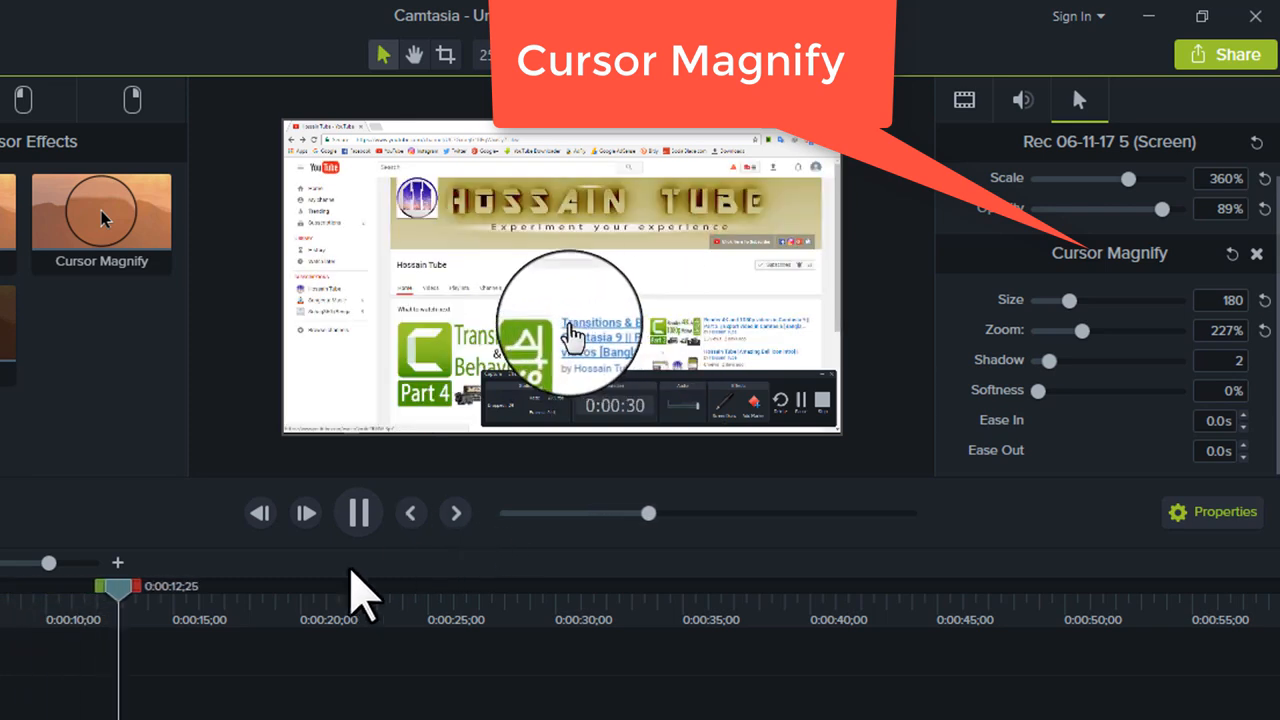
{"action": "left_click", "coordinate": [820, 357]}
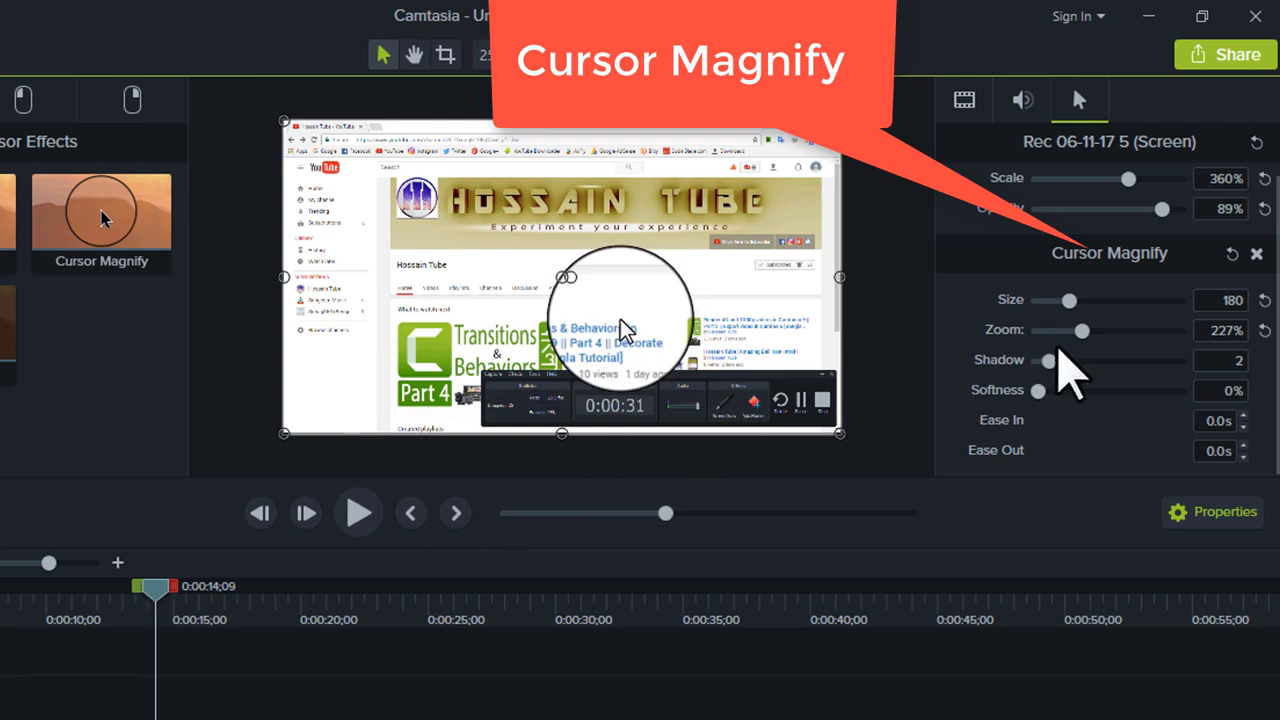
{"action": "left_click_drag", "start_coordinate": [1048, 360], "coordinate": [1140, 408]}
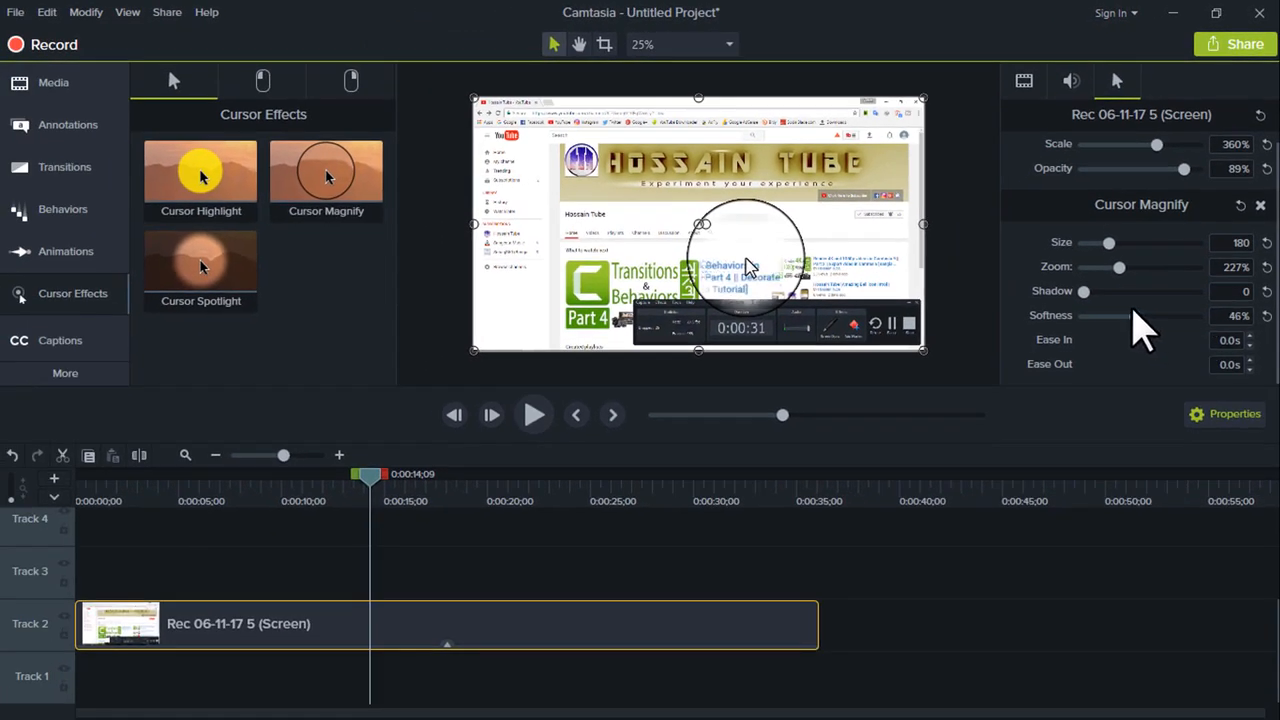
{"action": "left_click_drag", "start_coordinate": [1133, 310], "coordinate": [1083, 308]}
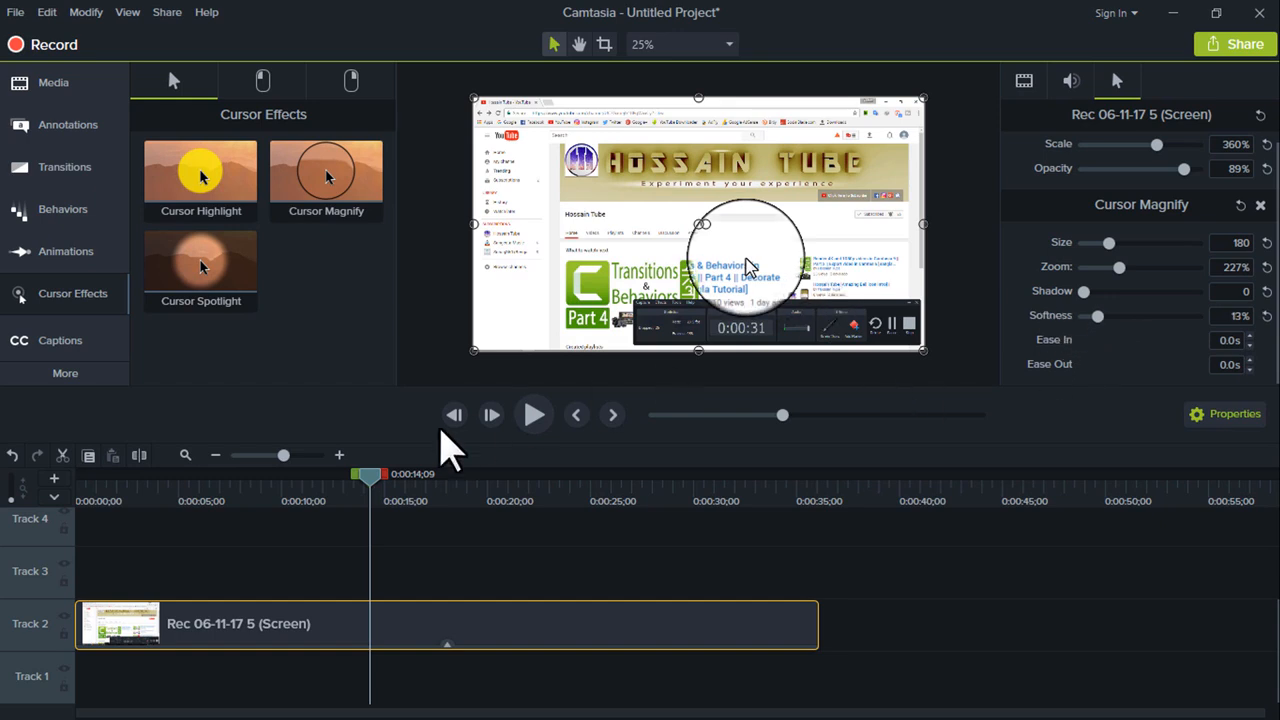
Step: Expand the screen clip's effects on the timeline and delete the Cursor Magnify effect
{"action": "left_click_drag", "start_coordinate": [205, 288], "coordinate": [351, 645]}
{"action": "right_click", "coordinate": [351, 645]}
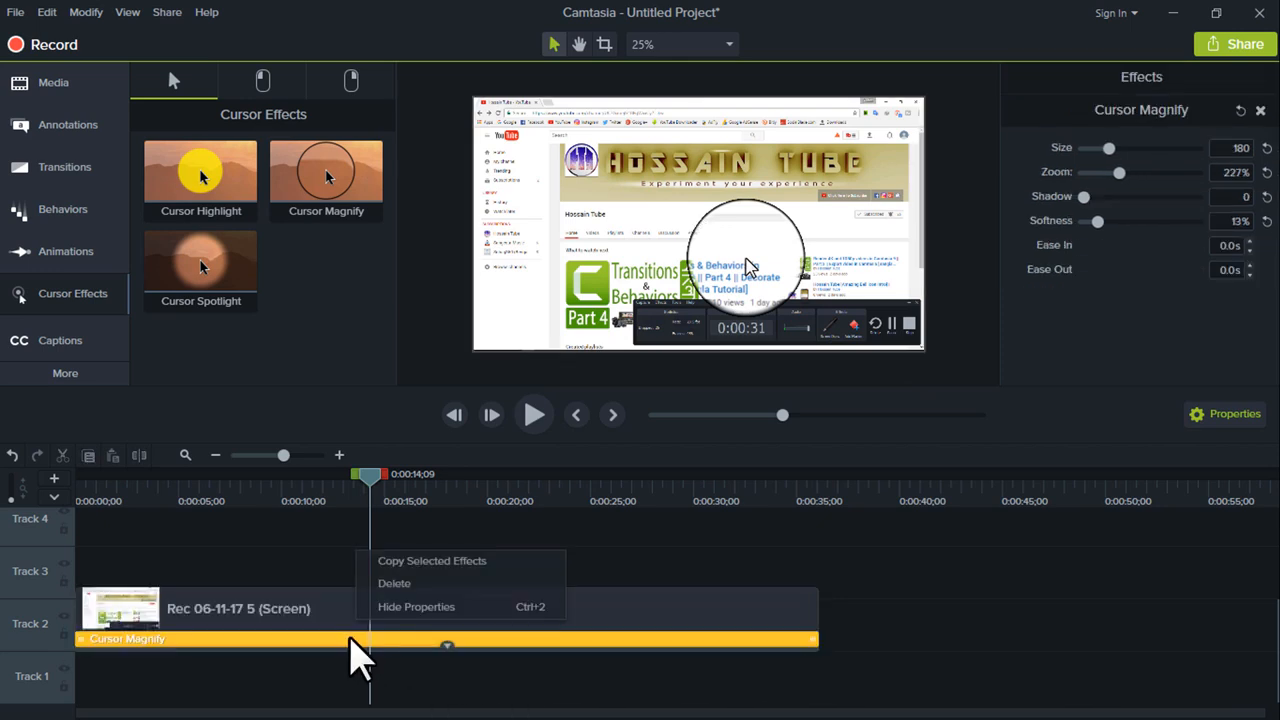
{"action": "left_click", "coordinate": [402, 585]}
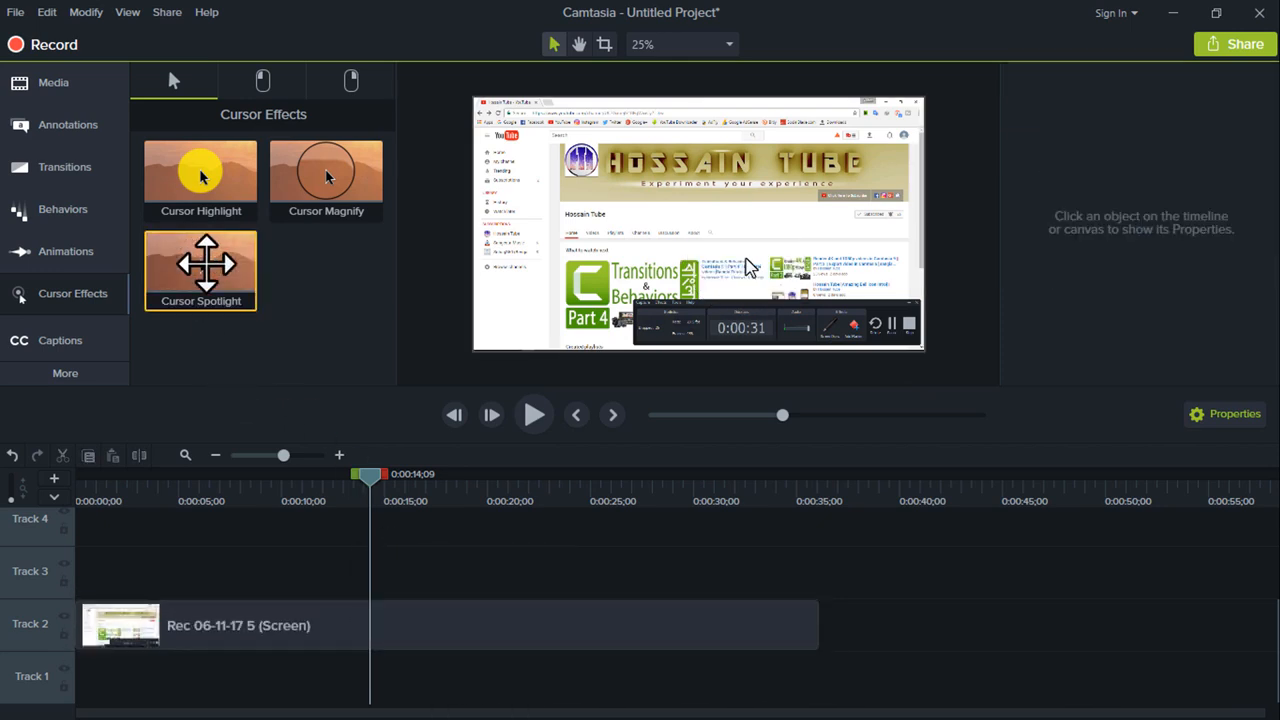
Step: Apply the Cursor Spotlight effect to the screen clip on Track 2 and move the playhead back near the clip's start
{"action": "left_click_drag", "start_coordinate": [200, 263], "coordinate": [248, 625]}
{"action": "left_click", "coordinate": [348, 488]}
{"action": "left_click_drag", "start_coordinate": [295, 492], "coordinate": [140, 533]}
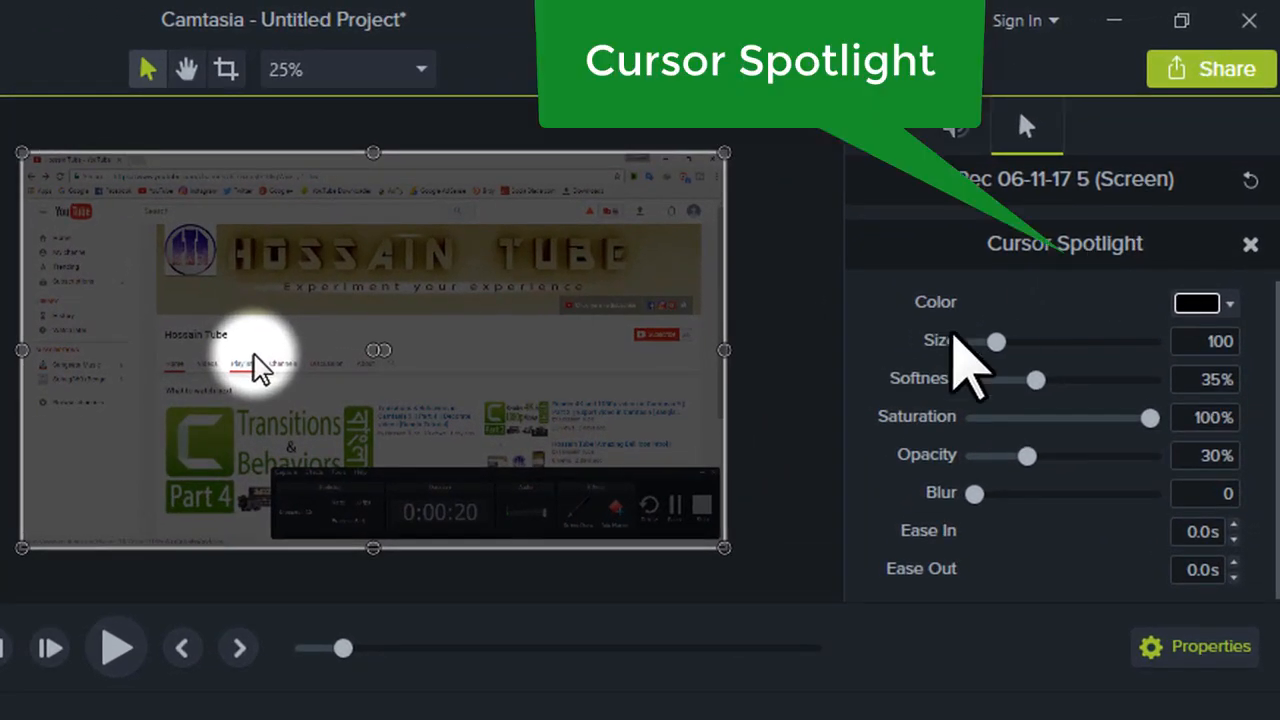
Step: Set the Cursor Spotlight to size 207, softness 41%, saturation 76% and opacity 25%
{"action": "left_click_drag", "start_coordinate": [996, 341], "coordinate": [1050, 400]}
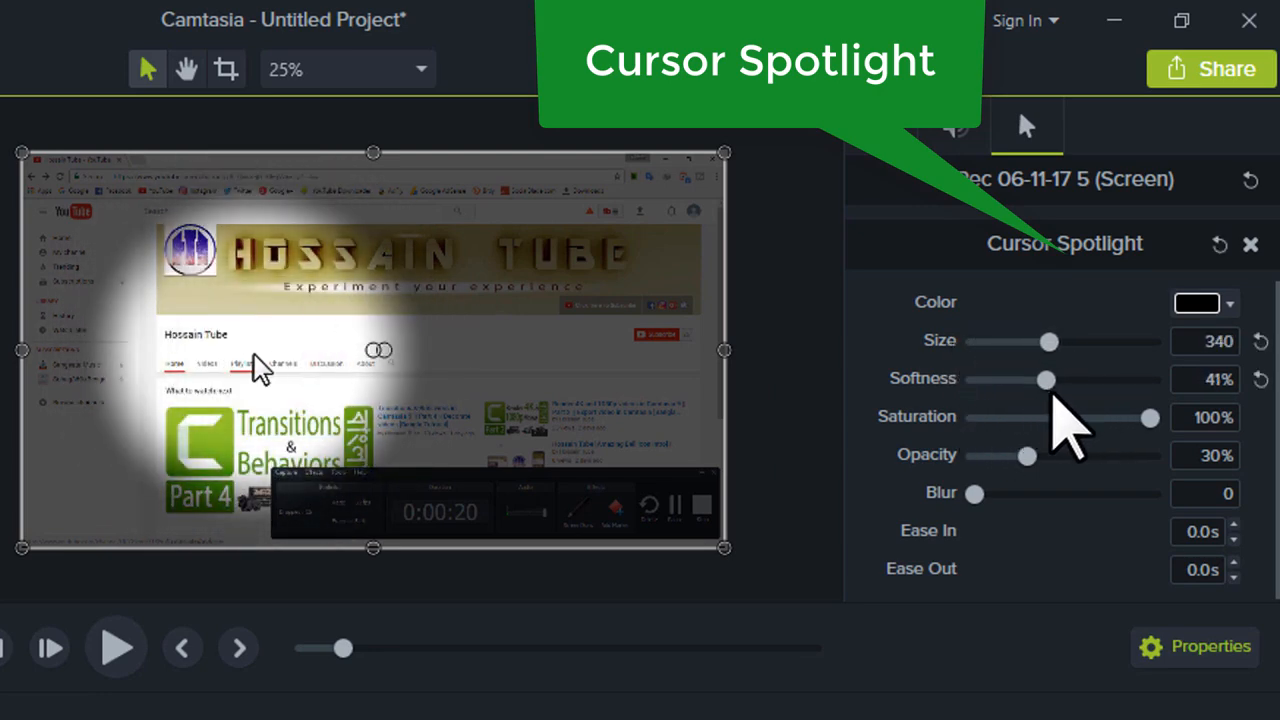
{"action": "left_click_drag", "start_coordinate": [1153, 420], "coordinate": [1108, 420]}
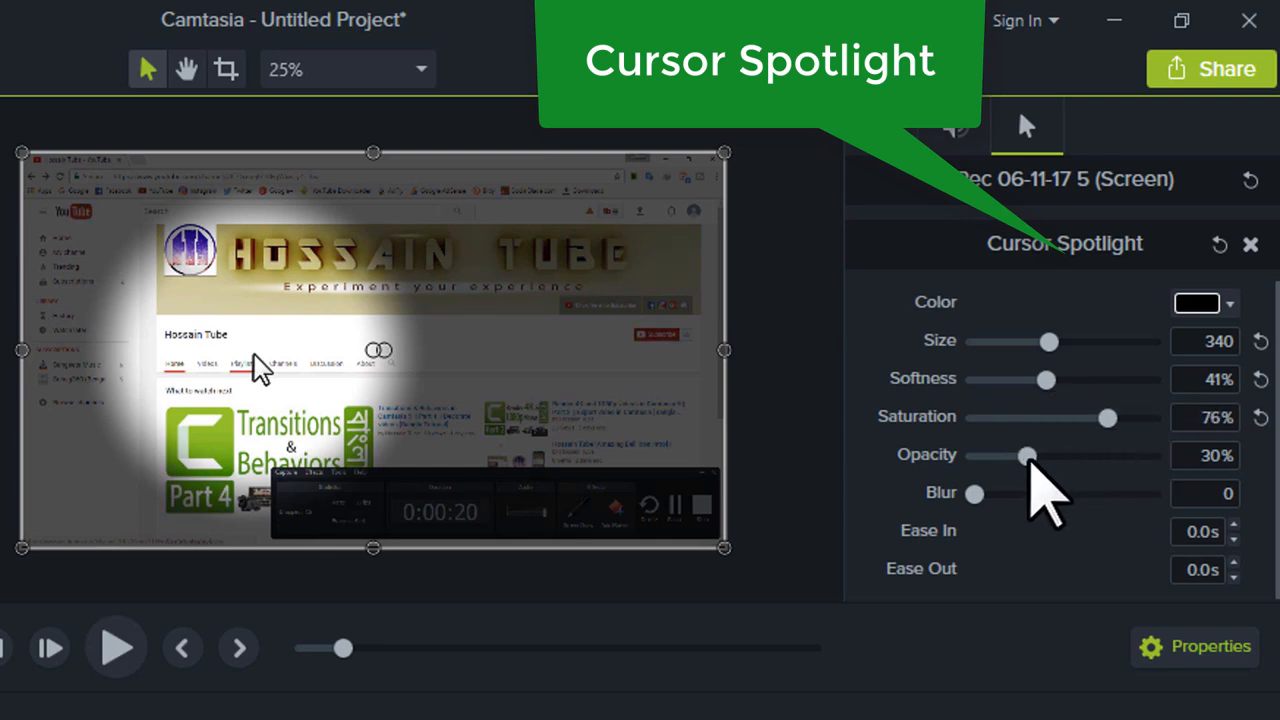
{"action": "mouse_move", "coordinate": [1027, 454]}
{"action": "left_mouse_down"}
{"action": "mouse_move", "coordinate": [1073, 458]}
{"action": "mouse_move", "coordinate": [1018, 474]}
{"action": "left_mouse_up"}
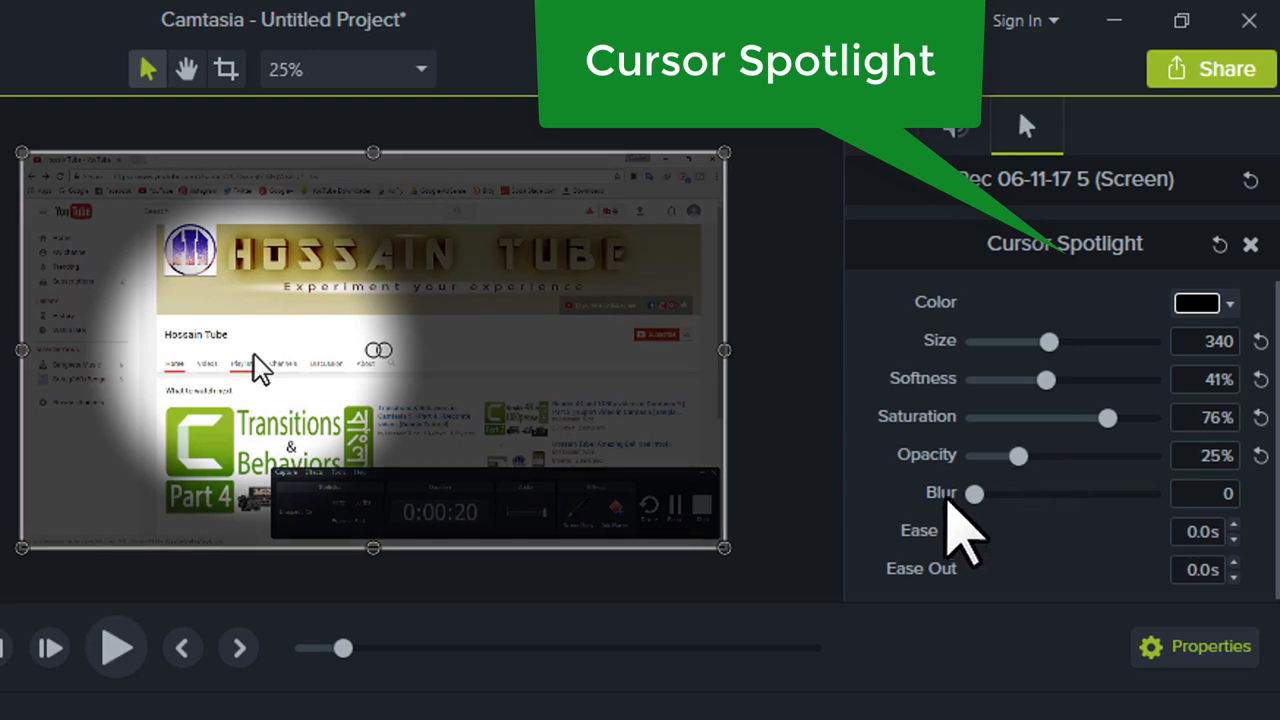
{"action": "left_click_drag", "start_coordinate": [1042, 346], "coordinate": [1019, 344]}
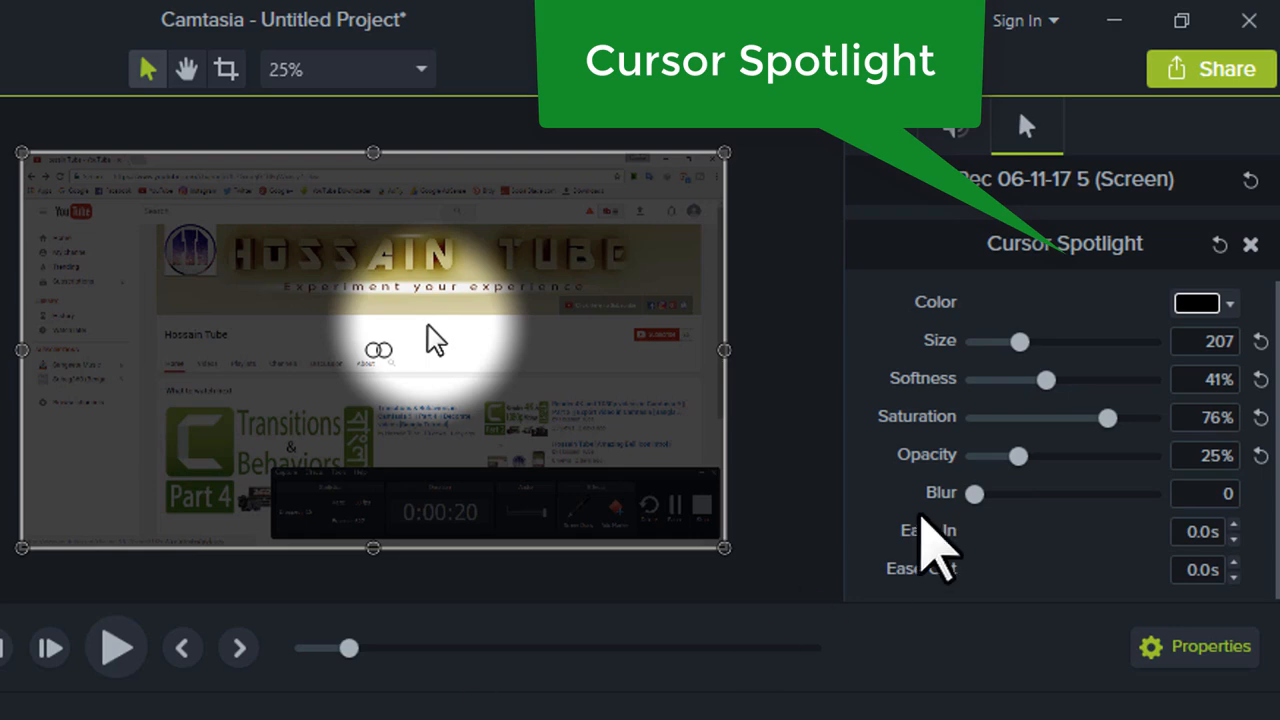
Step: Preview the Cursor Spotlight at 0% opacity, and set its opacity to 39% and blur to 8
{"action": "left_click_drag", "start_coordinate": [1019, 456], "coordinate": [945, 492]}
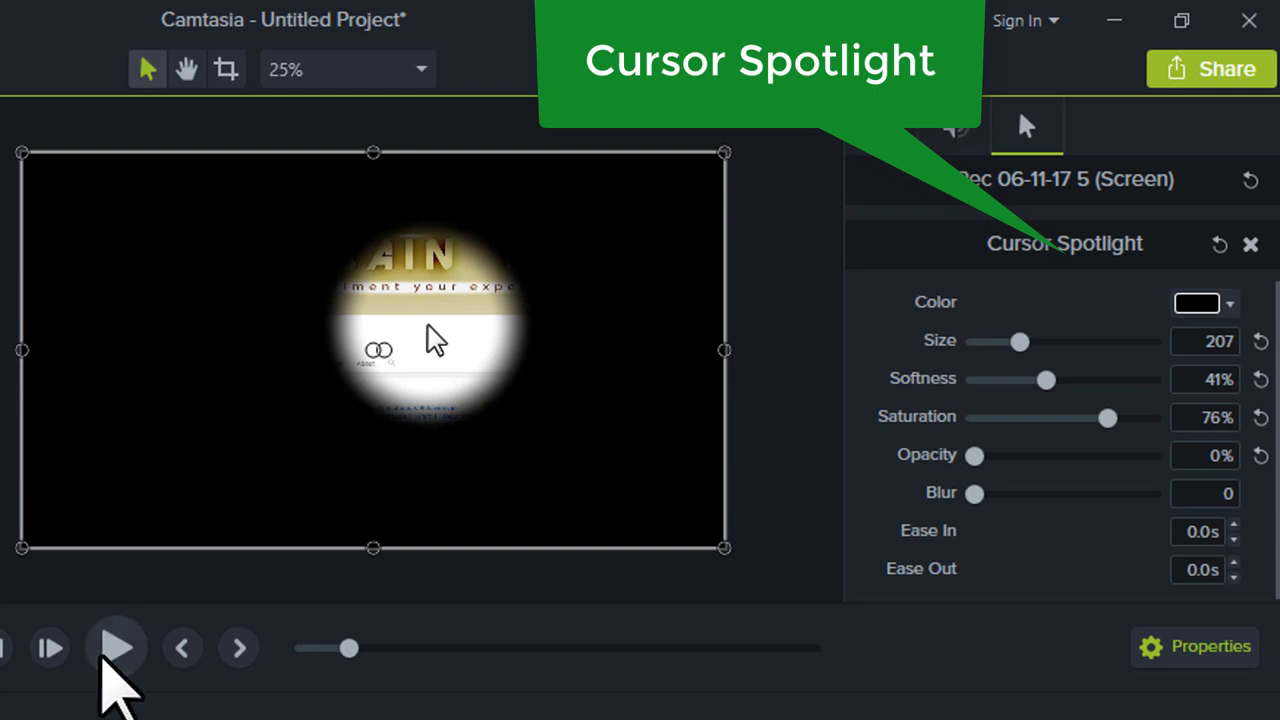
{"action": "left_click", "coordinate": [105, 655]}
{"action": "left_click", "coordinate": [106, 660]}
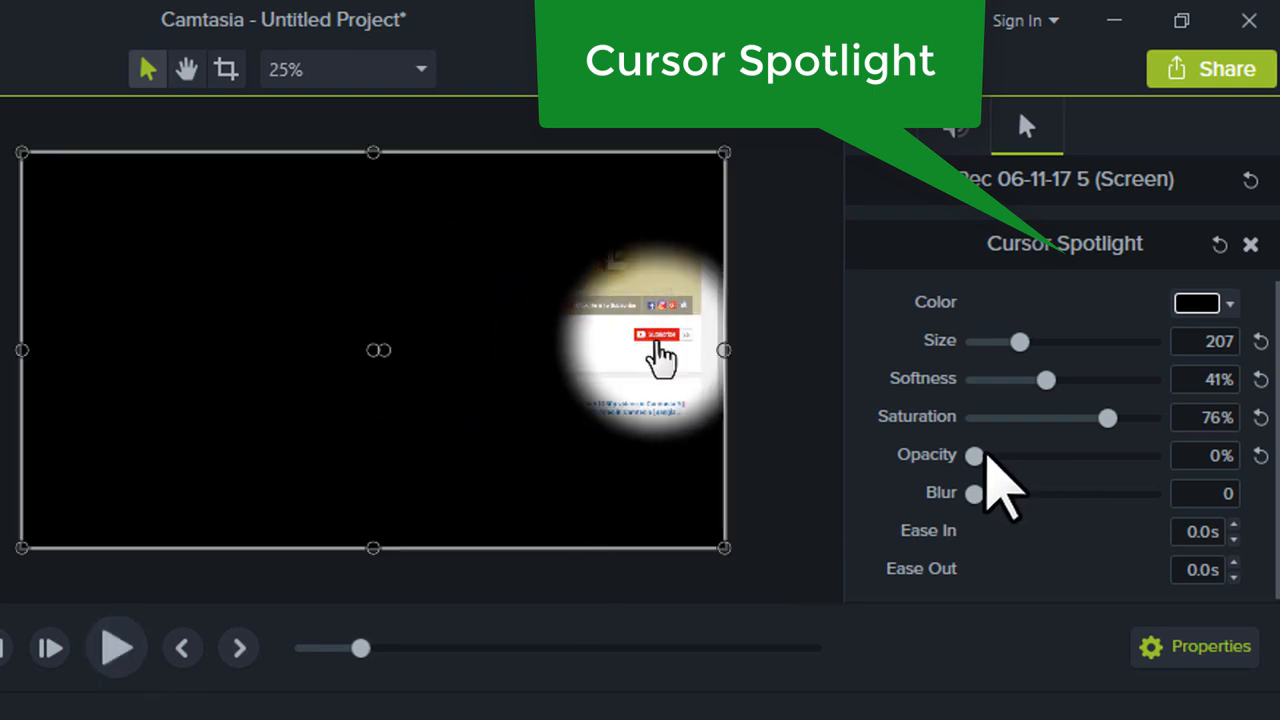
{"action": "left_click_drag", "start_coordinate": [975, 458], "coordinate": [1043, 458]}
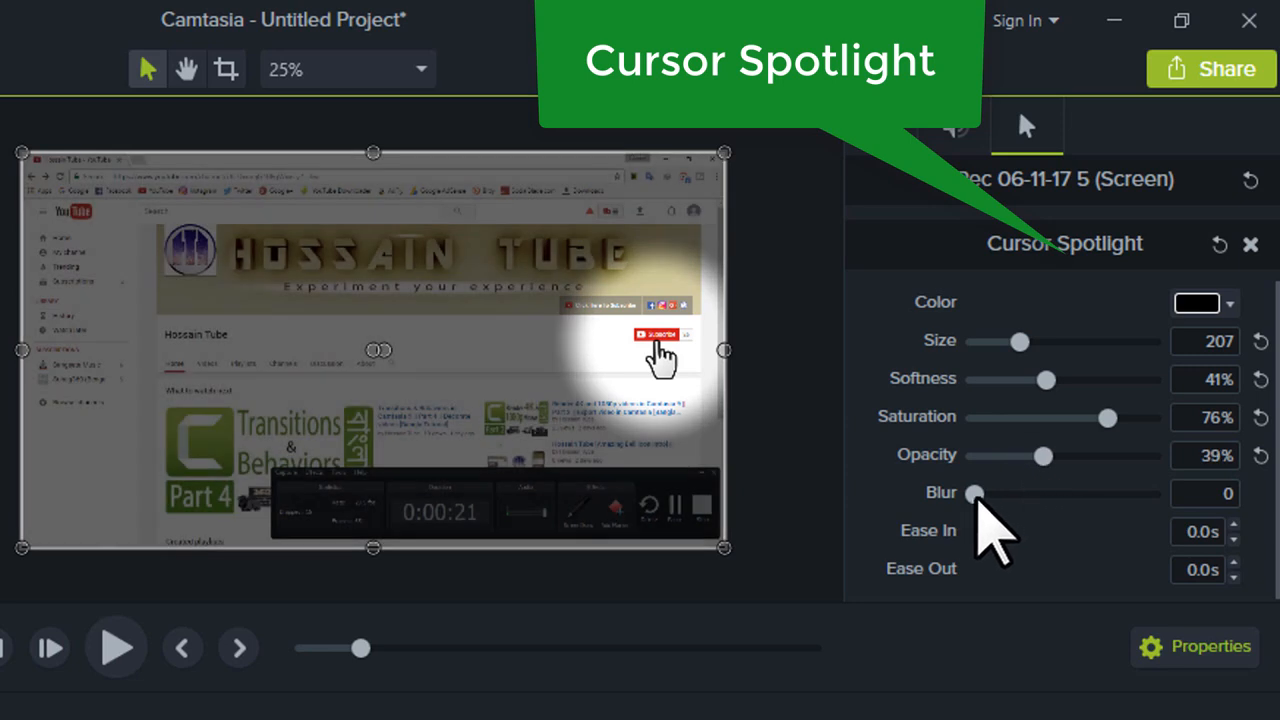
{"action": "left_click_drag", "start_coordinate": [970, 490], "coordinate": [1163, 571]}
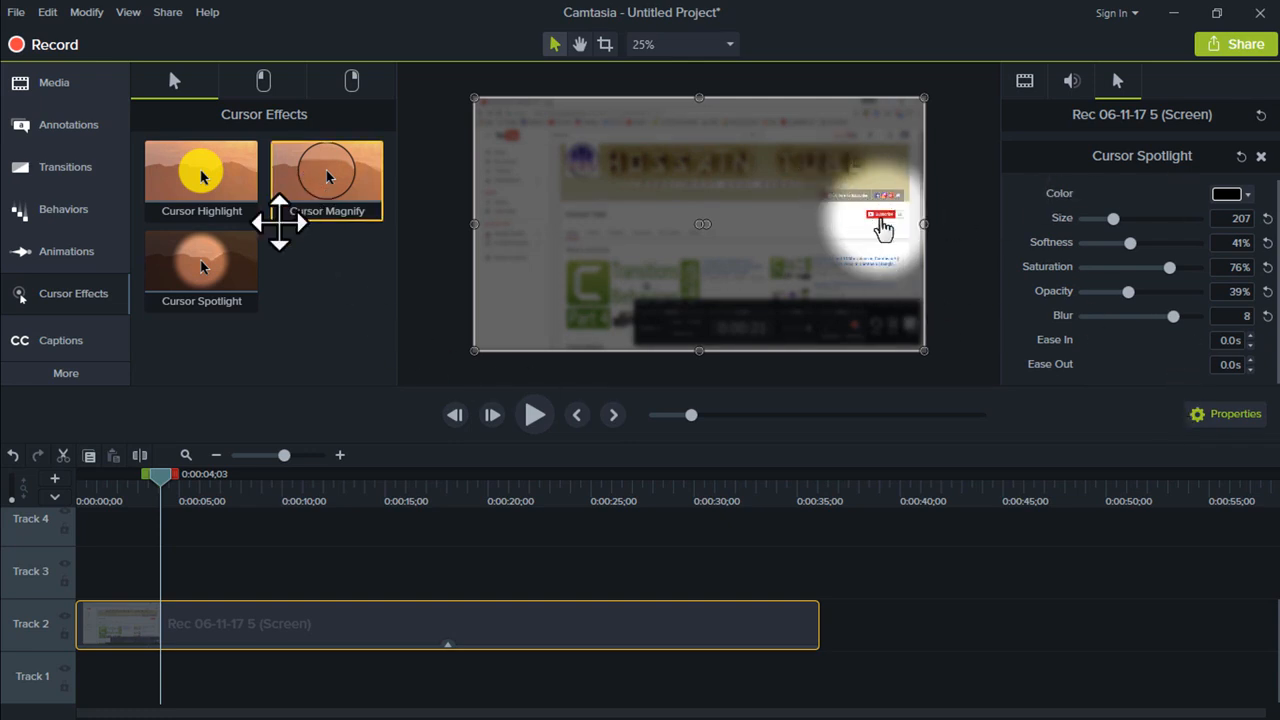
Step: Apply the Left Click Ripple effect to the screen clip on Track 2 and preview it from 0:00:04;03
{"action": "left_click", "coordinate": [262, 84]}
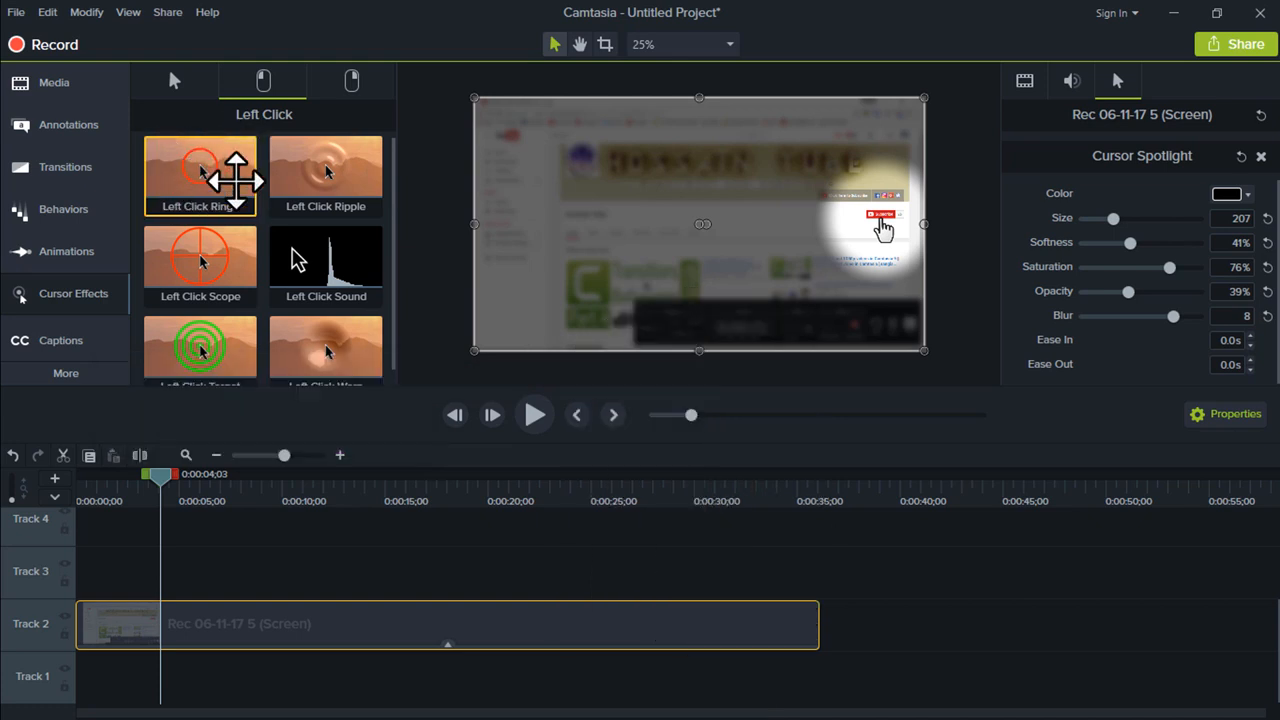
{"action": "left_click_drag", "start_coordinate": [323, 163], "coordinate": [194, 627]}
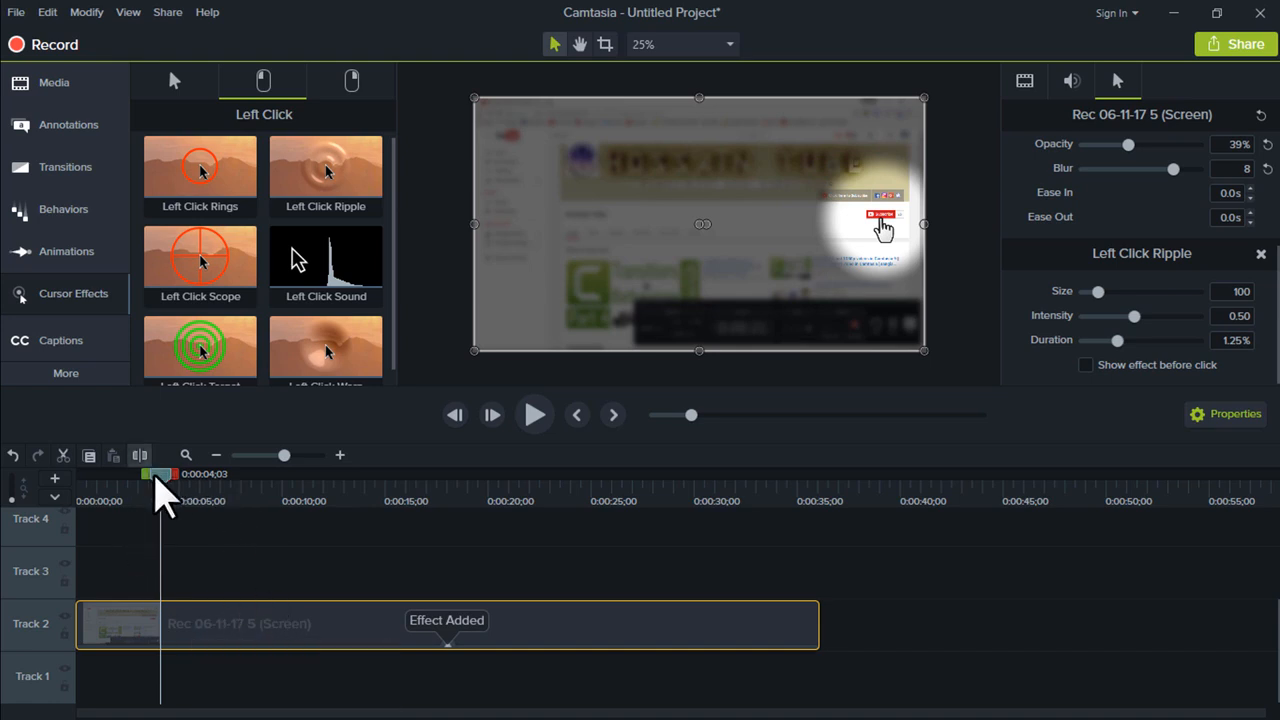
{"action": "key", "text": "space"}
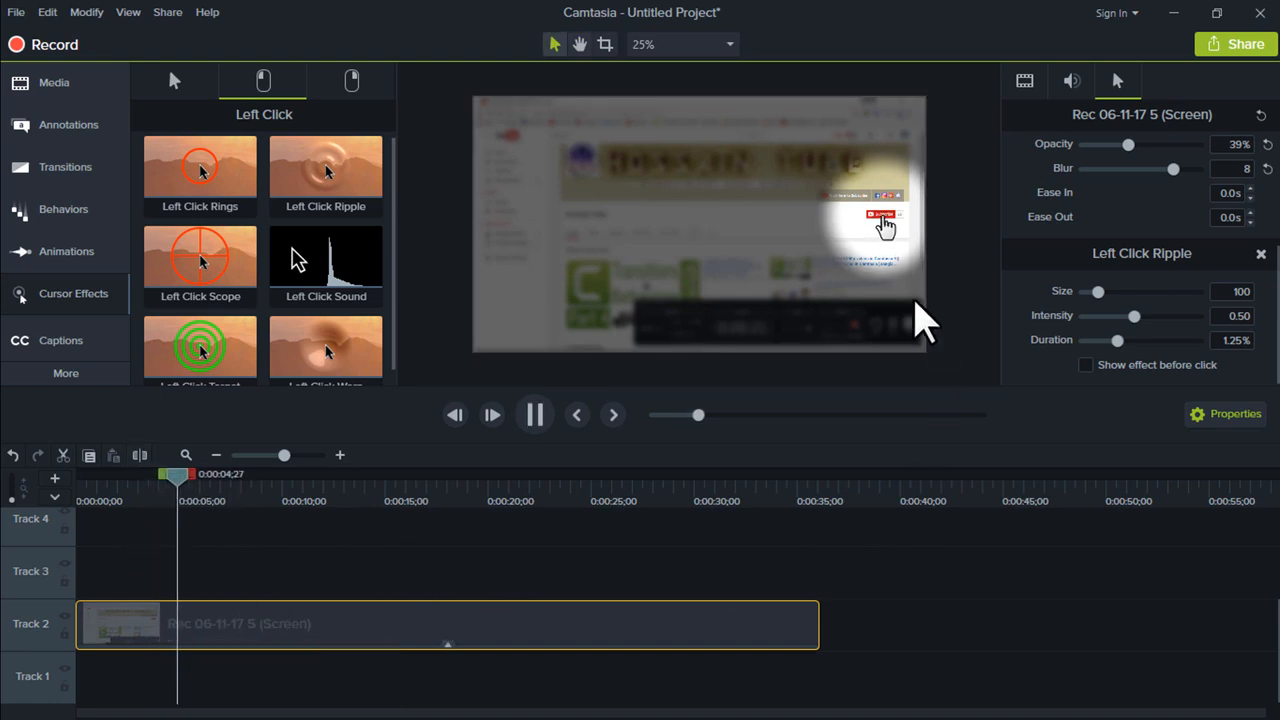
{"action": "key", "text": "space"}
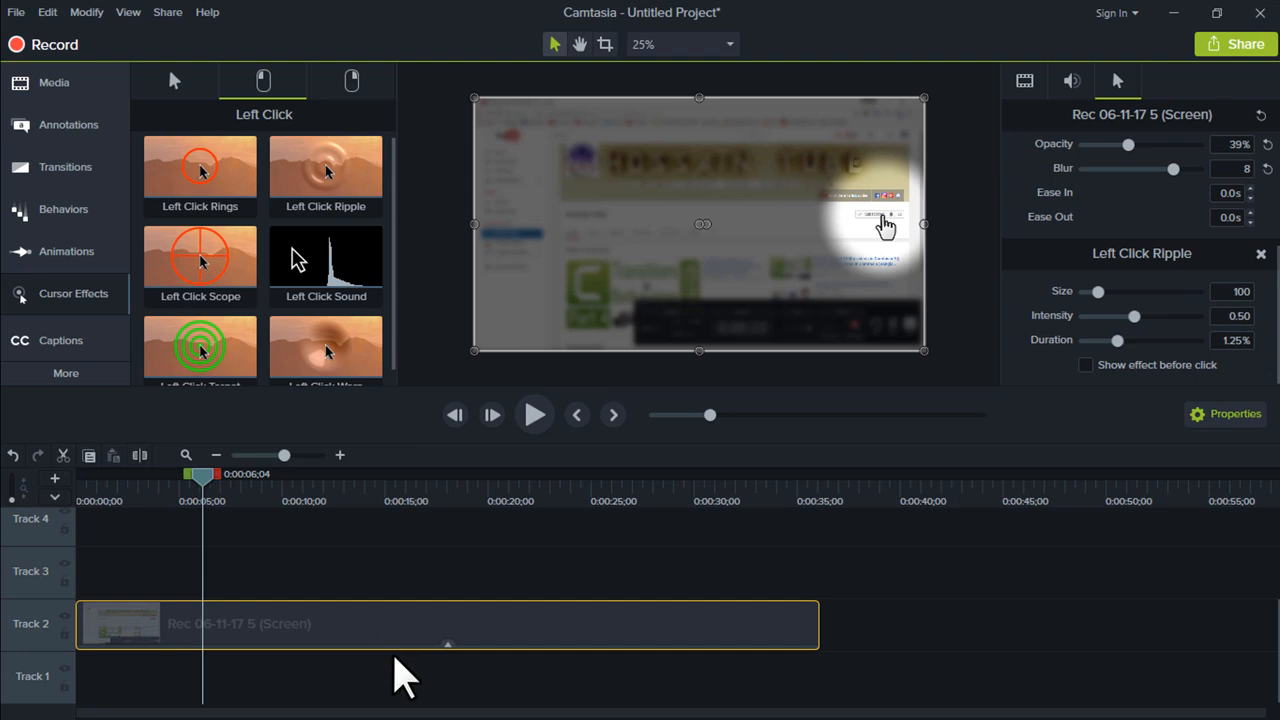
Step: Expand the clip's effects, set the Left Click Ripple to size 679 and intensity 0.92, and preview it from 0:00:04;08
{"action": "left_click", "coordinate": [447, 645]}
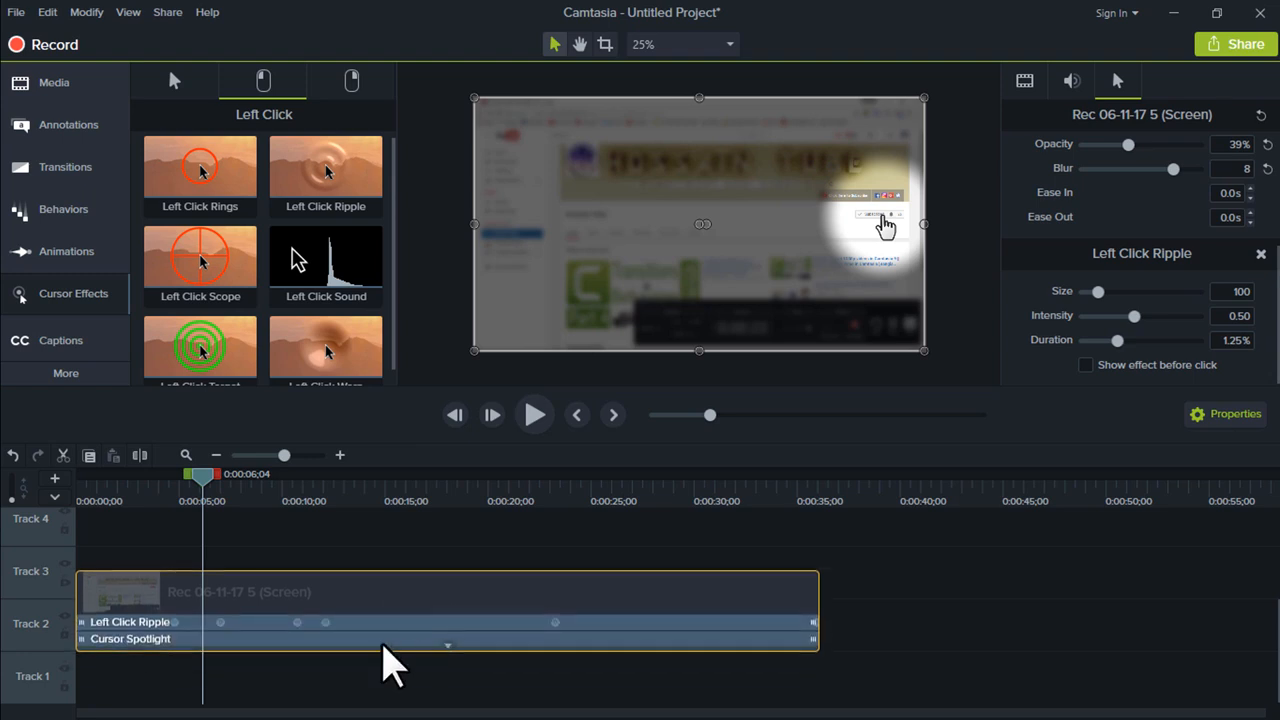
{"action": "left_click", "coordinate": [130, 622]}
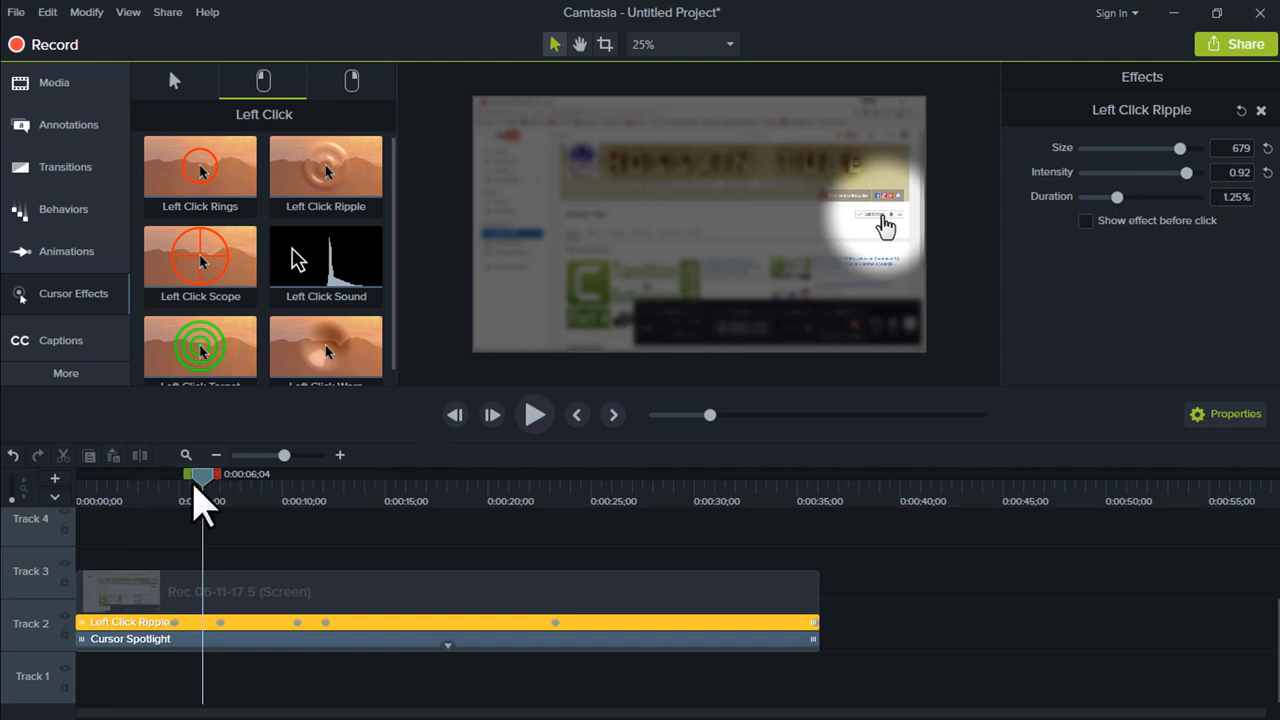
{"action": "left_click_drag", "start_coordinate": [196, 477], "coordinate": [166, 488]}
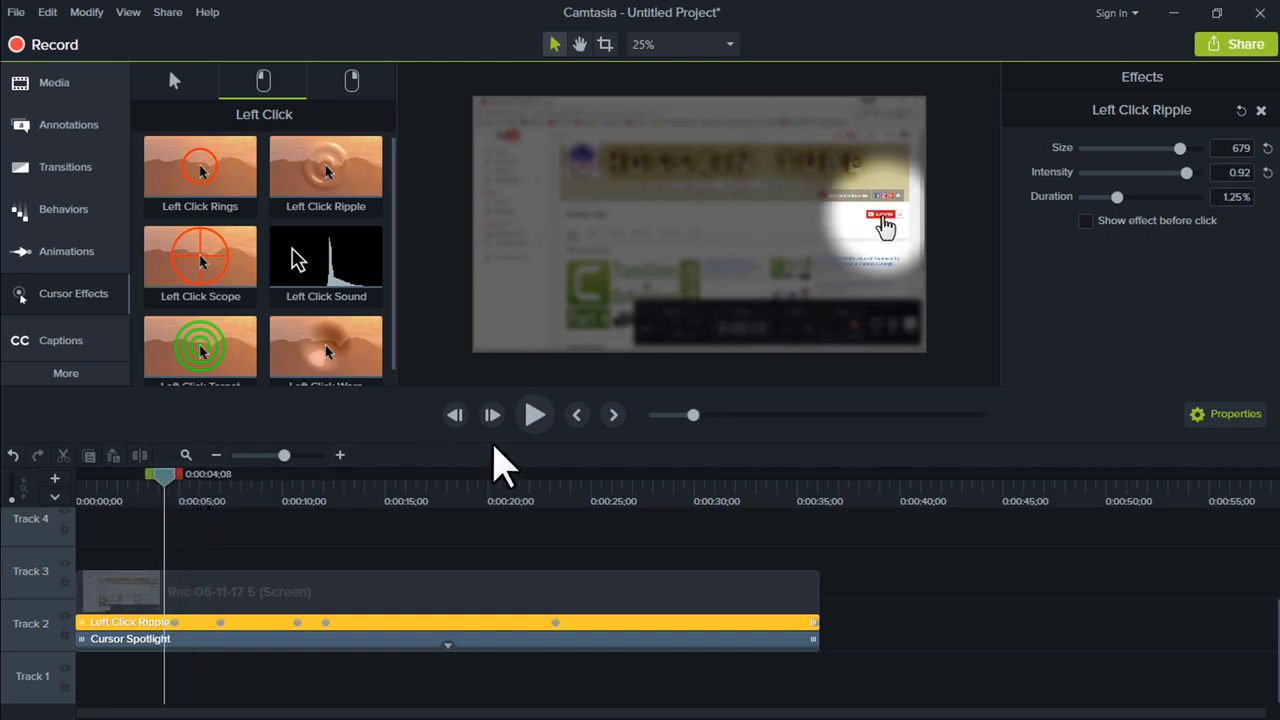
{"action": "left_click", "coordinate": [535, 415]}
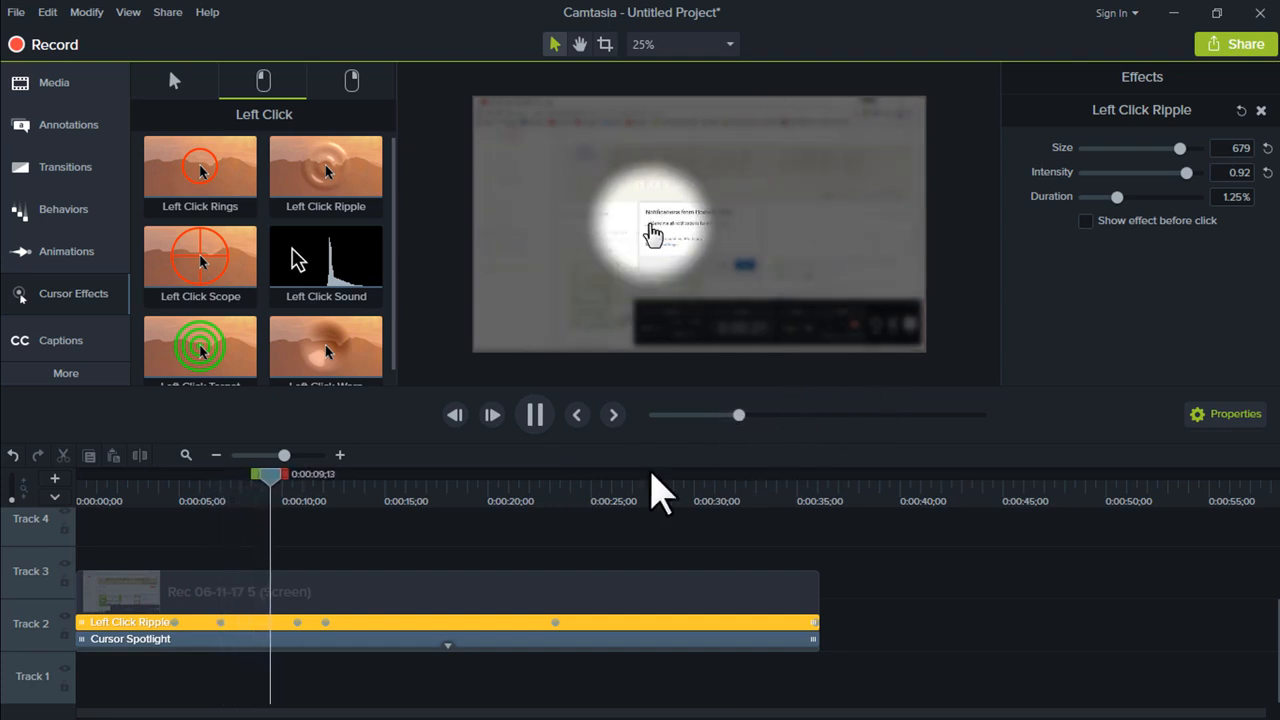
Step: Delete the Cursor Spotlight effect from the screen clip on Track 2
{"action": "left_click", "coordinate": [169, 639]}
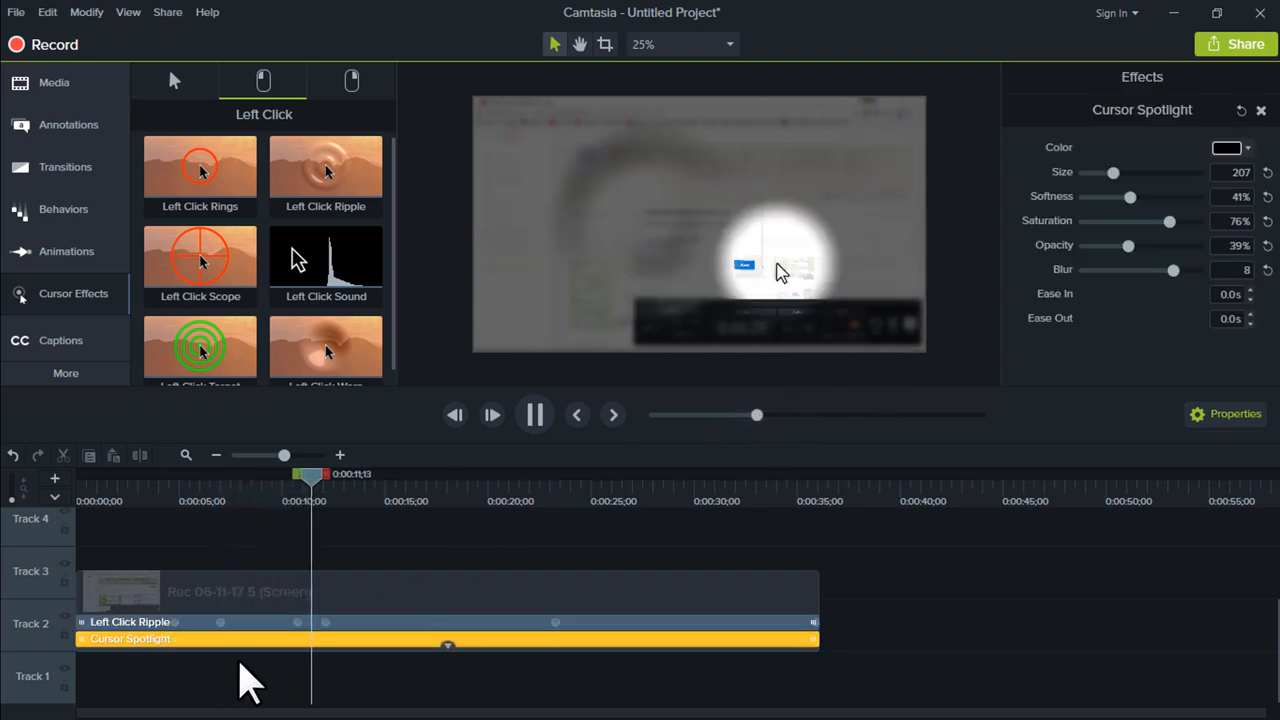
{"action": "left_click", "coordinate": [343, 476]}
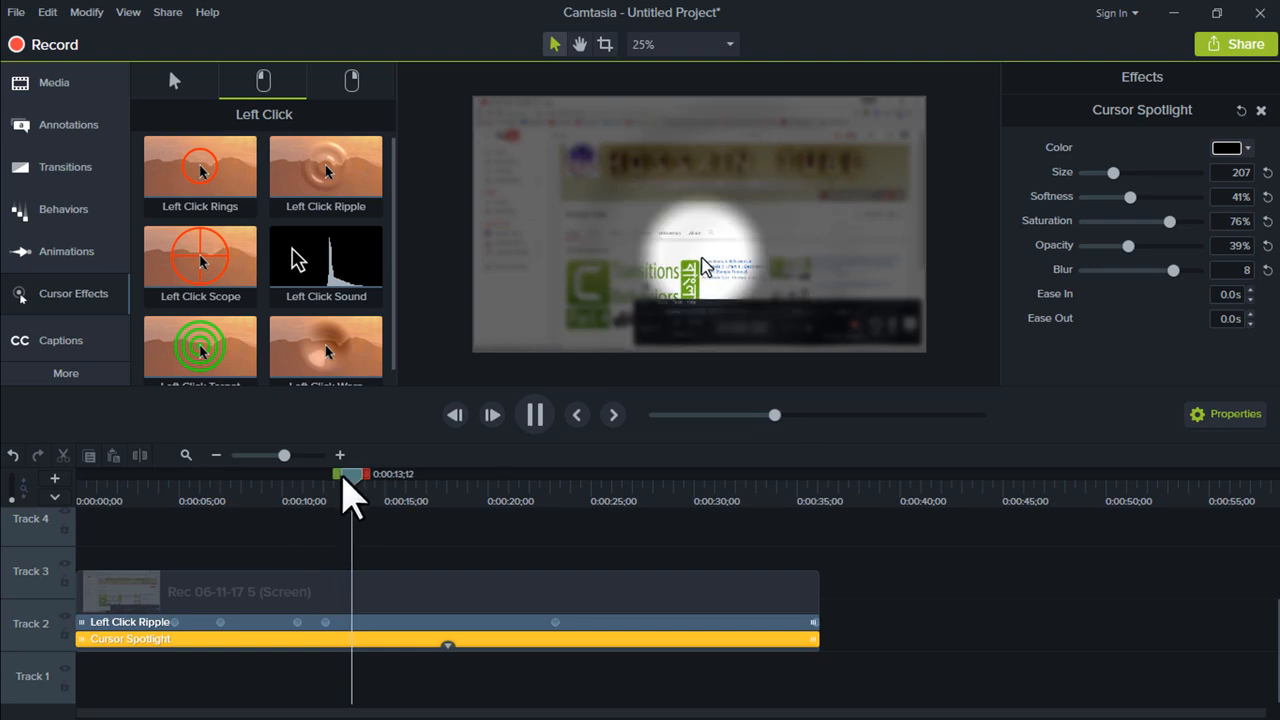
{"action": "right_click", "coordinate": [168, 642]}
{"action": "left_click", "coordinate": [240, 588]}
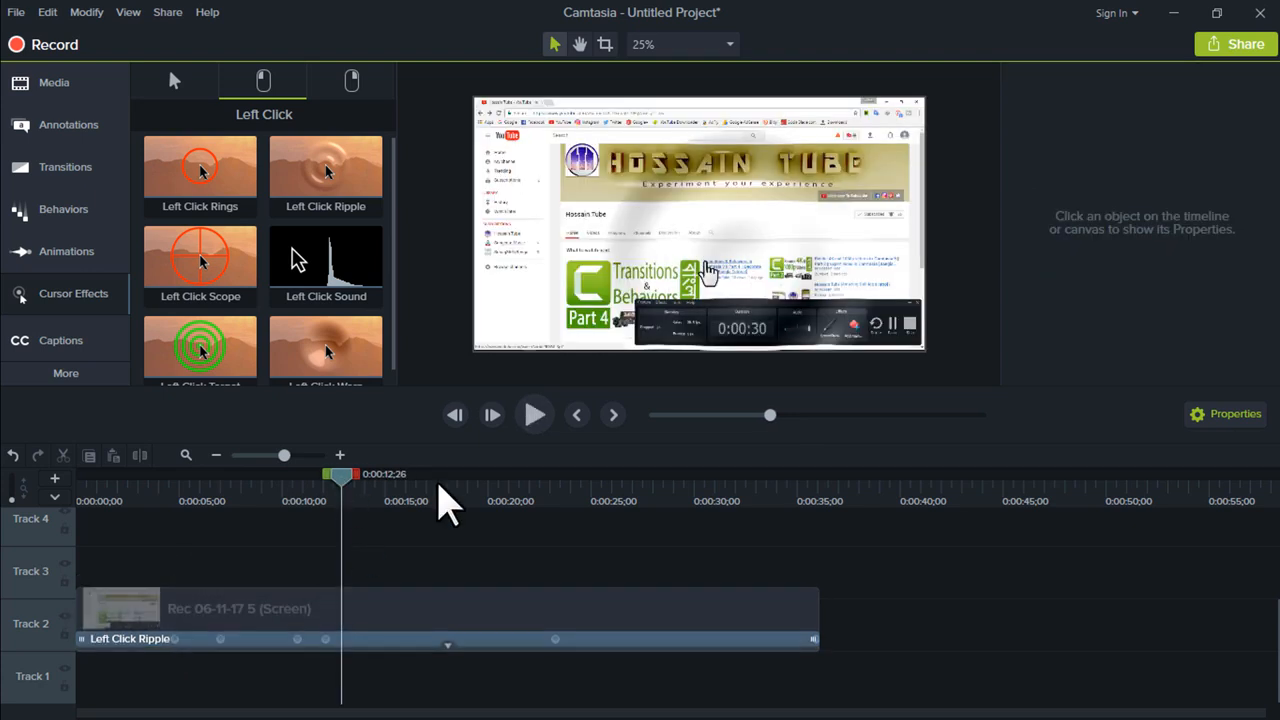
Step: Move the playhead to 0:00:11;00 and set the Left Click Ripple to size 800, intensity 1.00 and duration 2.83%
{"action": "left_click", "coordinate": [303, 480]}
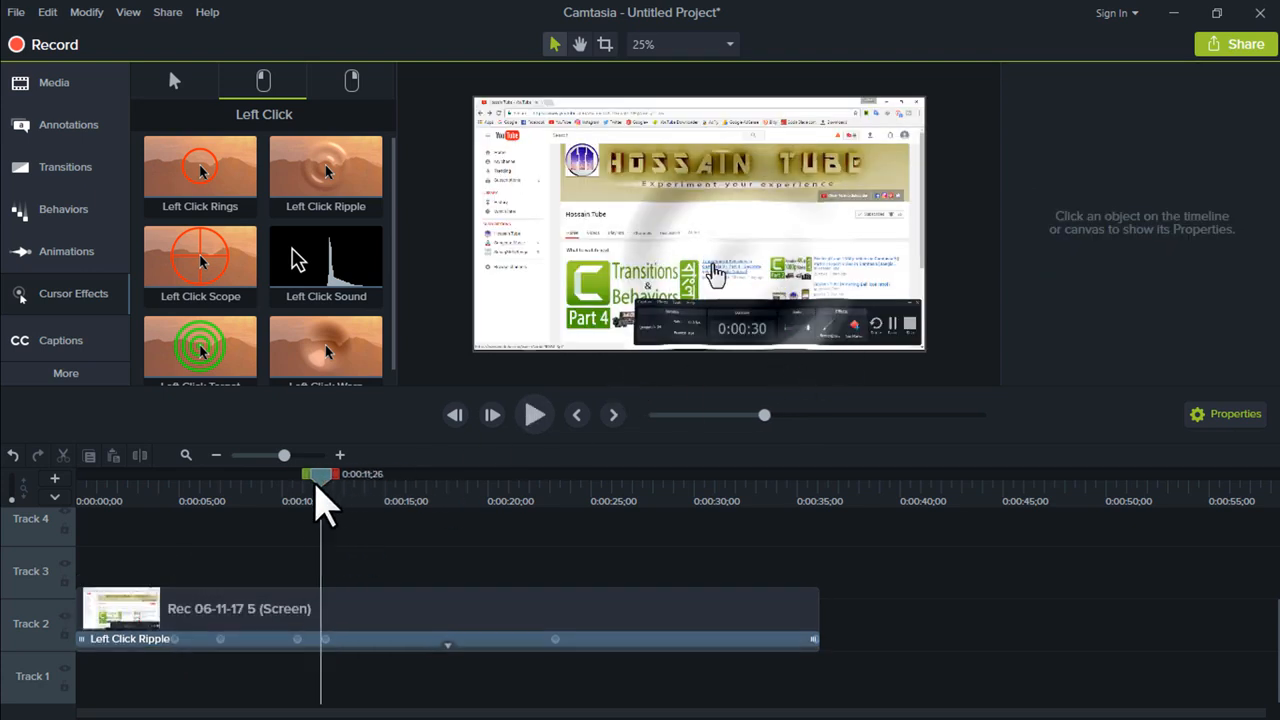
{"action": "left_click", "coordinate": [290, 640]}
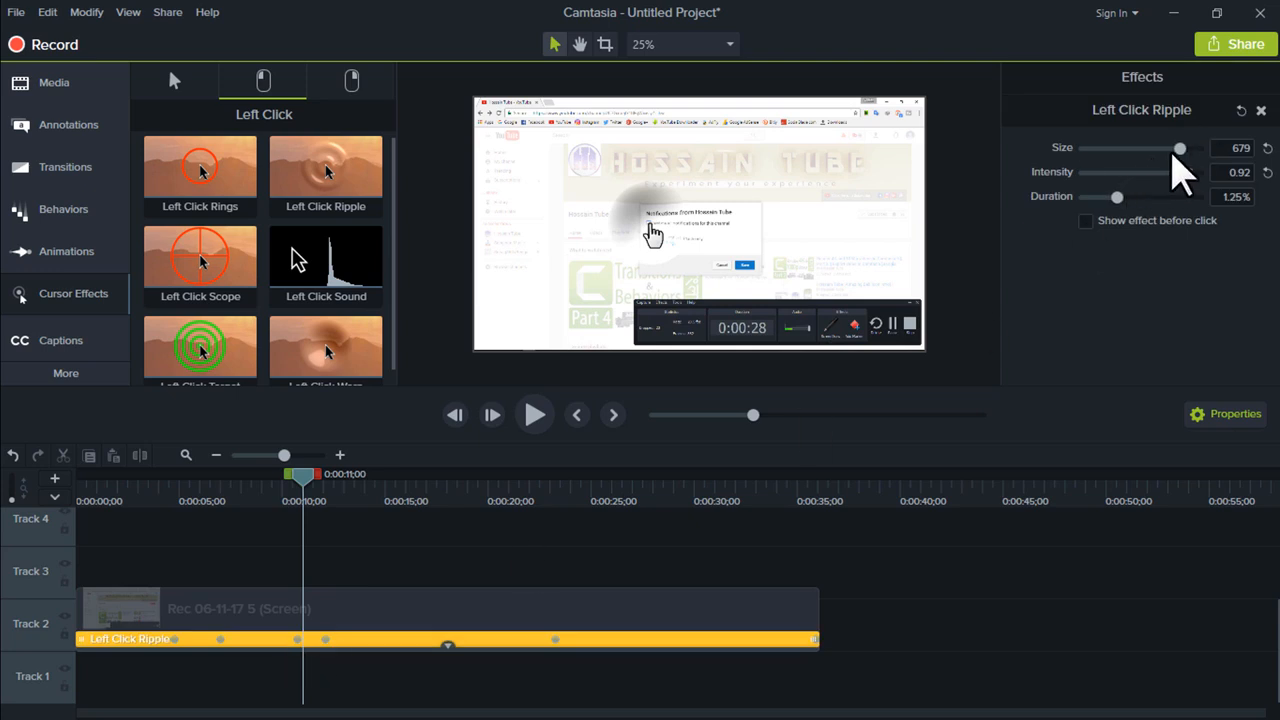
{"action": "left_click_drag", "start_coordinate": [1166, 153], "coordinate": [1202, 184]}
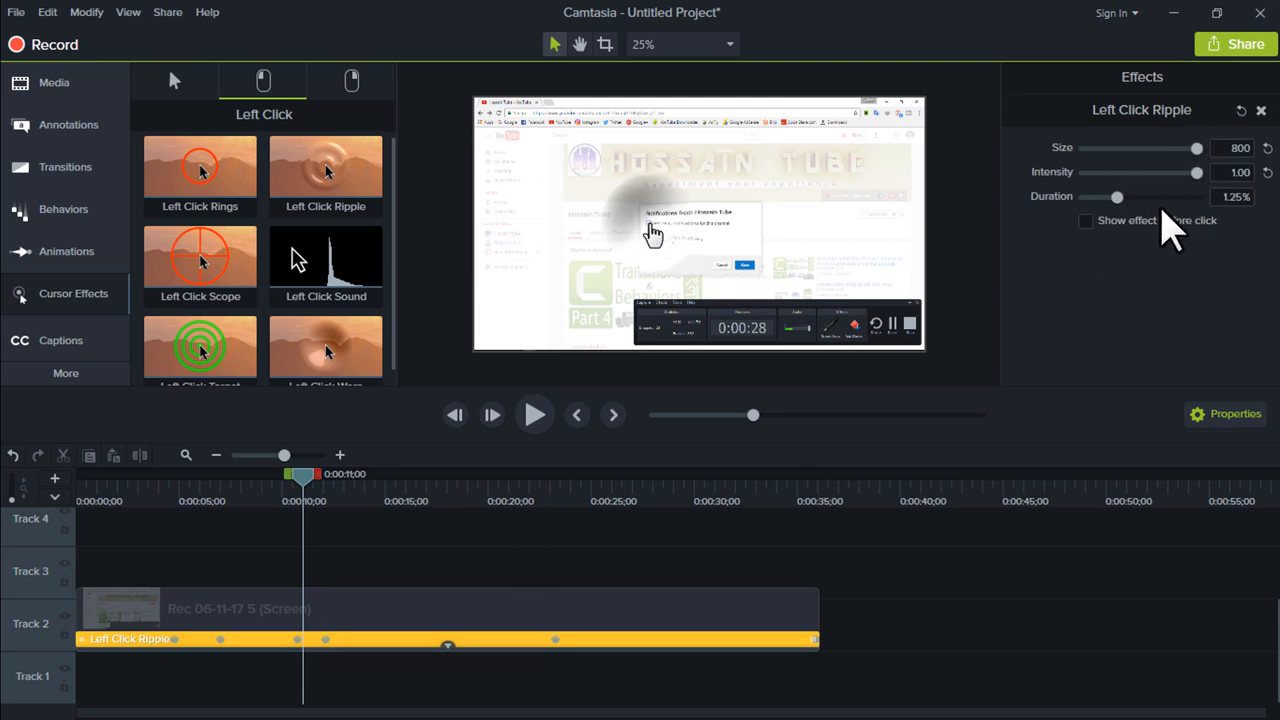
{"action": "left_click_drag", "start_coordinate": [1123, 196], "coordinate": [1166, 224]}
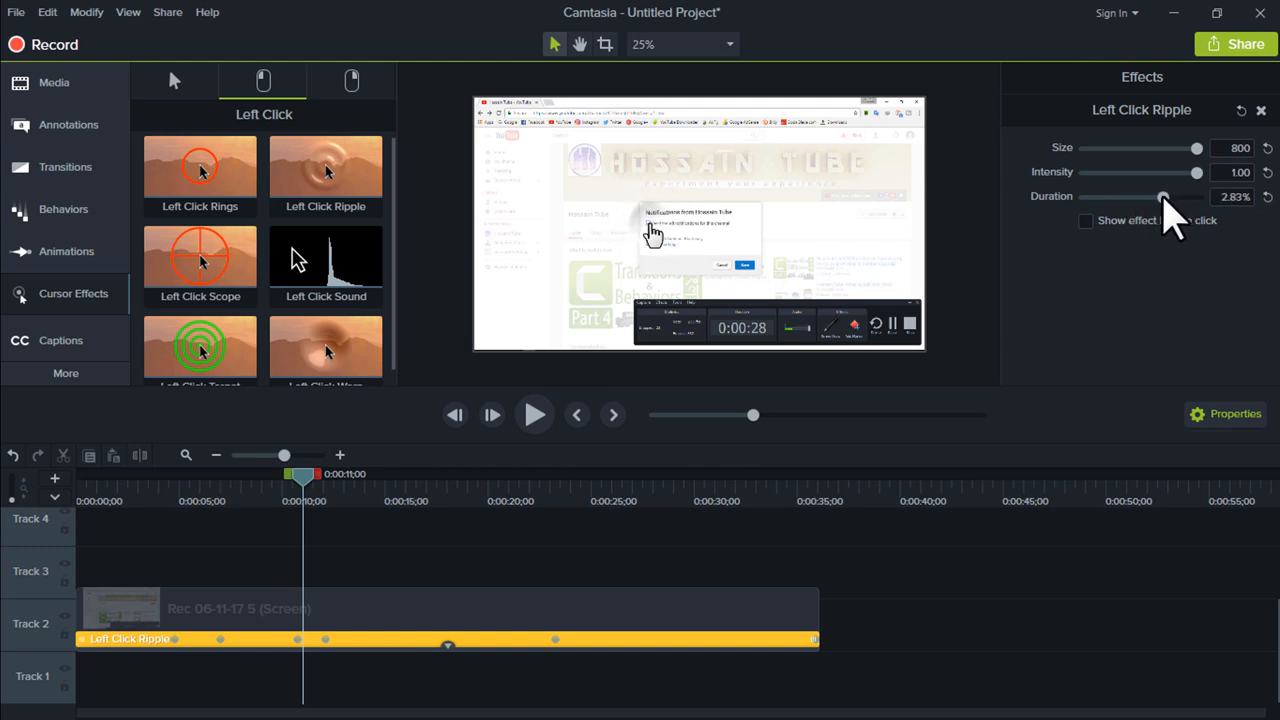
Step: Preview the ripple in the clip and set the Left Click Ripple to size 361, intensity 0.65 and duration 1.24%
{"action": "left_click", "coordinate": [536, 414]}
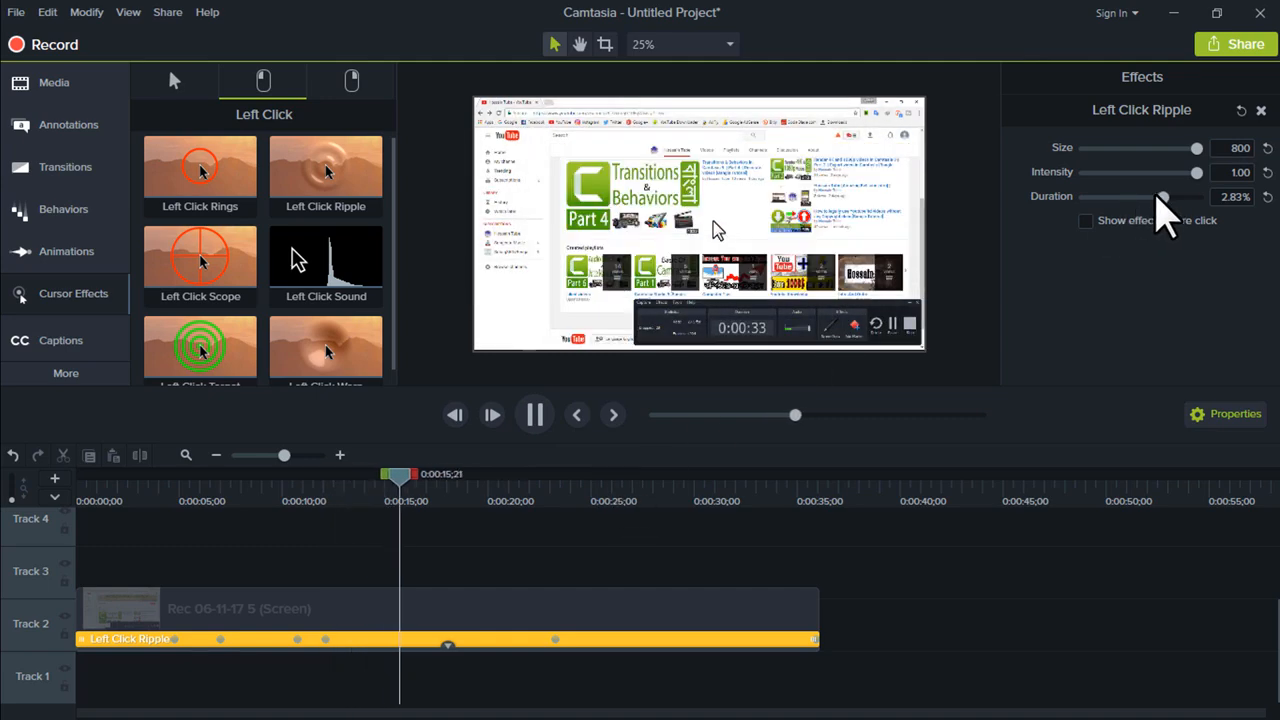
{"action": "left_click_drag", "start_coordinate": [1163, 197], "coordinate": [1117, 197]}
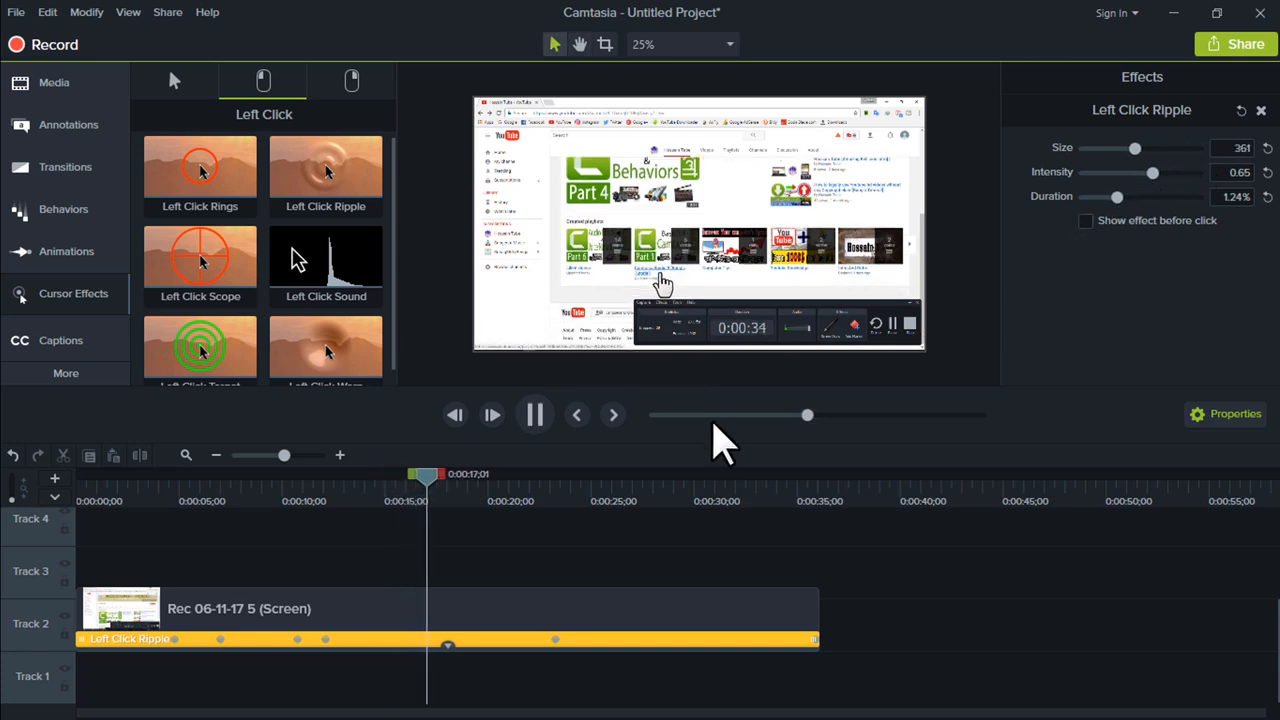
Step: Apply Right Click Rings to the screen clip on Track 2 and set its size to 316 and rings width to 0.65
{"action": "left_click_drag", "start_coordinate": [455, 480], "coordinate": [431, 481]}
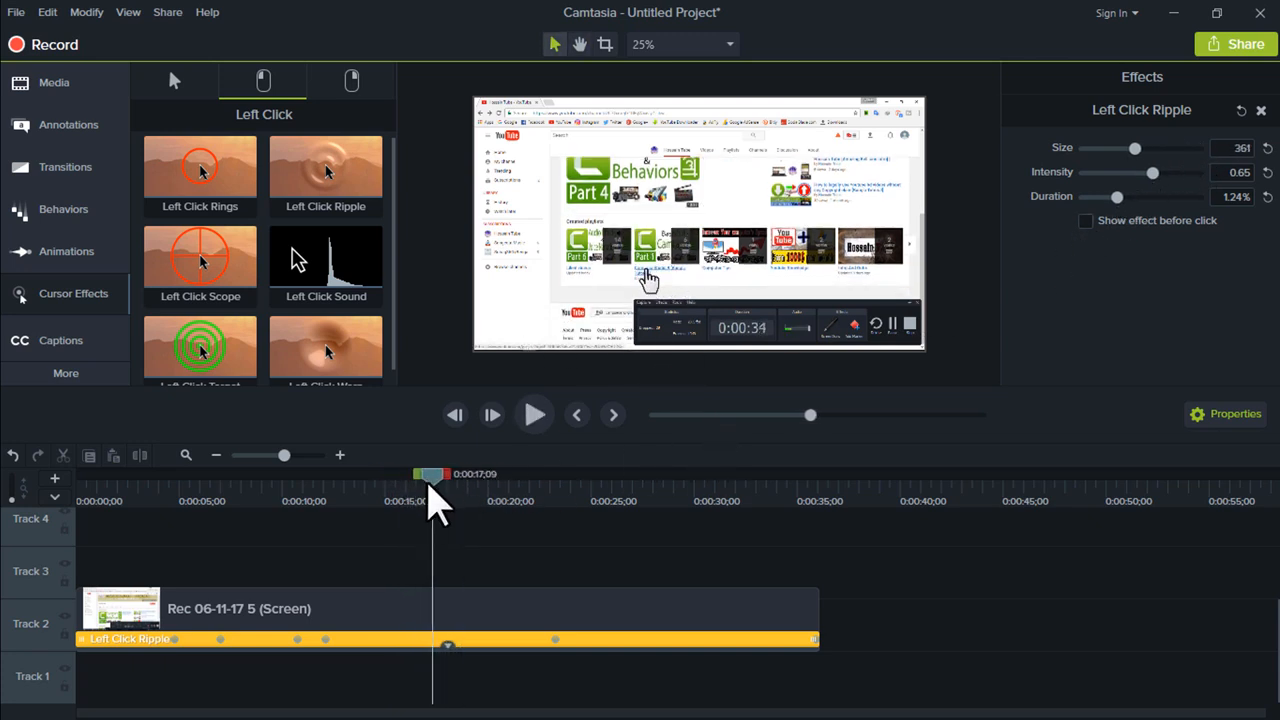
{"action": "left_click", "coordinate": [362, 86]}
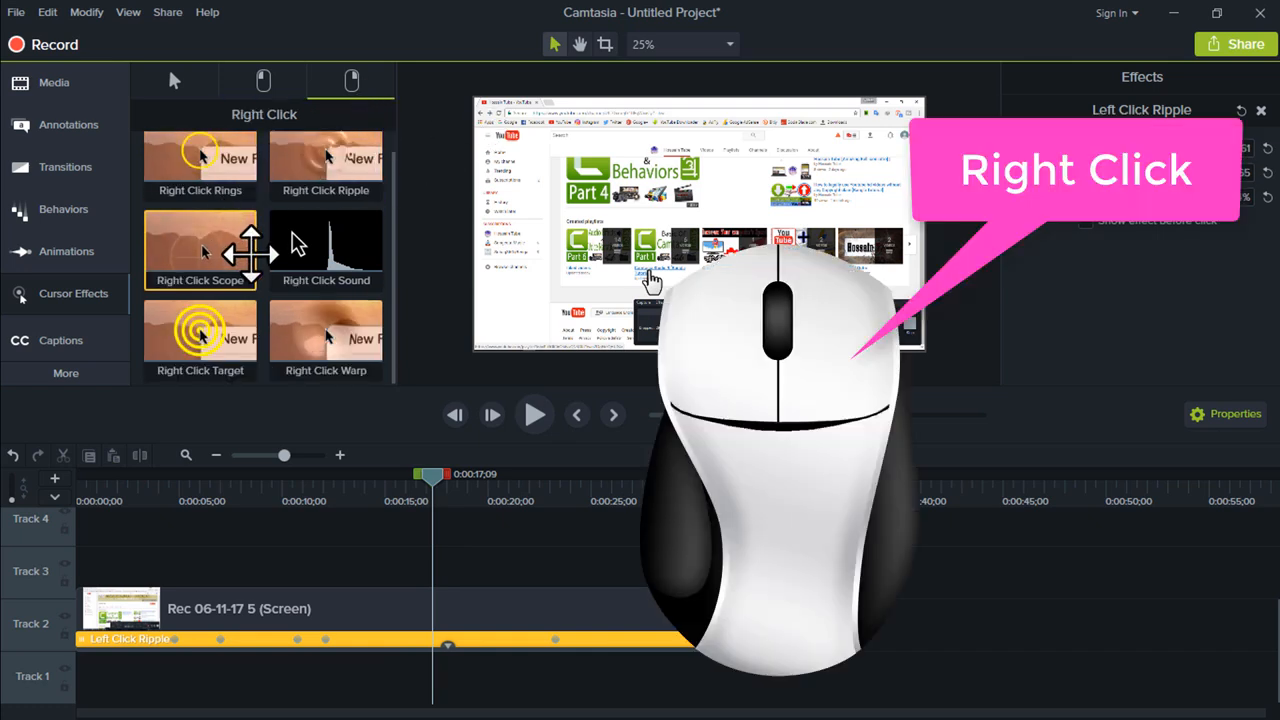
{"action": "left_click_drag", "start_coordinate": [225, 165], "coordinate": [418, 609]}
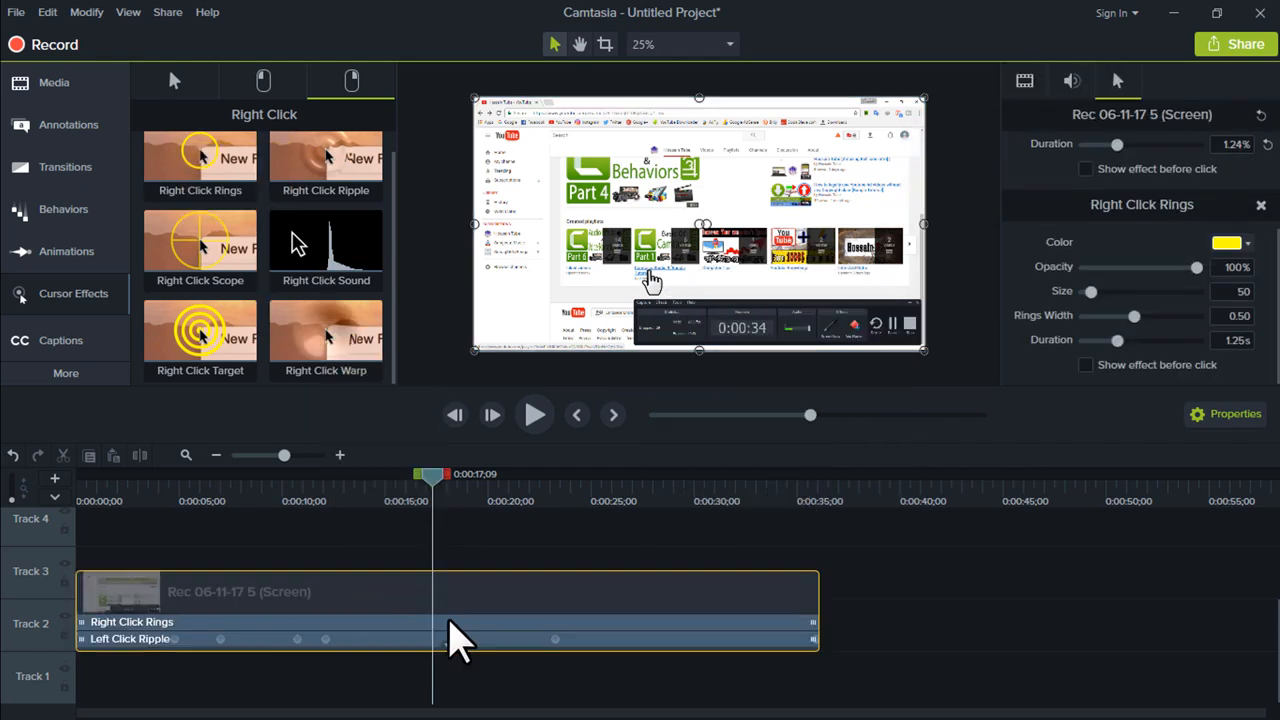
{"action": "left_click", "coordinate": [445, 622]}
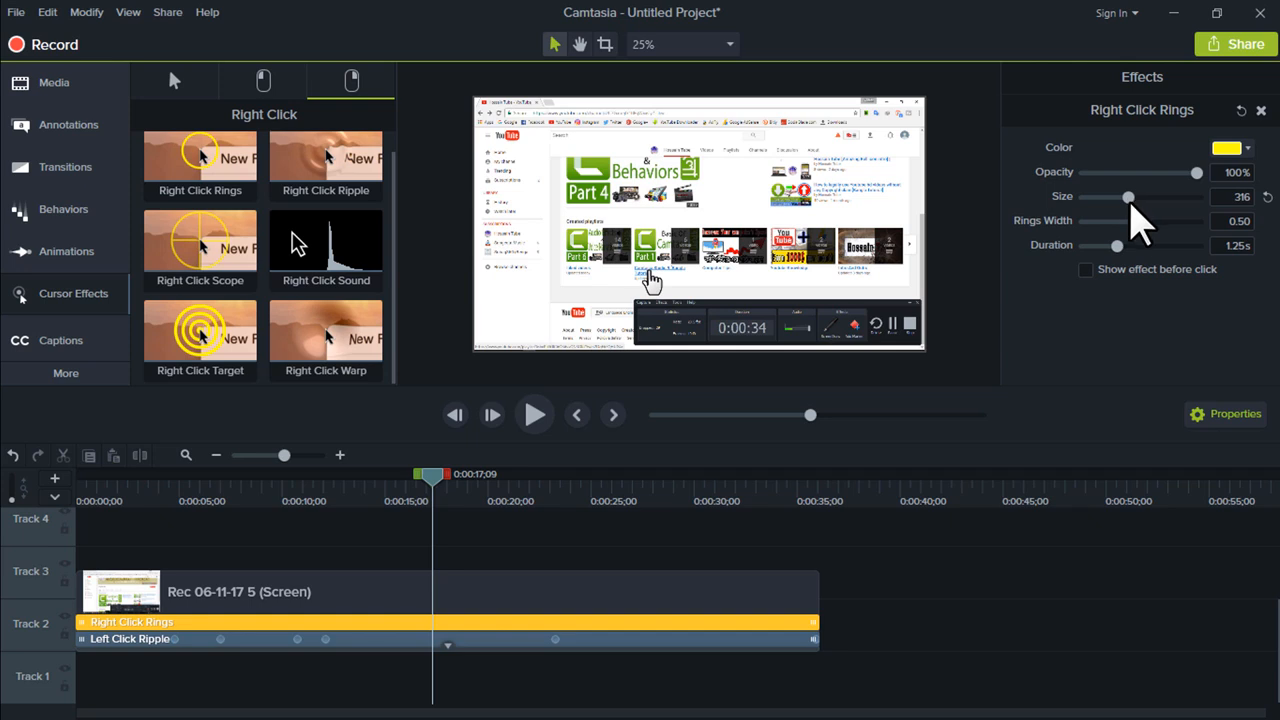
Step: Apply the Right Click Ripple cursor effect to the screen clip and play the clip to preview it
{"action": "left_click_drag", "start_coordinate": [320, 160], "coordinate": [436, 618]}
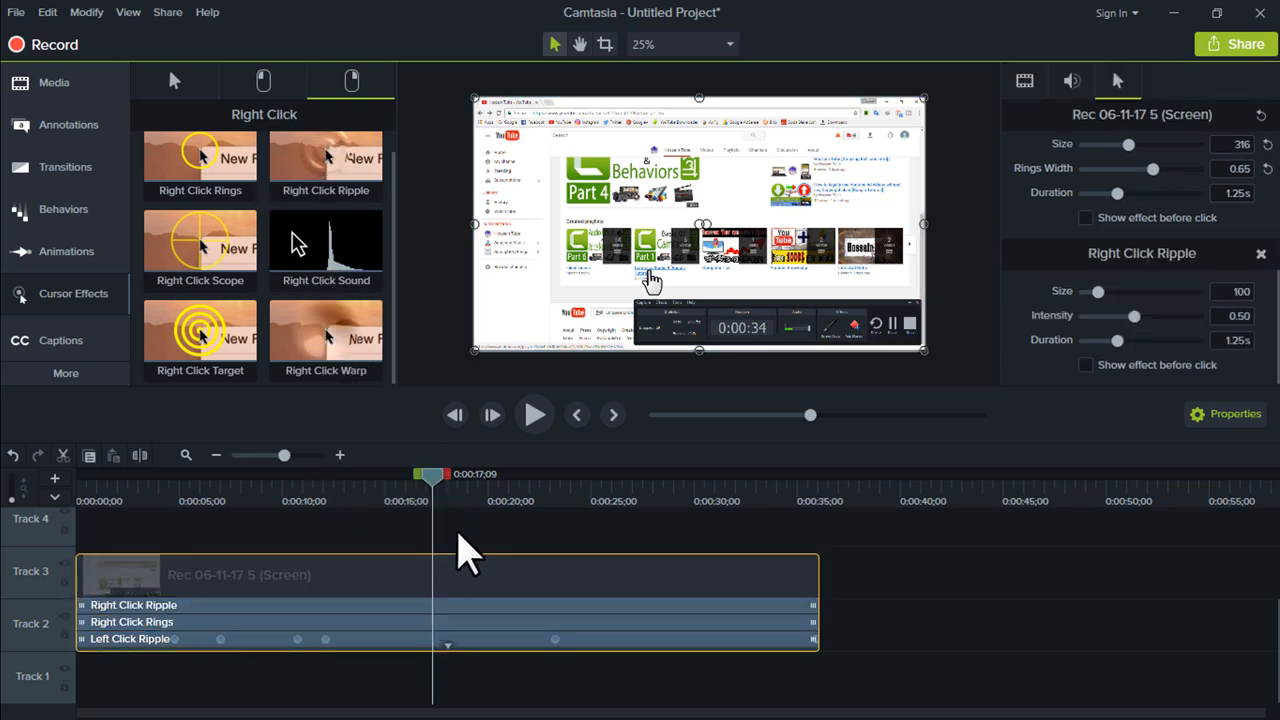
{"action": "mouse_move", "coordinate": [437, 477]}
{"action": "left_mouse_down"}
{"action": "mouse_move", "coordinate": [511, 491]}
{"action": "mouse_move", "coordinate": [450, 495]}
{"action": "left_mouse_up"}
{"action": "left_click", "coordinate": [536, 414]}
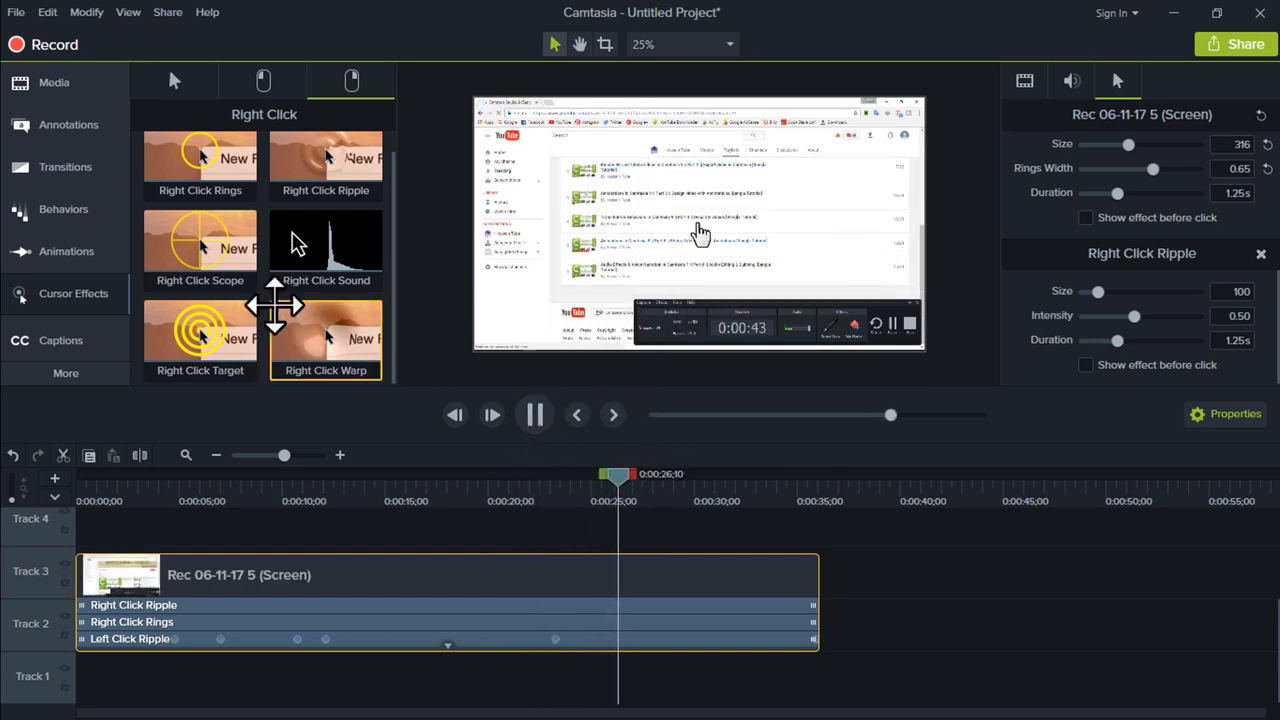
Step: Apply the Right Click Target cursor effect to the screen clip and move the playhead to 0:00:26;17
{"action": "left_click_drag", "start_coordinate": [206, 327], "coordinate": [255, 620]}
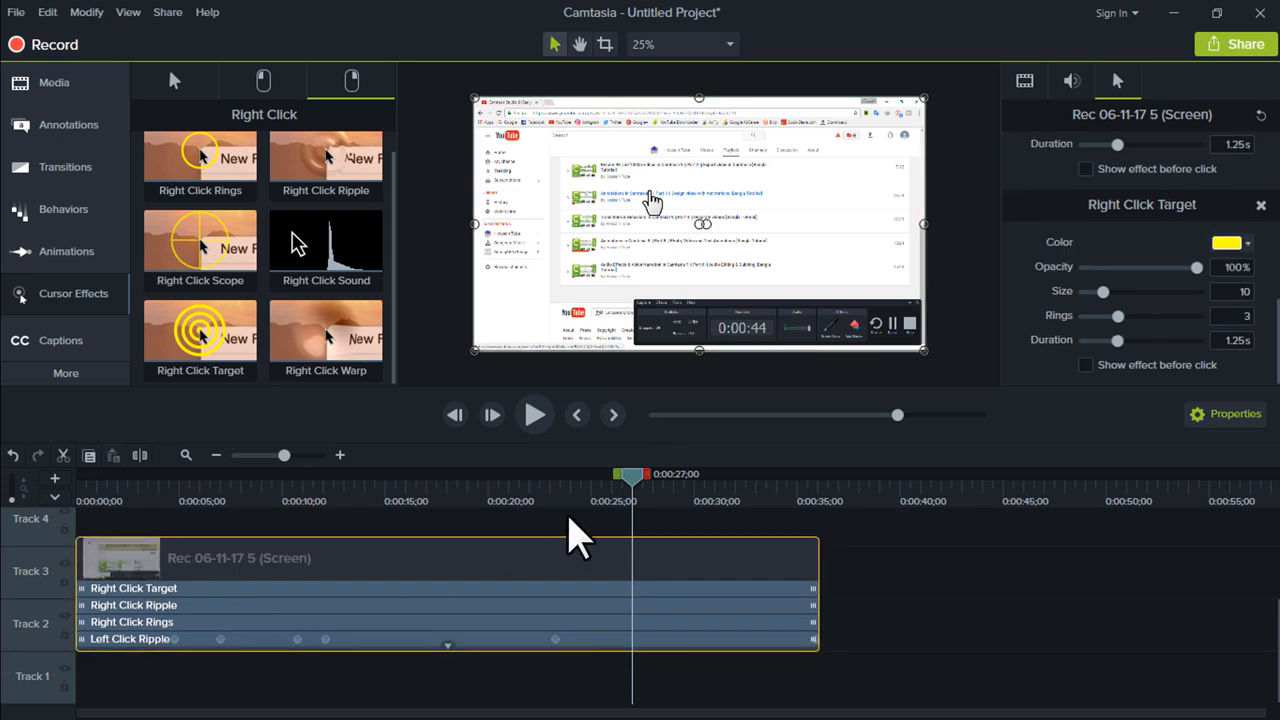
{"action": "left_click_drag", "start_coordinate": [640, 490], "coordinate": [648, 555]}
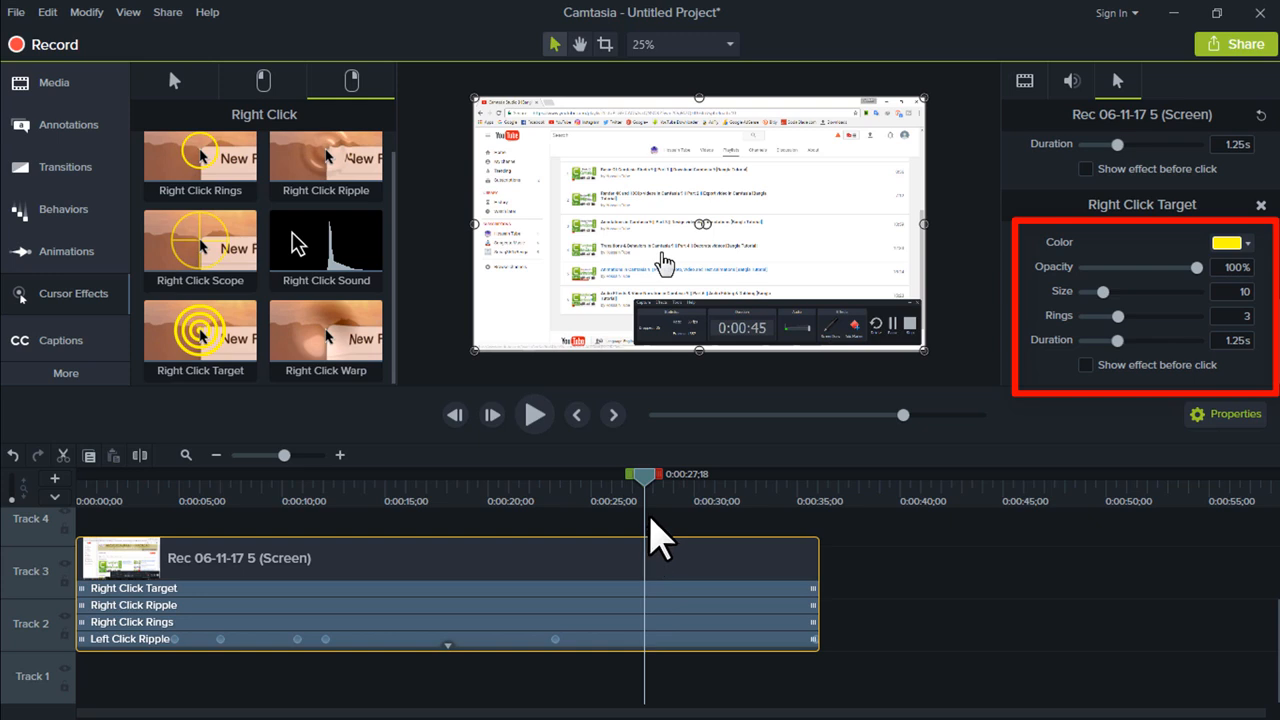
{"action": "left_click_drag", "start_coordinate": [647, 487], "coordinate": [624, 481]}
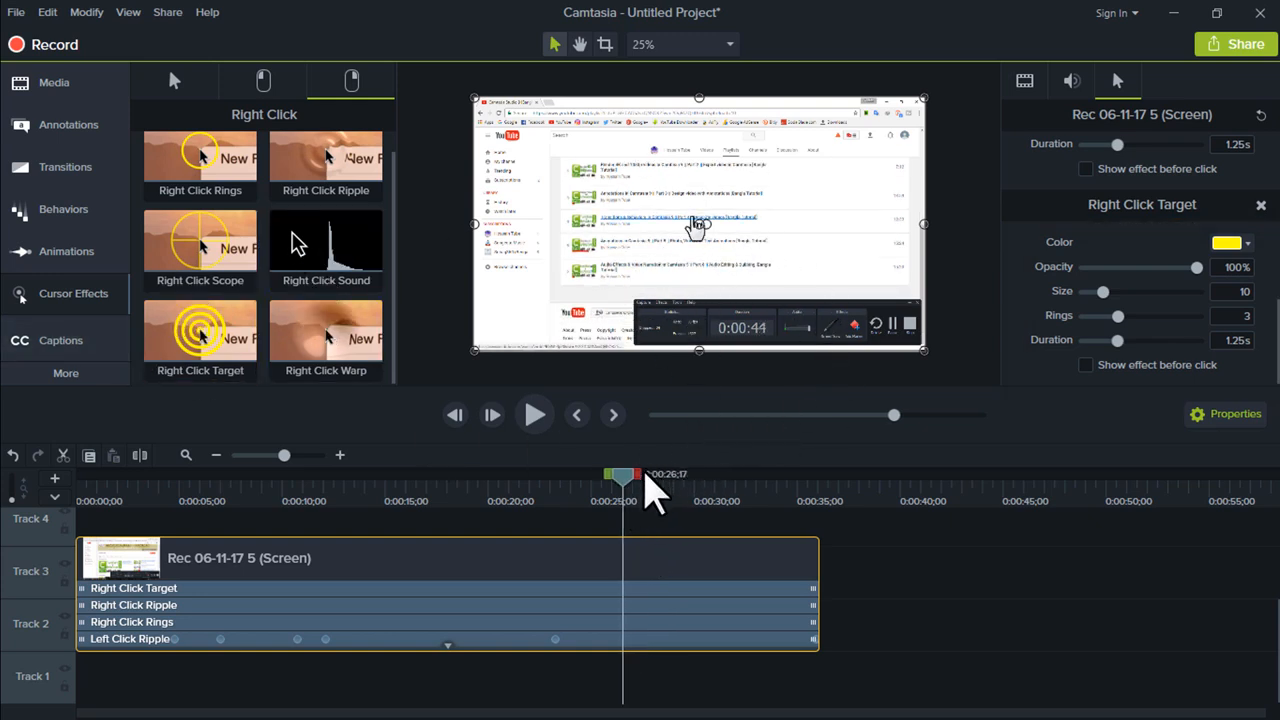
Step: Delete the Right Click Target, Right Click Ripple, Right Click Rings and Left Click Ripple effects from the screen clip together
{"action": "left_click", "coordinate": [304, 595]}
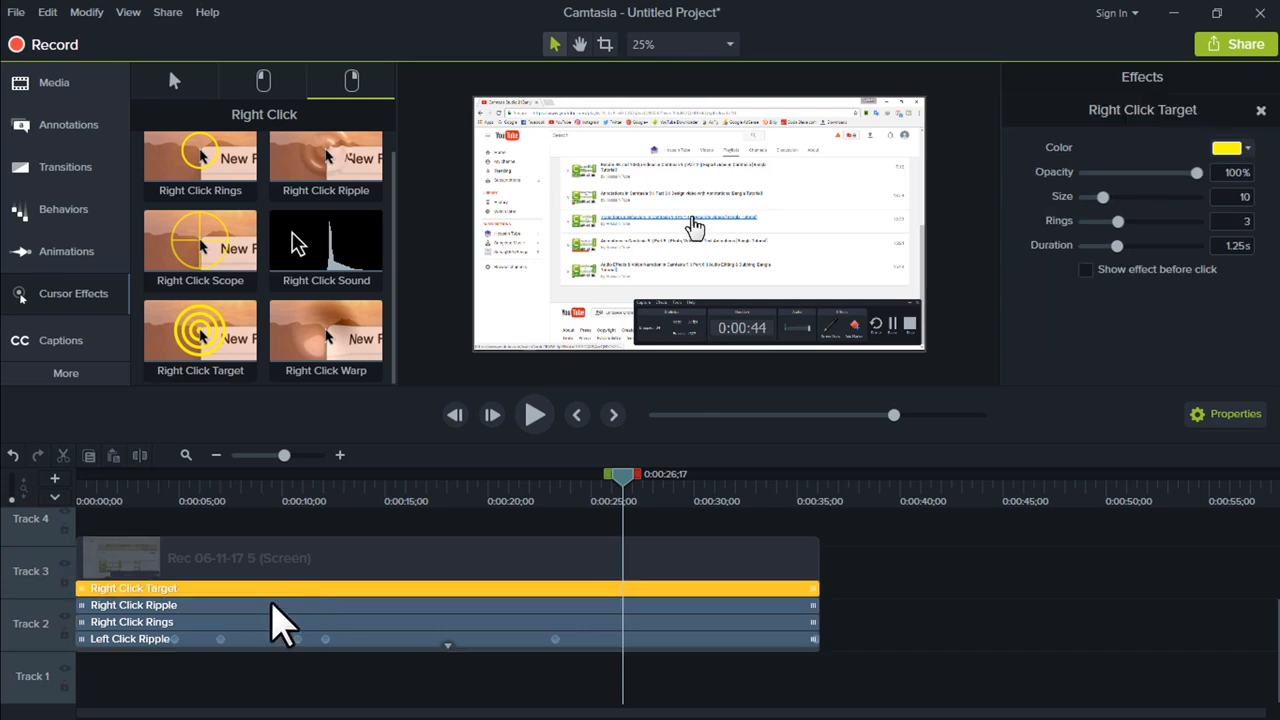
{"action": "left_click", "coordinate": [272, 604], "text": "ctrl"}
{"action": "left_click", "coordinate": [272, 622], "text": "ctrl"}
{"action": "left_click", "coordinate": [292, 639], "text": "ctrl"}
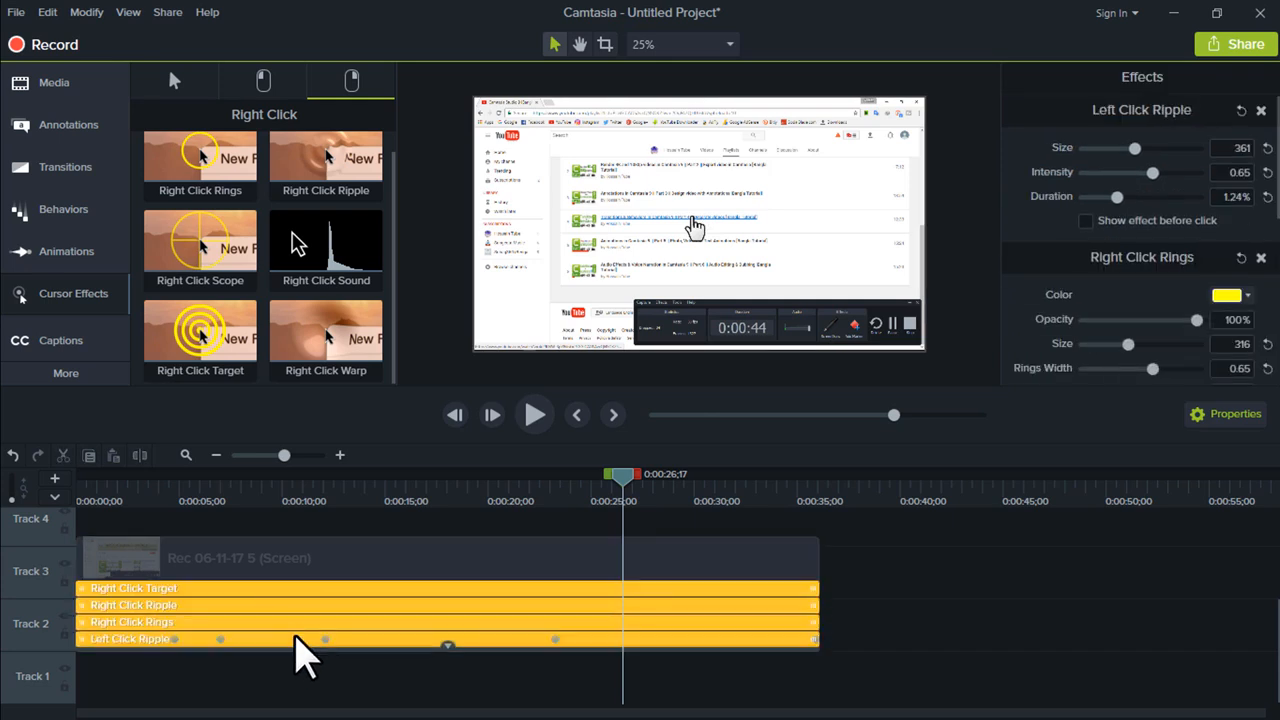
{"action": "right_click", "coordinate": [330, 594]}
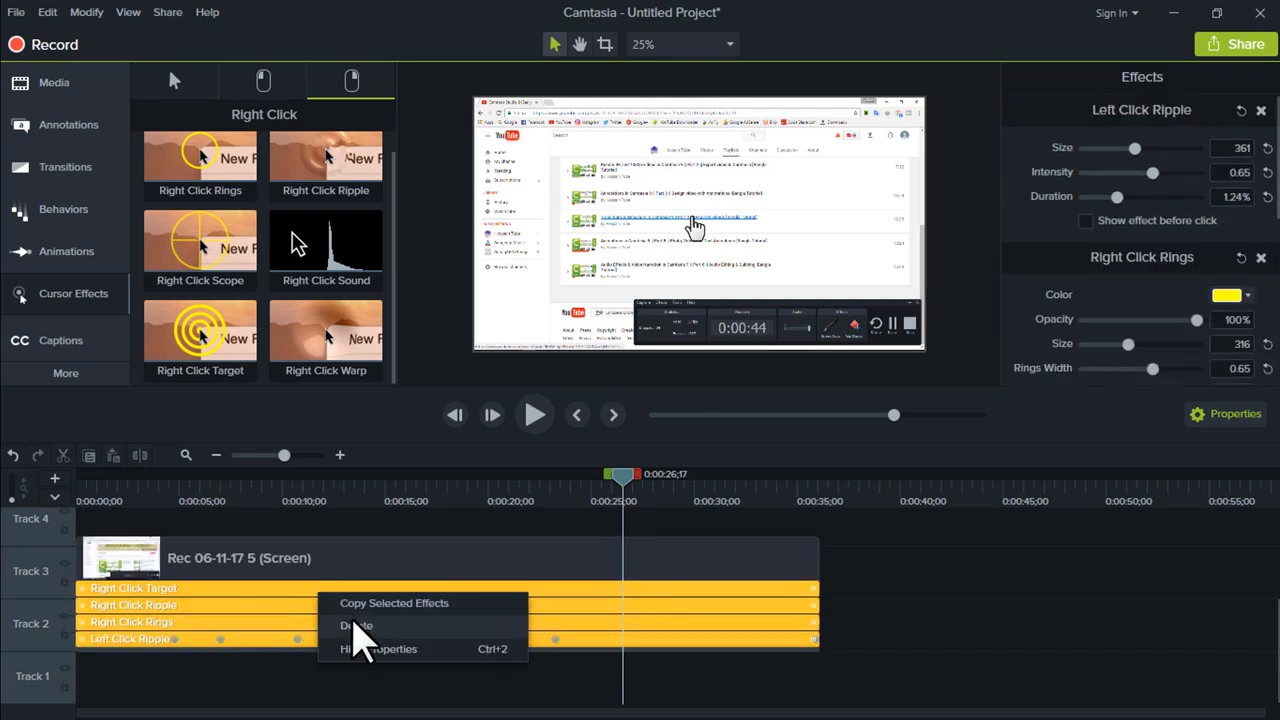
{"action": "left_click", "coordinate": [352, 626]}
Step: Add a blank caption at 0:00:09;08 and move it down to Track 3, directly above the screen clip
{"action": "left_click_drag", "start_coordinate": [628, 488], "coordinate": [554, 480]}
{"action": "left_click", "coordinate": [30, 350]}
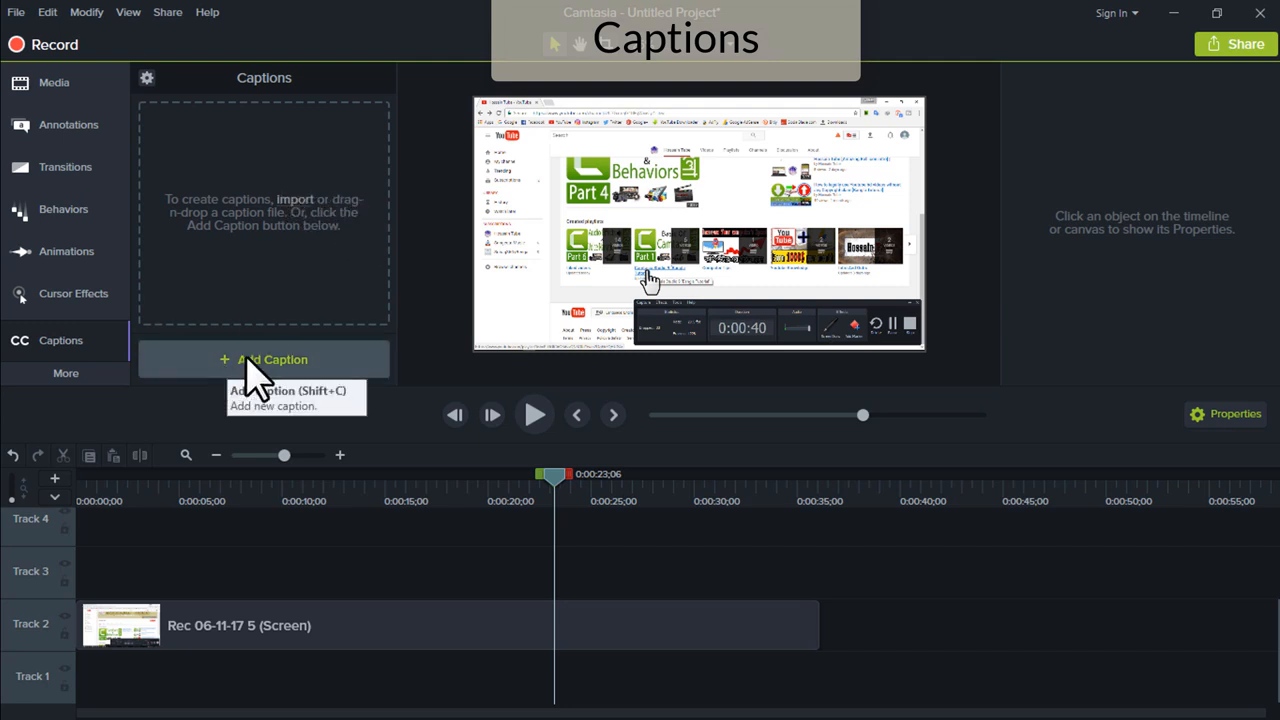
{"action": "left_click_drag", "start_coordinate": [555, 482], "coordinate": [299, 587]}
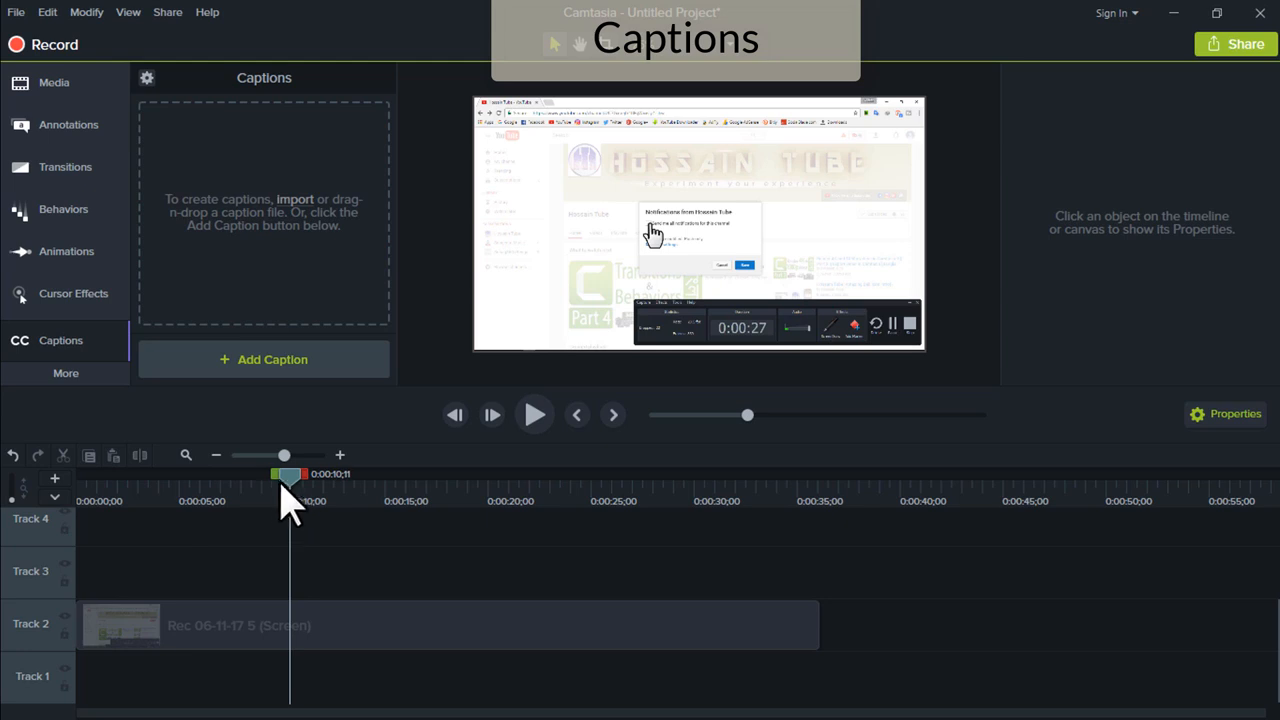
{"action": "left_click_drag", "start_coordinate": [290, 505], "coordinate": [266, 505]}
{"action": "left_click", "coordinate": [280, 362]}
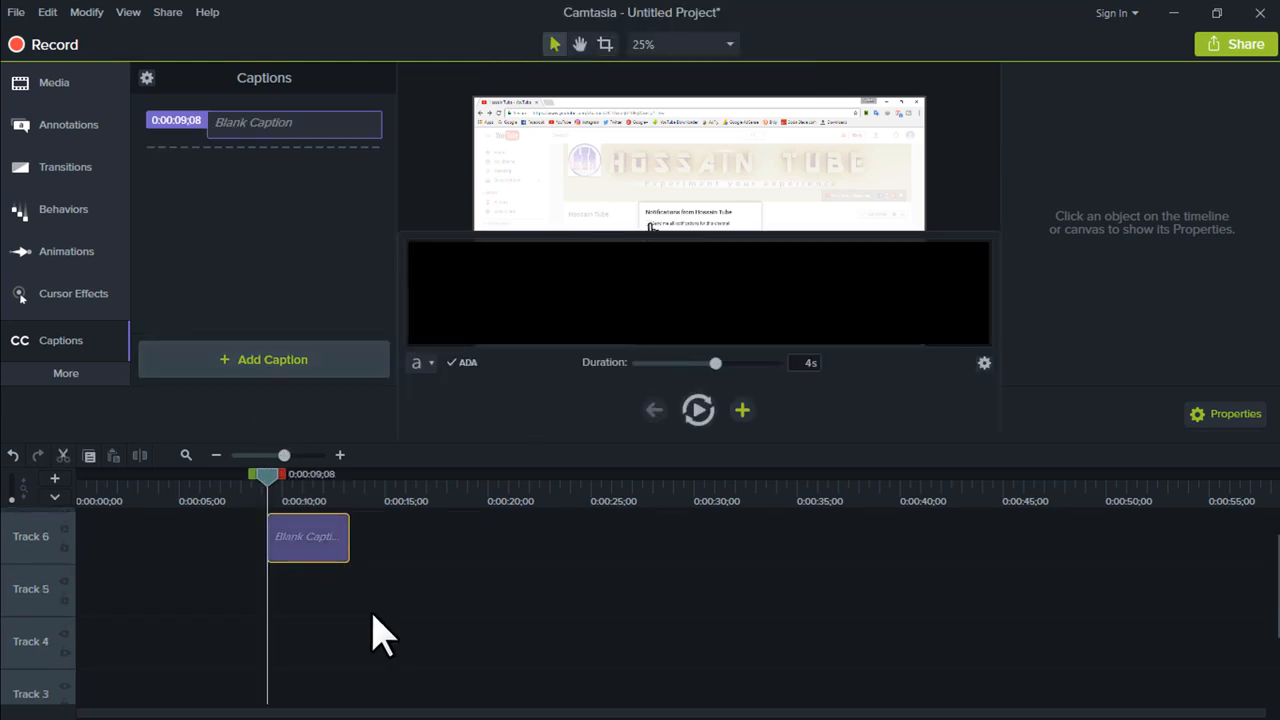
{"action": "left_click_drag", "start_coordinate": [329, 551], "coordinate": [323, 677]}
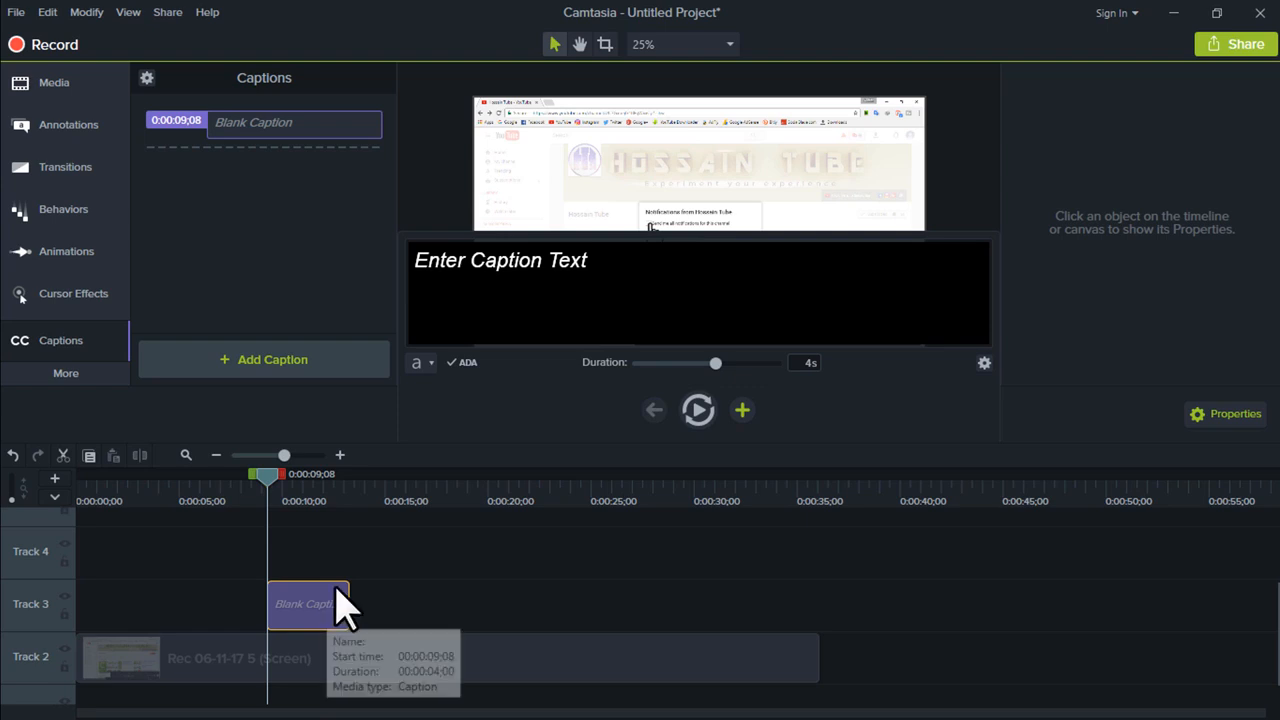
Step: Enter "Please Subscribe my Channel" as the caption's text and shorten its duration slightly
{"action": "left_click", "coordinate": [272, 359]}
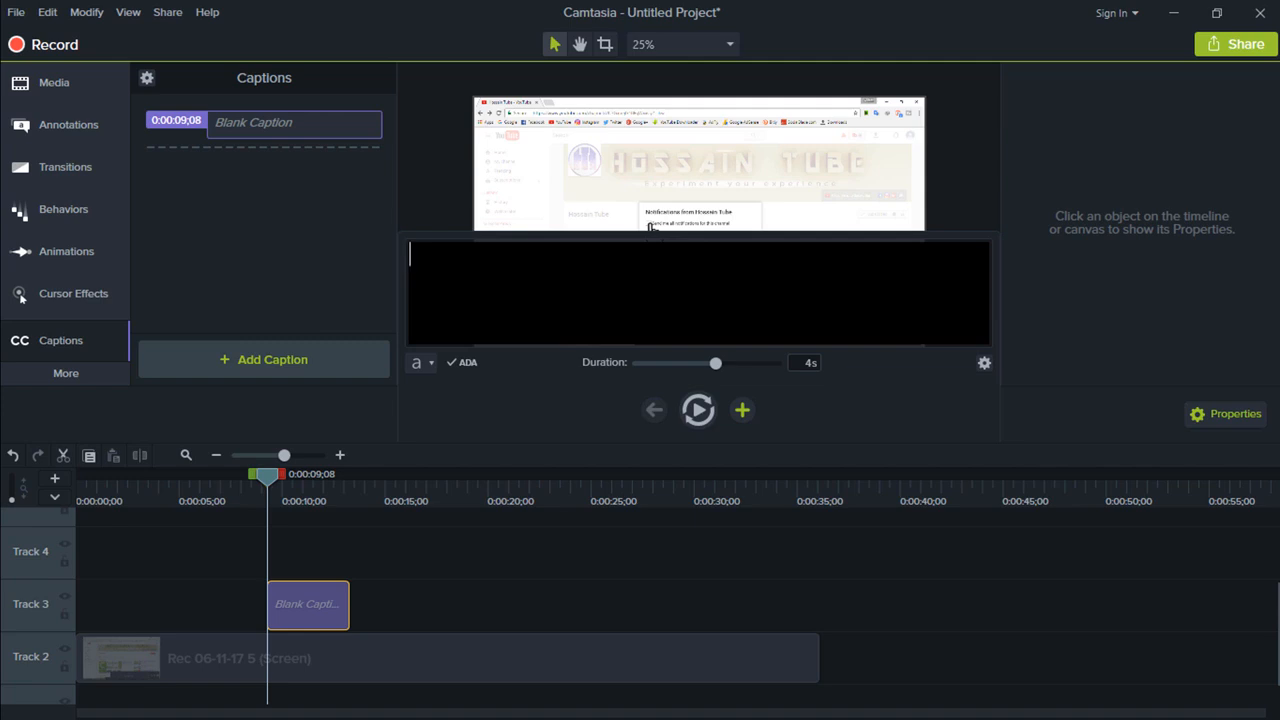
{"action": "type", "text": "Please Subscribe my Cha"}
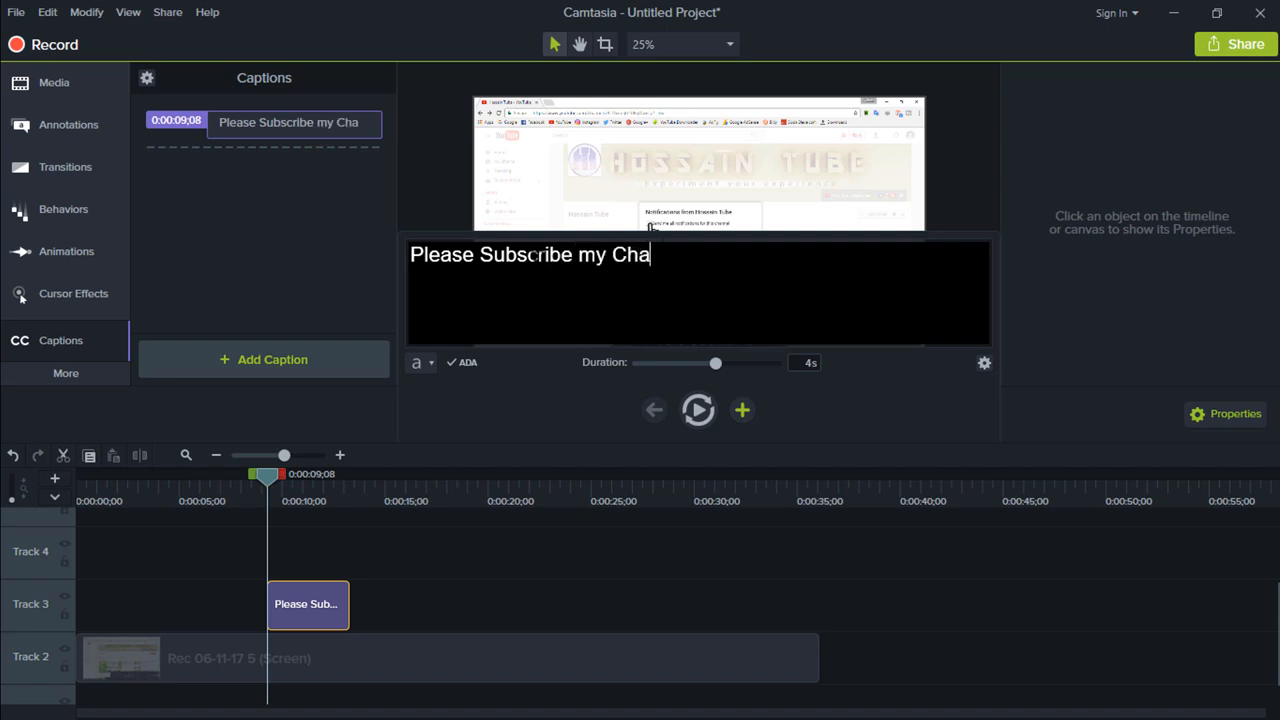
{"action": "type", "text": "nnel"}
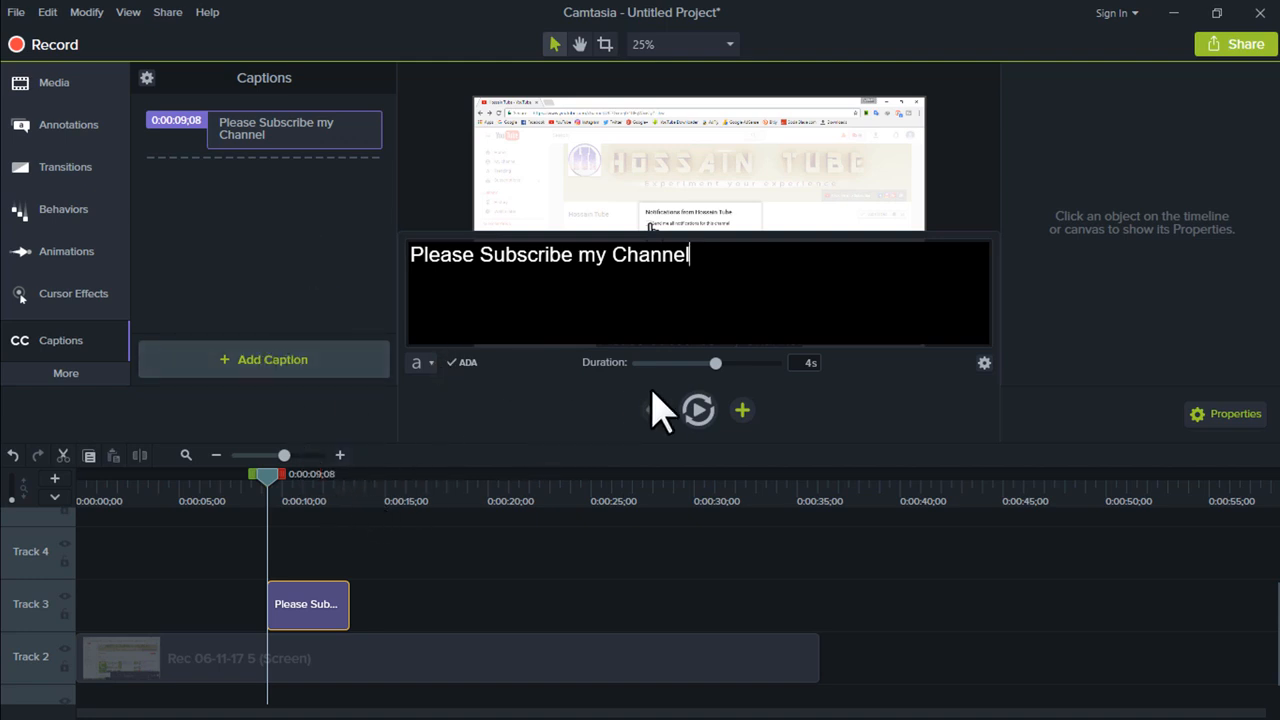
{"action": "left_click", "coordinate": [808, 363]}
{"action": "mouse_move", "coordinate": [716, 363]}
{"action": "left_mouse_down"}
{"action": "mouse_move", "coordinate": [727, 364]}
{"action": "mouse_move", "coordinate": [712, 364]}
{"action": "left_mouse_up"}
{"action": "left_click", "coordinate": [410, 620]}
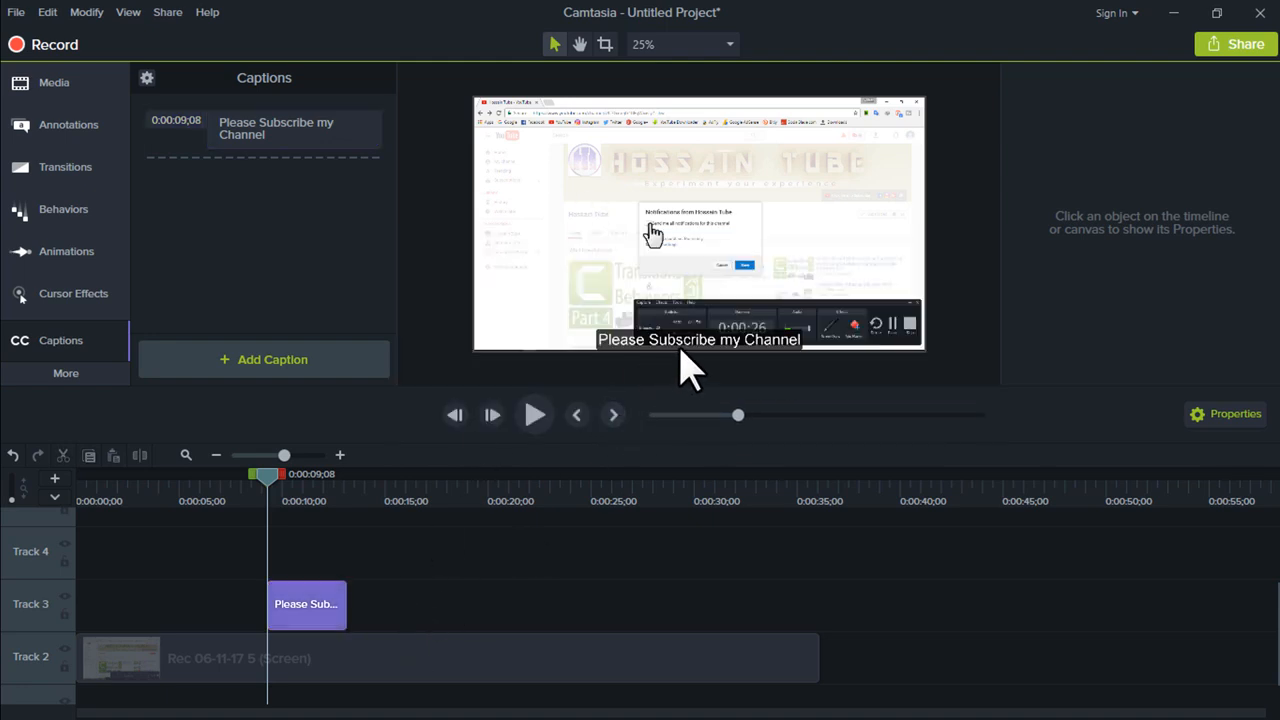
Step: Play the caption in the preview, replaying it from 0:00:10;00
{"action": "key", "text": "space"}
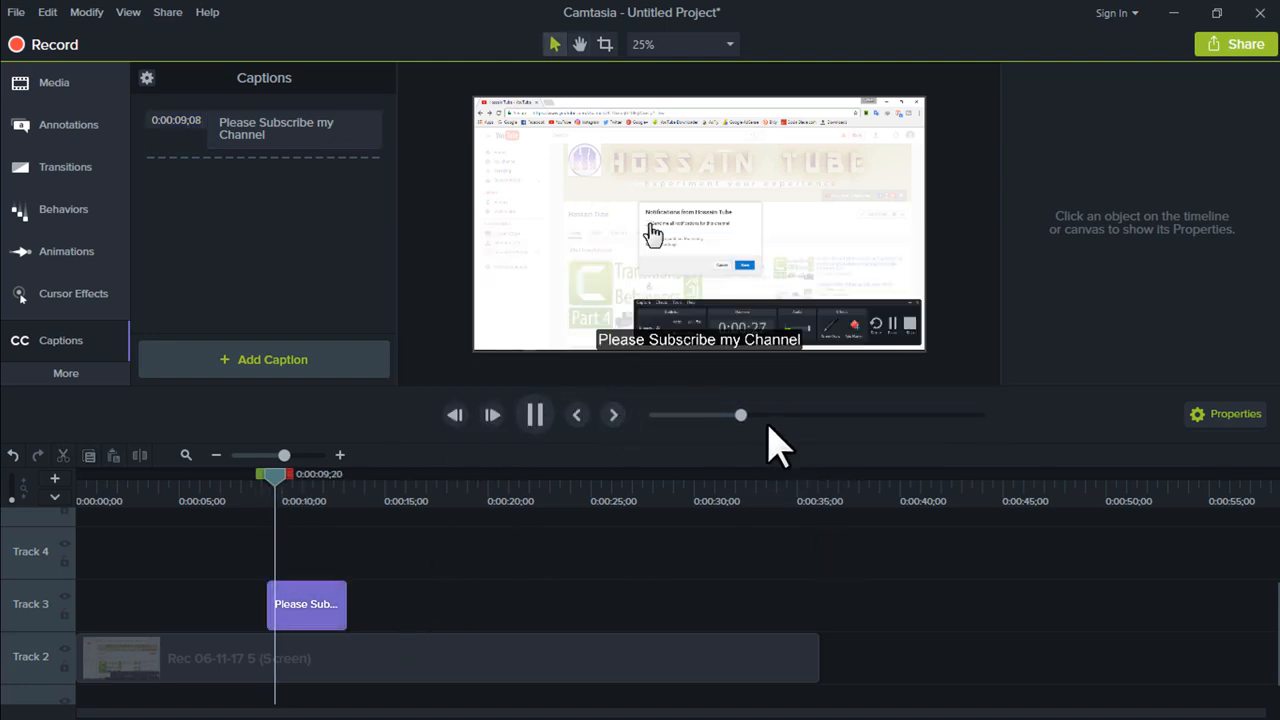
{"action": "left_click", "coordinate": [343, 618]}
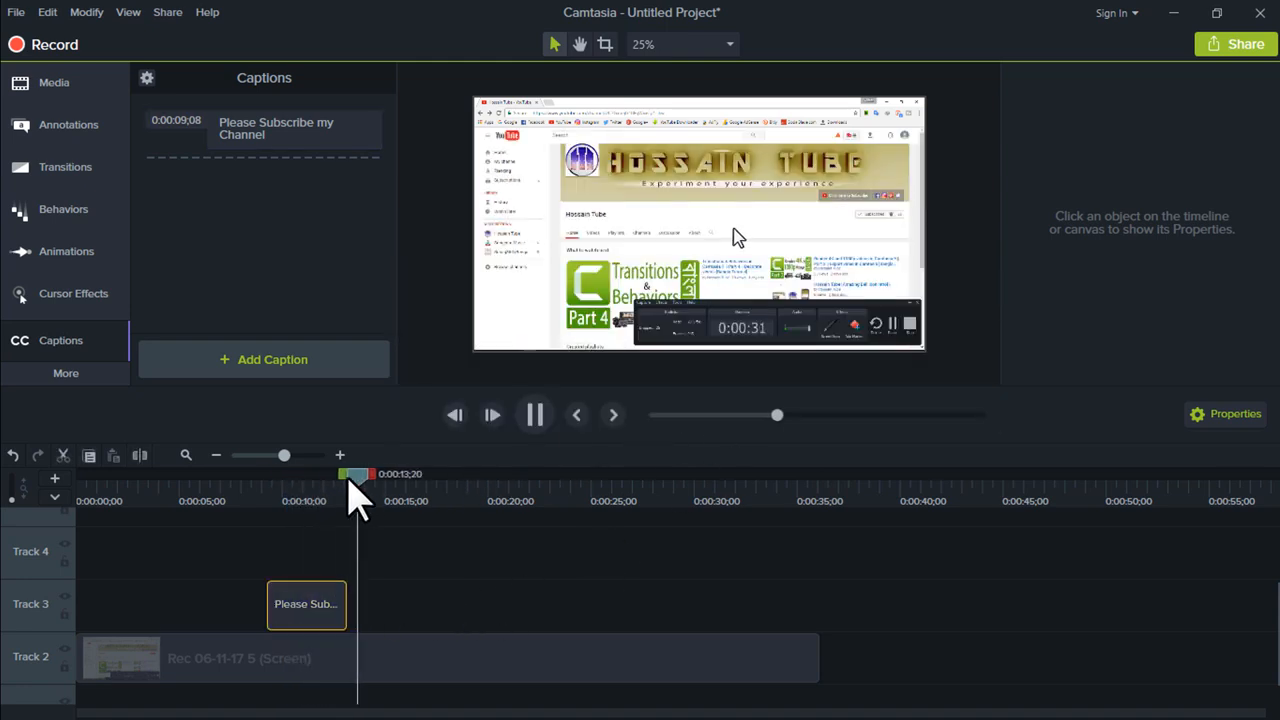
{"action": "left_click_drag", "start_coordinate": [355, 495], "coordinate": [286, 500]}
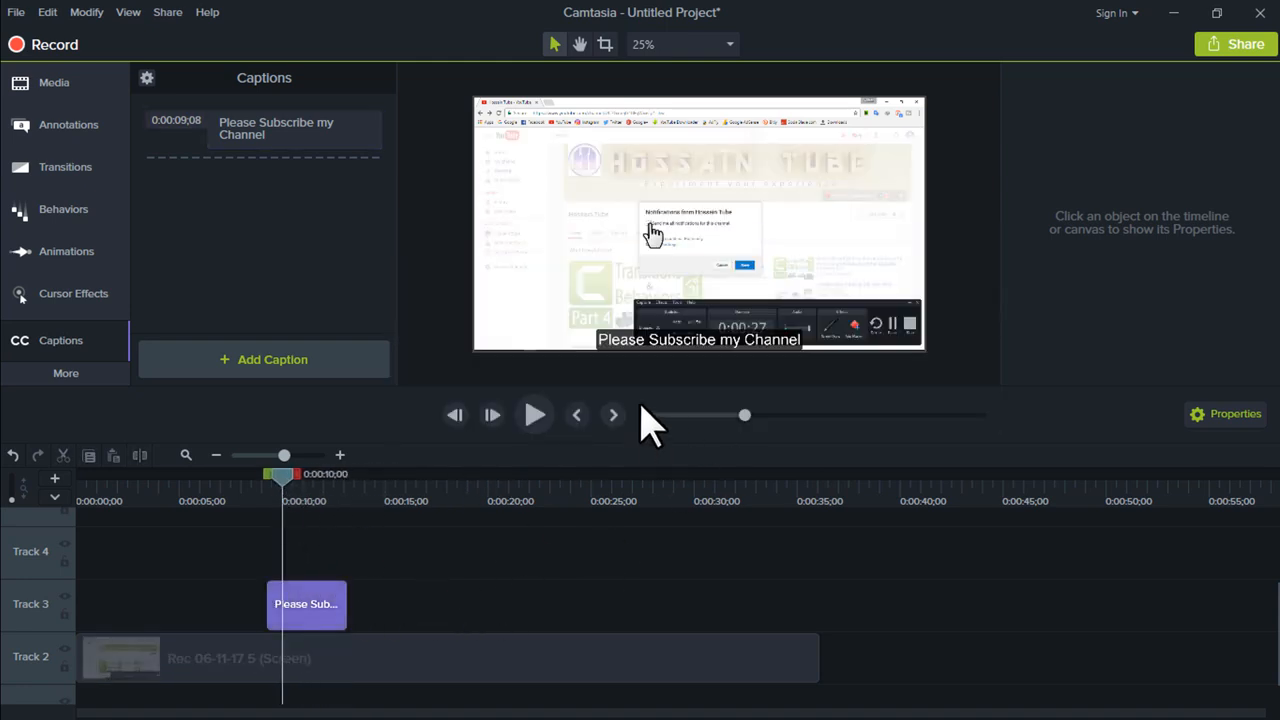
{"action": "left_click", "coordinate": [537, 418]}
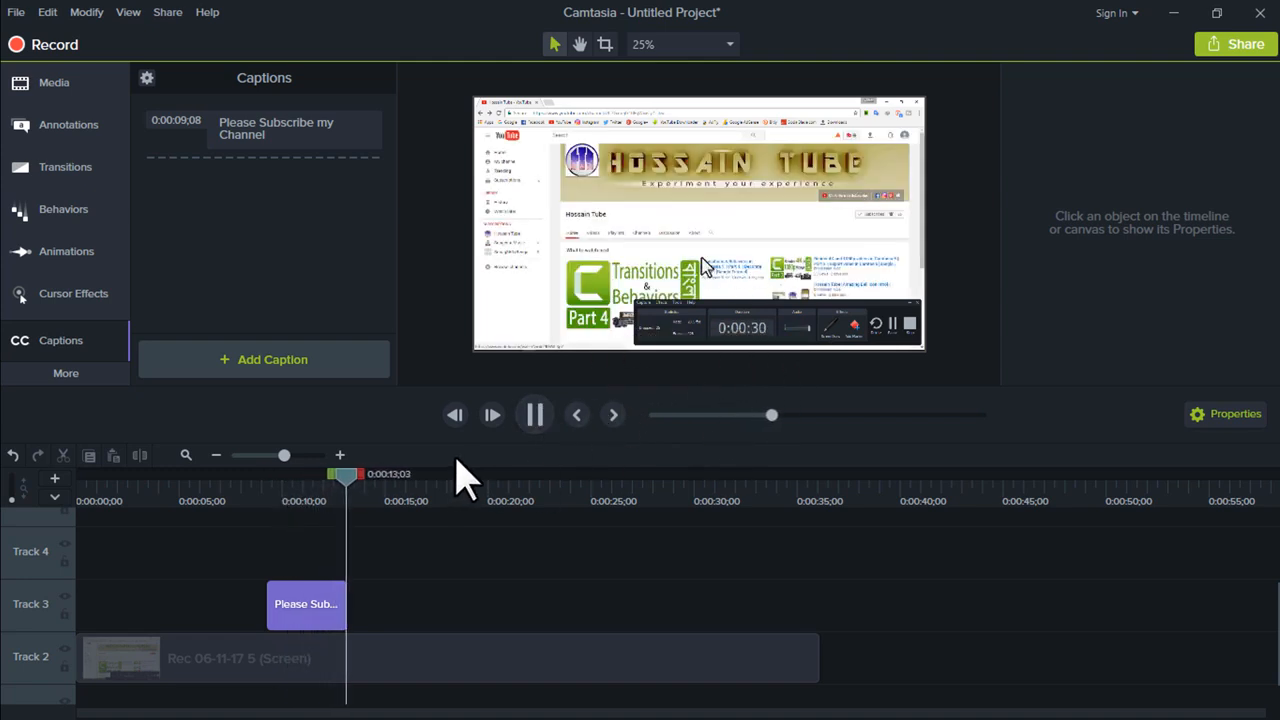
Step: Add a second caption at 0:00:13;04 with the text "Like , Share and Comment on my Videos"
{"action": "left_click_drag", "start_coordinate": [370, 485], "coordinate": [327, 500]}
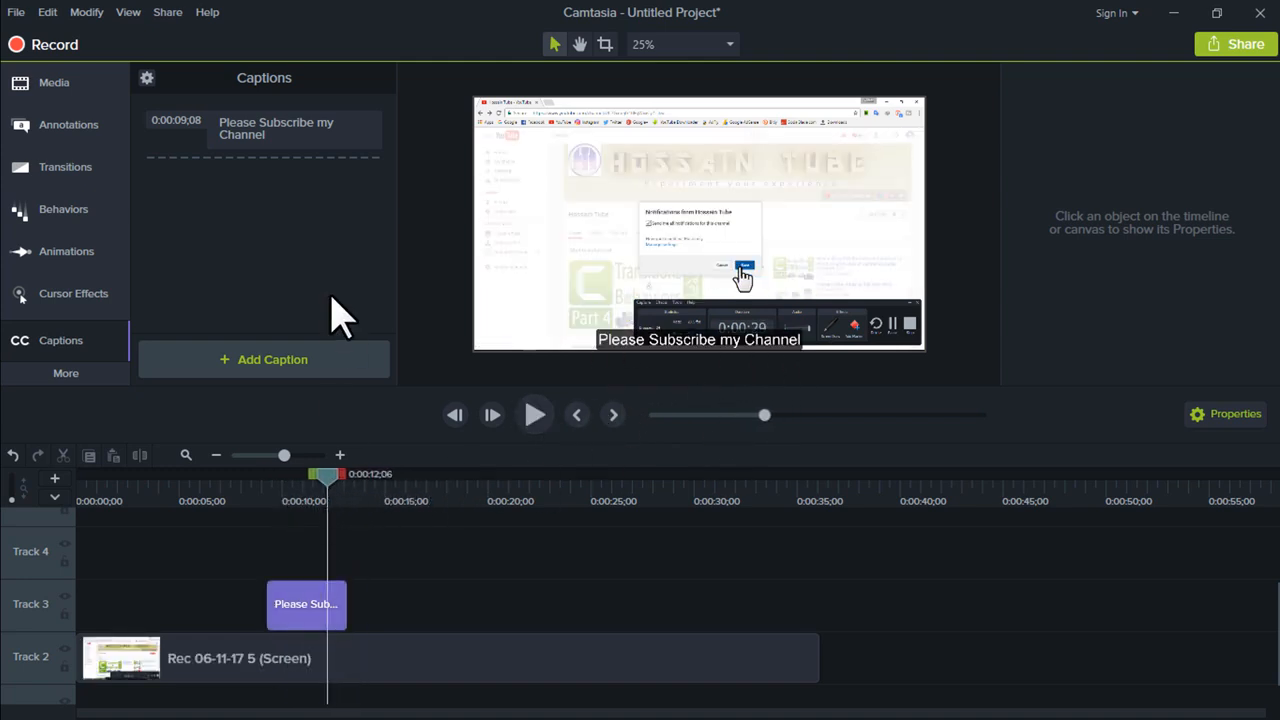
{"action": "left_click", "coordinate": [294, 363]}
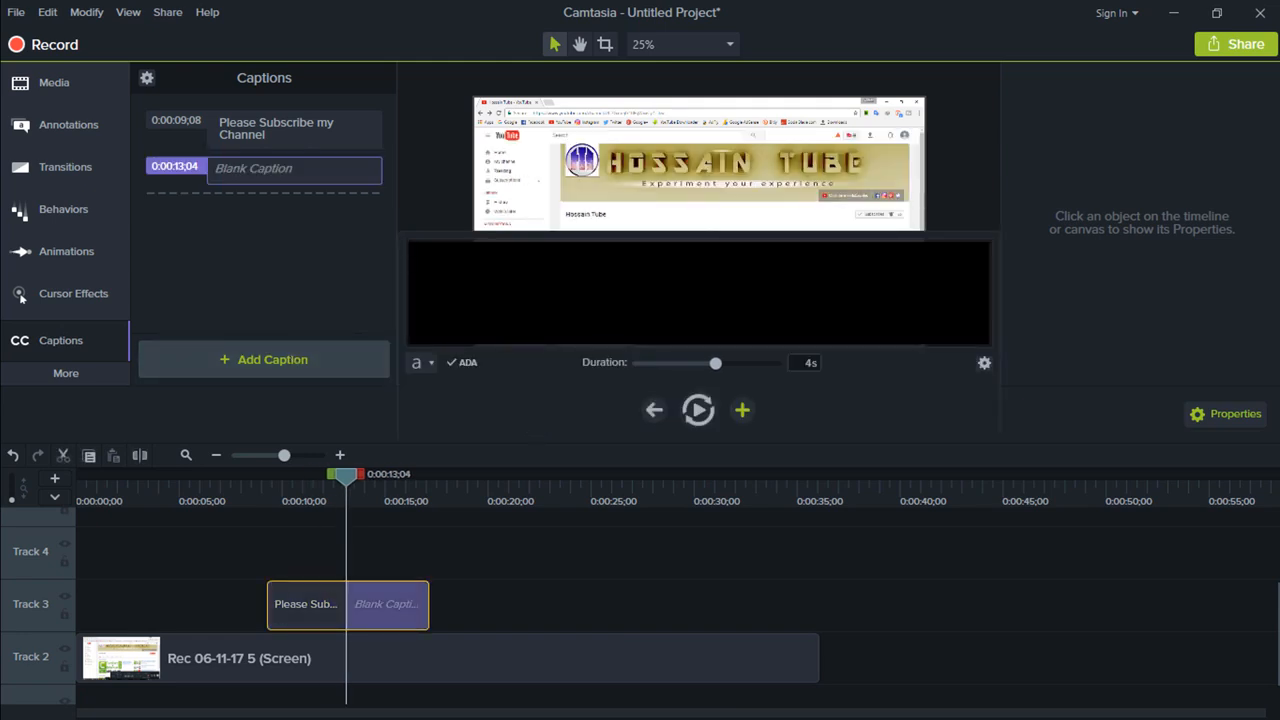
{"action": "type", "text": "Like , Share and Comme"}
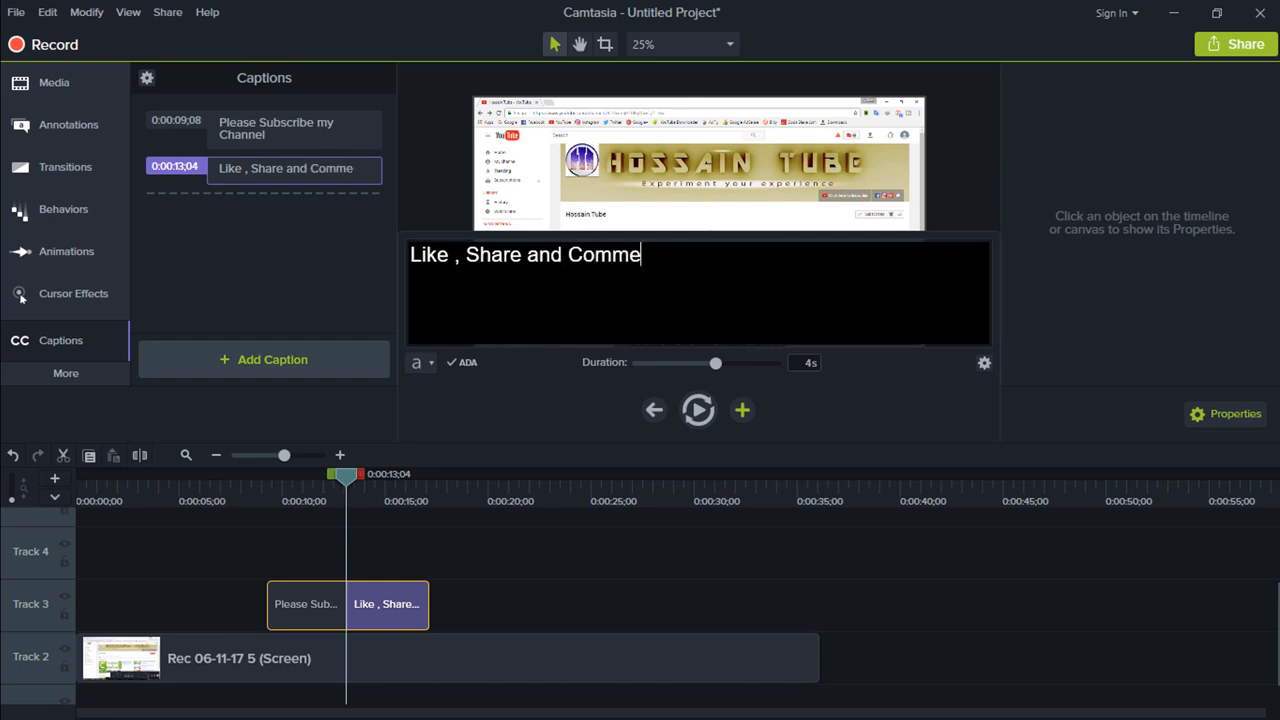
{"action": "type", "text": "on my Videos"}
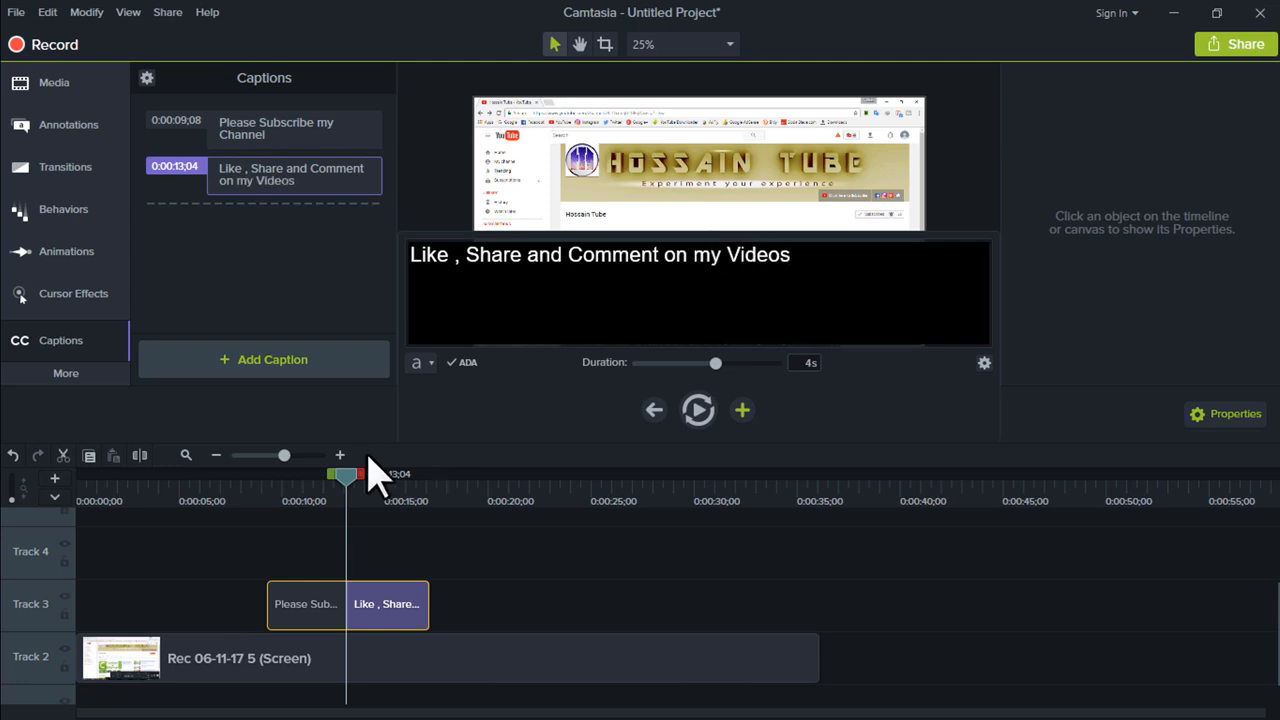
Step: Add a third caption at 0:00:17;04 containing the channel name
{"action": "left_click_drag", "start_coordinate": [345, 474], "coordinate": [408, 492]}
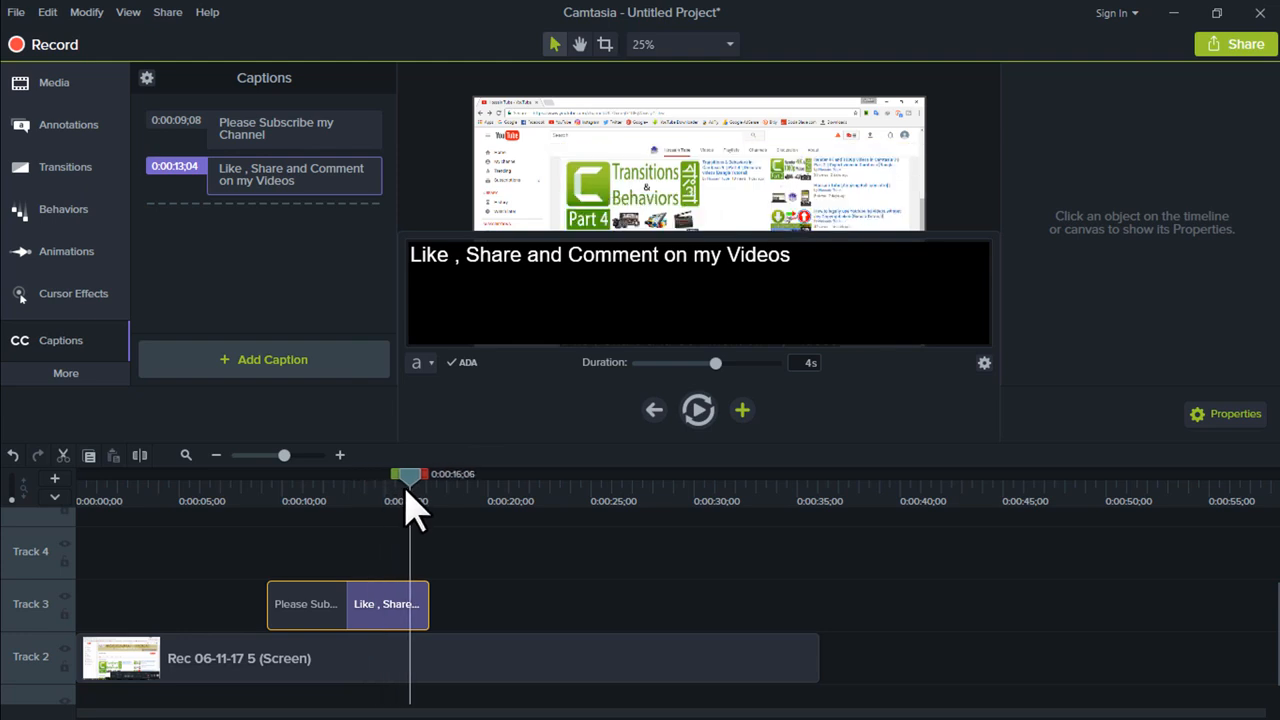
{"action": "left_click", "coordinate": [308, 360]}
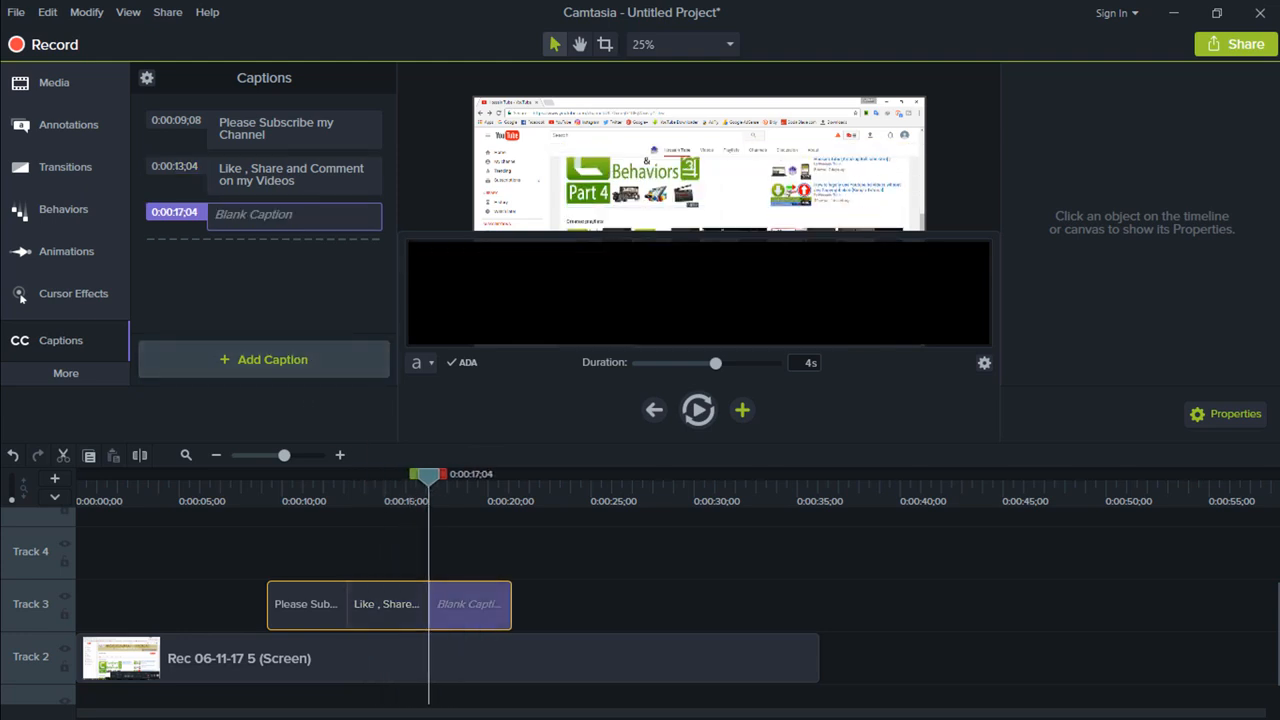
{"action": "type", "text": "Hossain tube"}
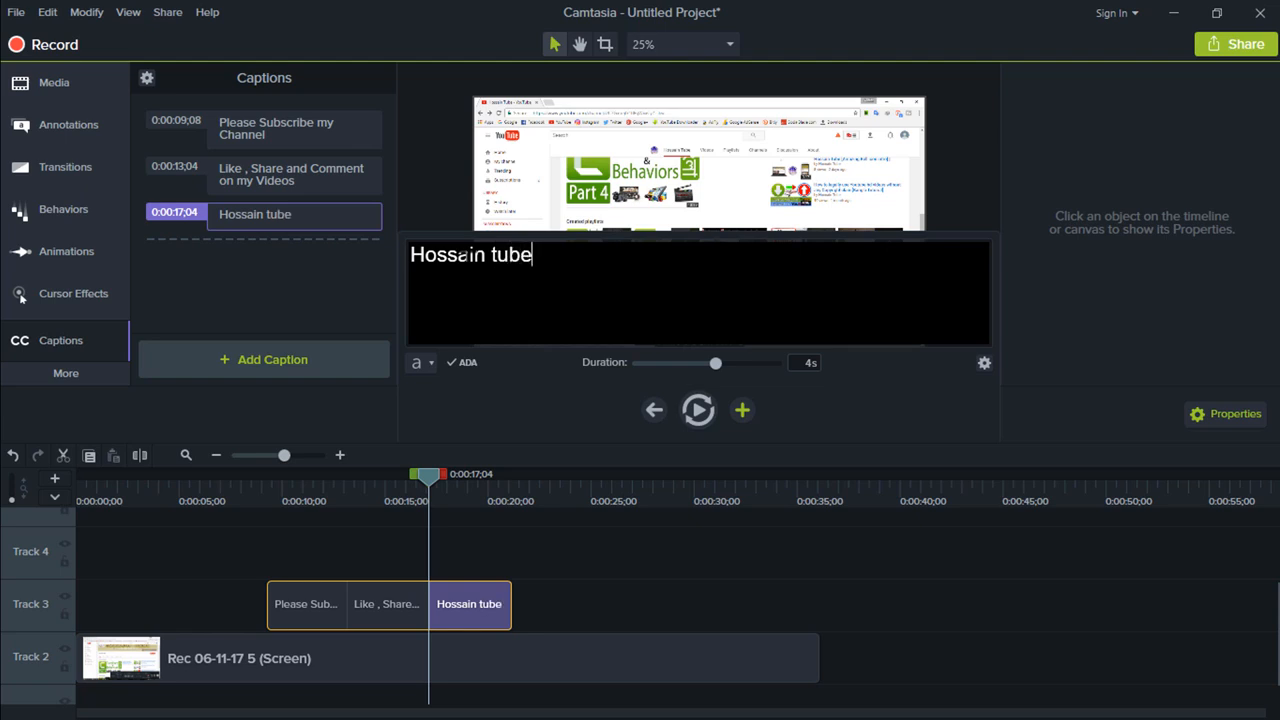
Step: Add a fourth caption at 0:00:21;04 reading "This is" followed by the presenter's full name, and close the caption editor
{"action": "left_click", "coordinate": [296, 362]}
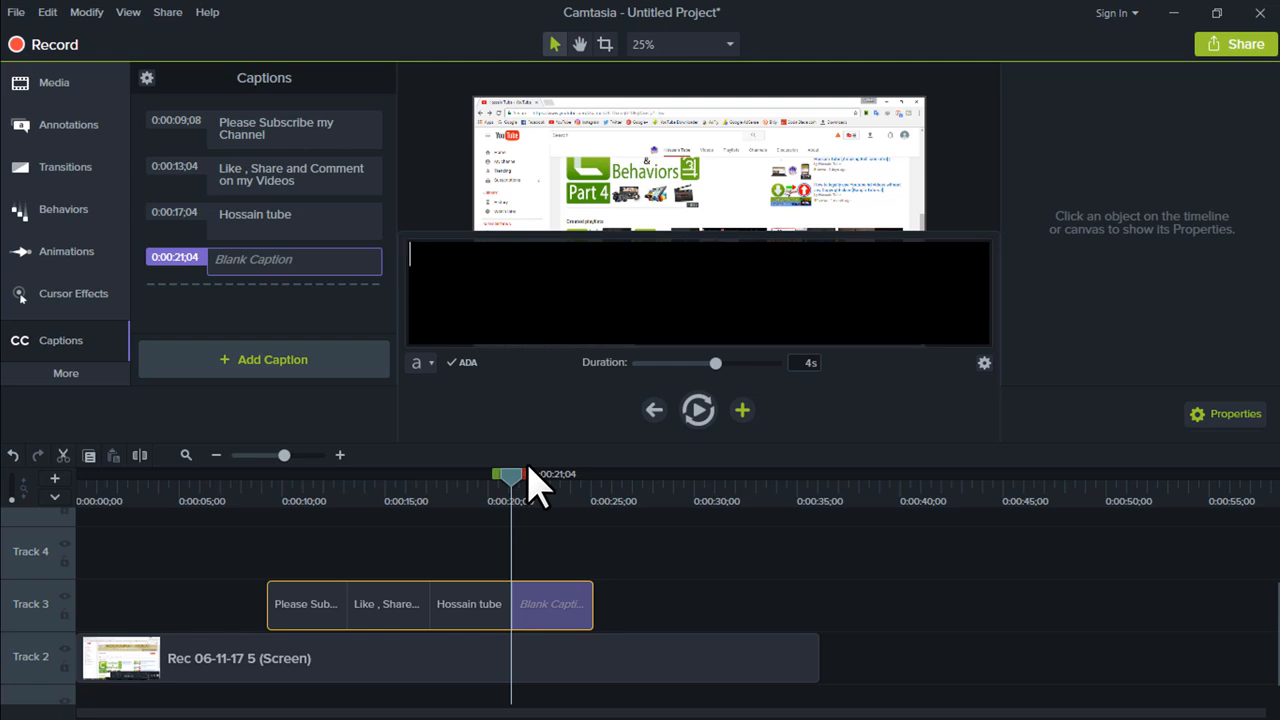
{"action": "type", "text": "This is Hossain Arafat"}
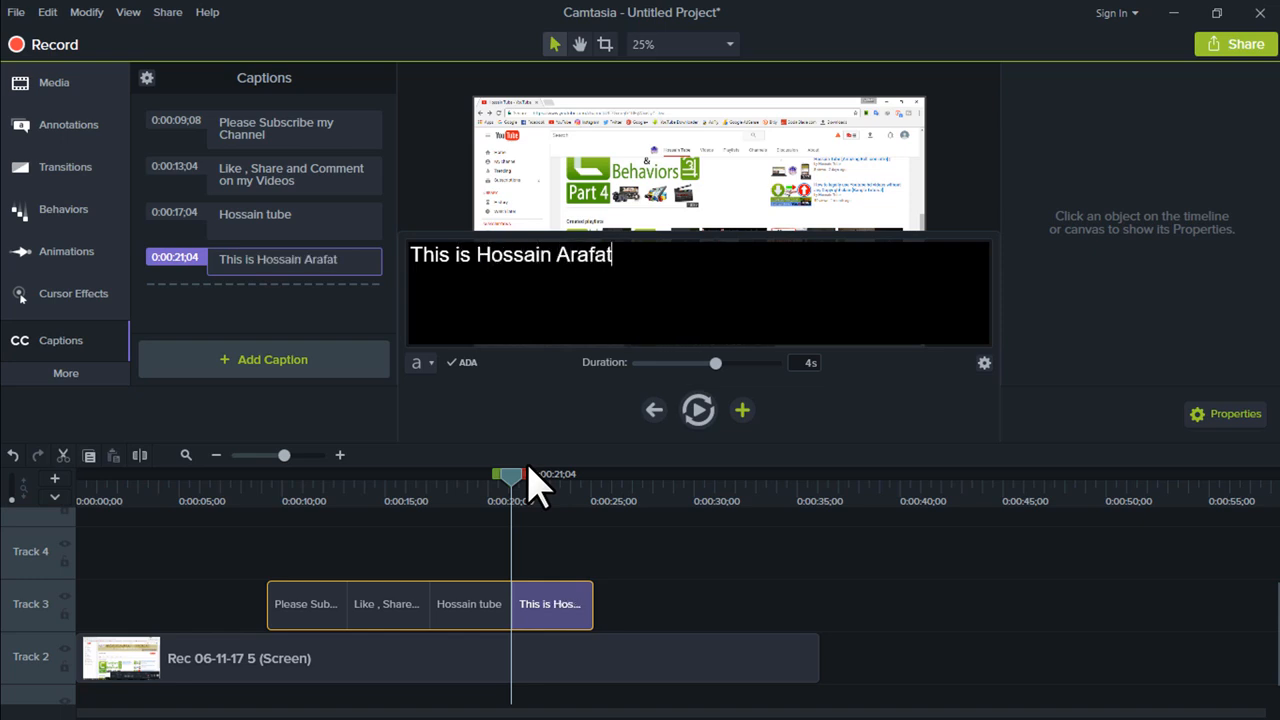
{"action": "left_click", "coordinate": [500, 478]}
{"action": "left_click", "coordinate": [650, 556]}
Step: Scrub the playhead back through the captions from the fourth to the first, checking each one's text
{"action": "left_click_drag", "start_coordinate": [514, 478], "coordinate": [456, 490]}
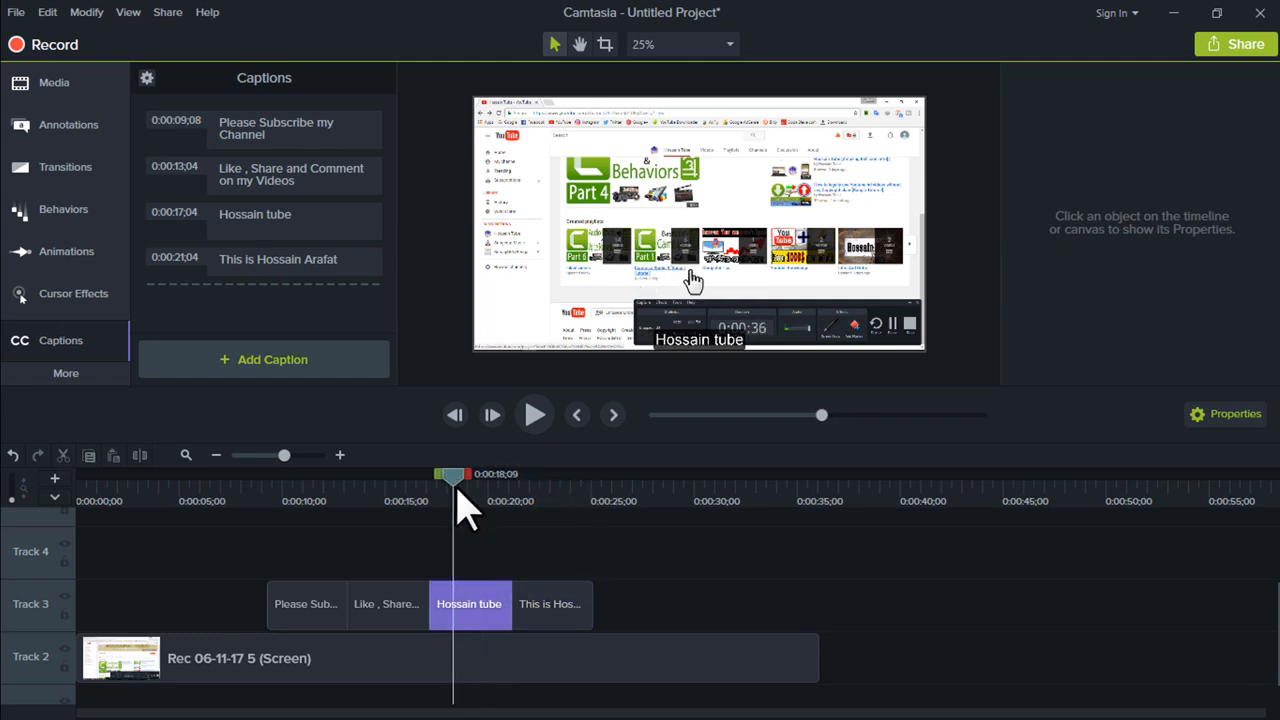
{"action": "left_click", "coordinate": [472, 604]}
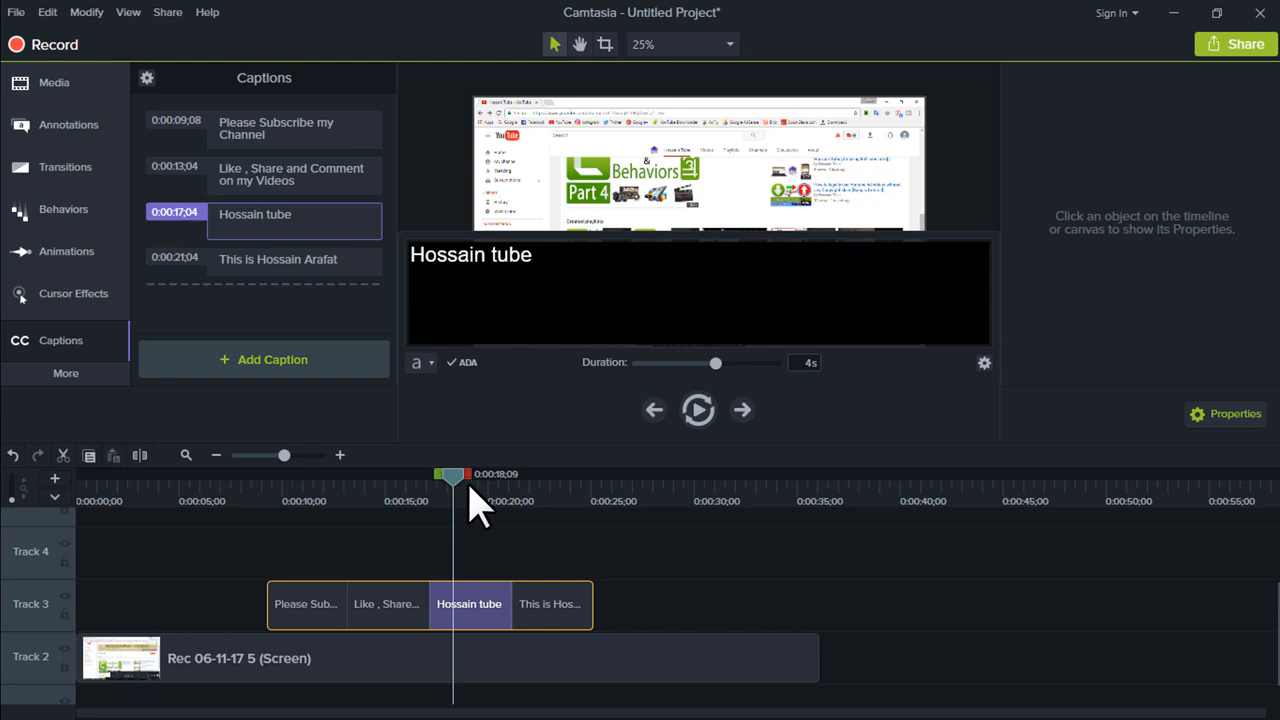
{"action": "left_click_drag", "start_coordinate": [455, 490], "coordinate": [398, 495]}
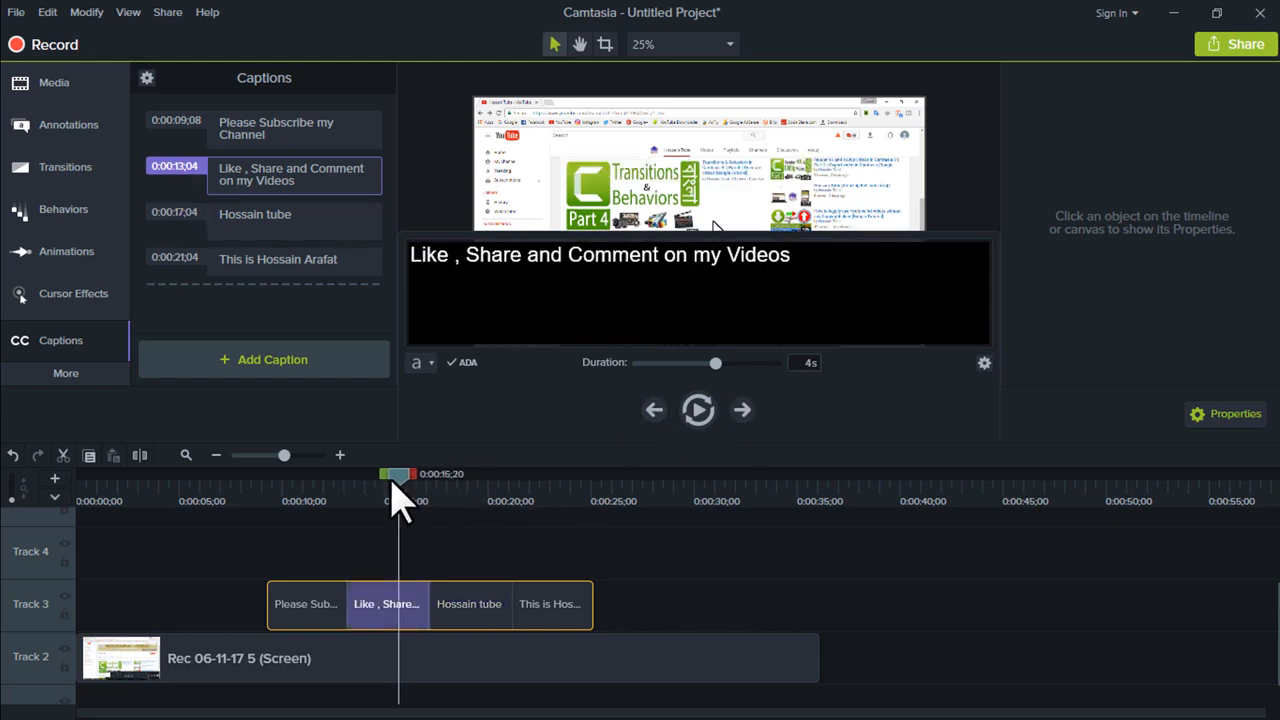
{"action": "left_click", "coordinate": [319, 500]}
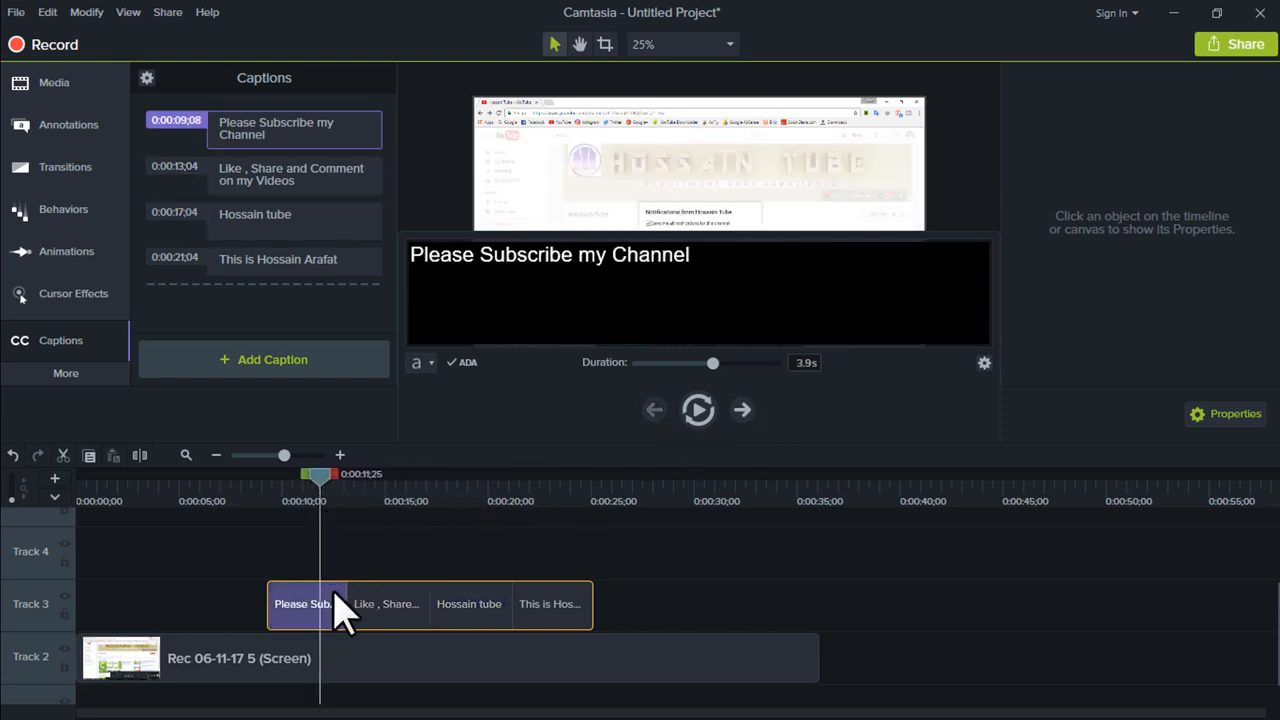
Step: Close the caption editor and play the captions in the preview from 0:00:09;07
{"action": "left_click_drag", "start_coordinate": [317, 477], "coordinate": [262, 492]}
{"action": "key", "text": "space"}
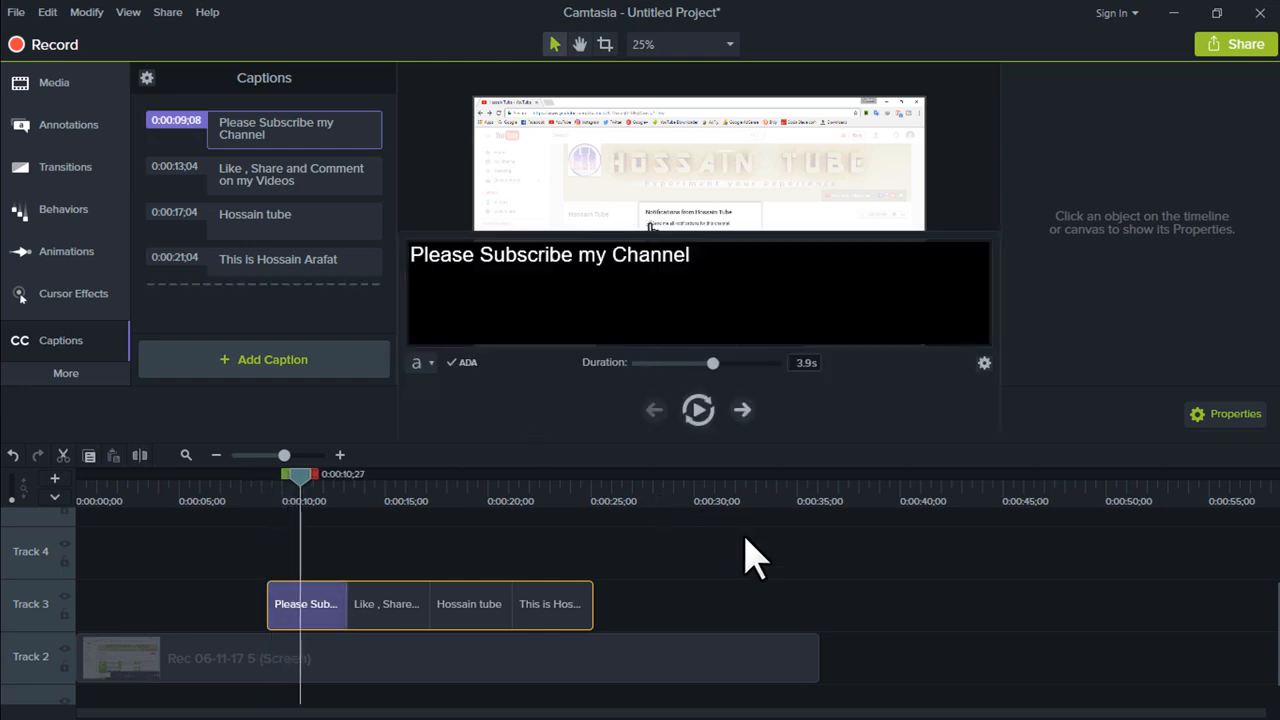
{"action": "left_click", "coordinate": [746, 557]}
{"action": "left_click_drag", "start_coordinate": [326, 484], "coordinate": [265, 488]}
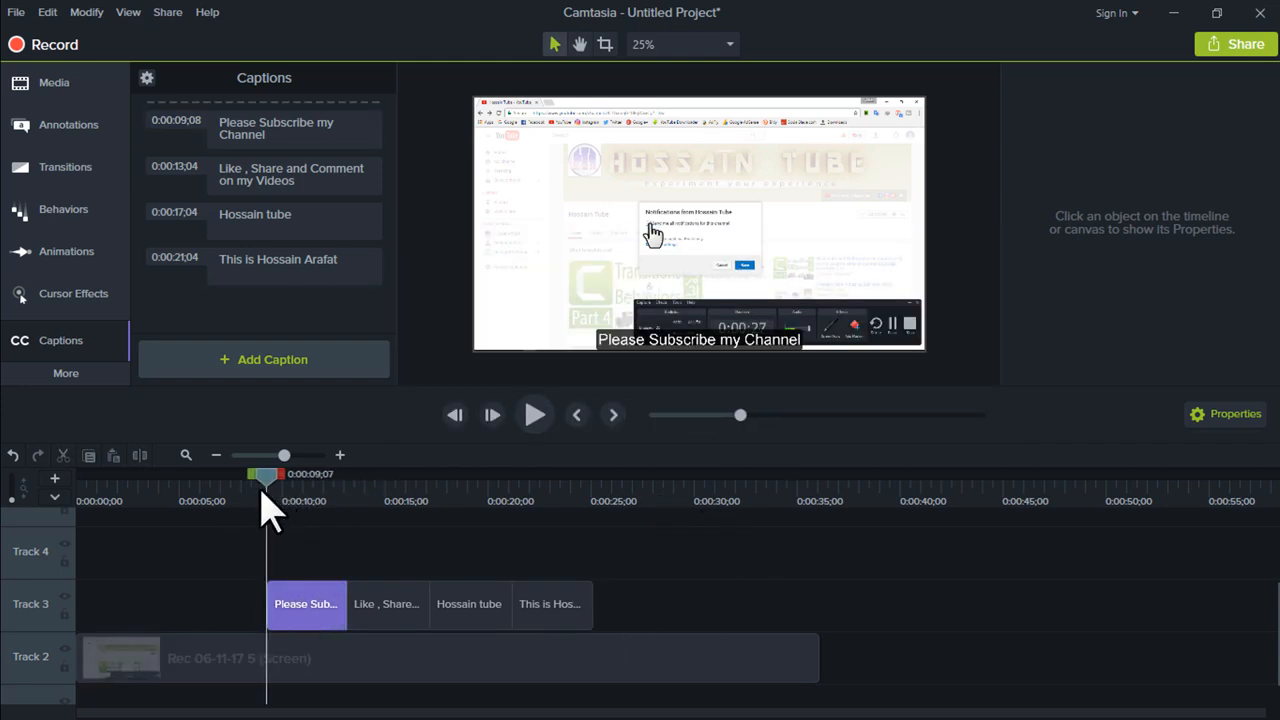
{"action": "left_click", "coordinate": [535, 416]}
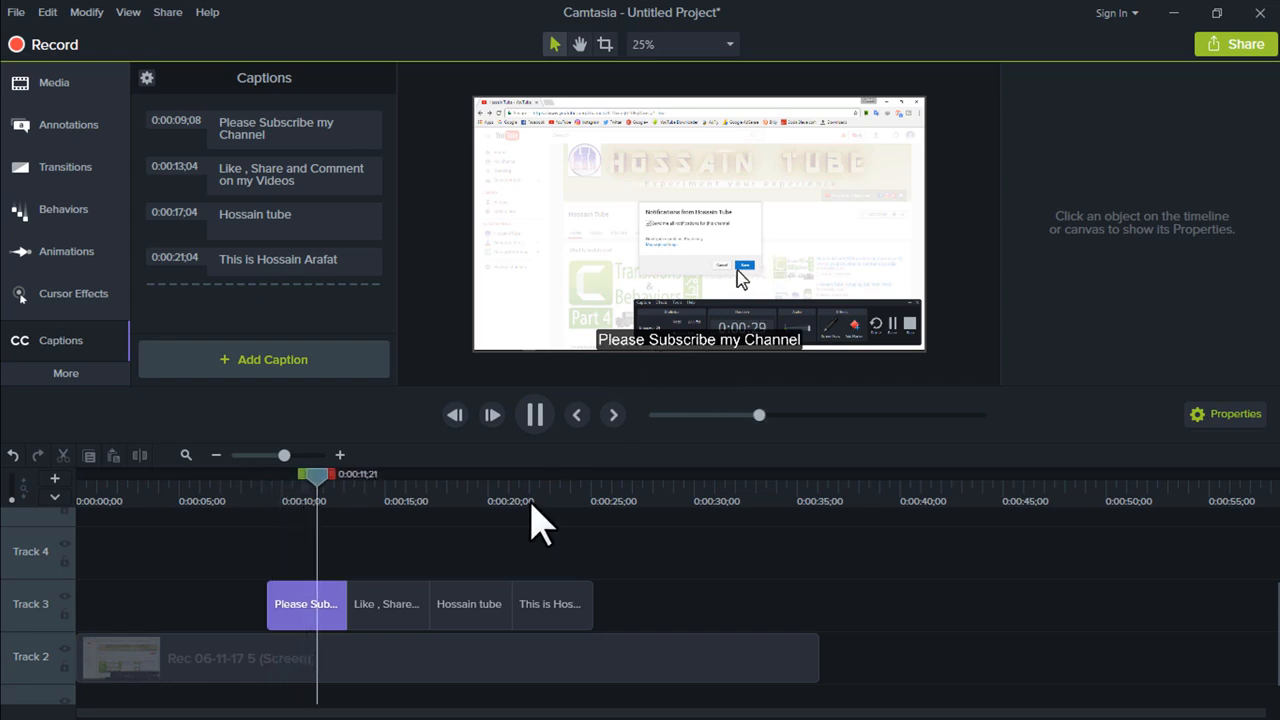
Step: Open the first caption, "Please Subscribe my Channel", for editing and select all of its text
{"action": "left_click", "coordinate": [375, 608]}
{"action": "mouse_move", "coordinate": [357, 460]}
{"action": "left_mouse_down"}
{"action": "mouse_move", "coordinate": [351, 480]}
{"action": "mouse_move", "coordinate": [342, 474]}
{"action": "left_mouse_up"}
{"action": "left_click", "coordinate": [428, 362]}
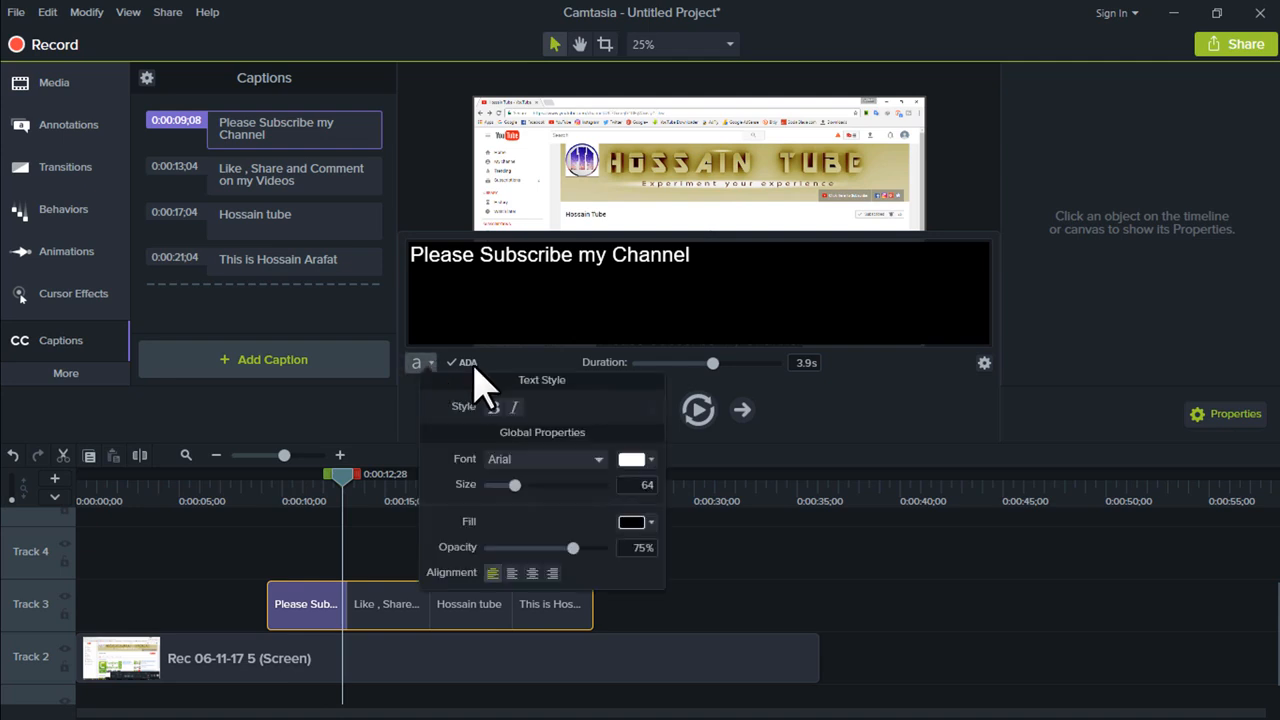
{"action": "left_click", "coordinate": [530, 459]}
{"action": "left_click", "coordinate": [530, 460]}
{"action": "key", "text": "shift+Right"}
{"action": "key", "text": "shift+Right"}
{"action": "key", "text": "shift+Right"}
{"action": "key", "text": "shift+Right"}
{"action": "key", "text": "shift+Right"}
{"action": "key", "text": "shift+Right"}
{"action": "key", "text": "shift+Right"}
{"action": "key", "text": "shift+Right"}
{"action": "key", "text": "shift+Right"}
{"action": "key", "text": "shift+Right"}
{"action": "key", "text": "shift+Right"}
{"action": "key", "text": "shift+Right"}
{"action": "key", "text": "shift+Right"}
{"action": "key", "text": "shift+Right"}
{"action": "key", "text": "shift+Right"}
{"action": "key", "text": "shift+Right"}
{"action": "key", "text": "shift+Right"}
{"action": "key", "text": "shift+Right"}
{"action": "key", "text": "shift+Right"}
{"action": "key", "text": "shift+Right"}
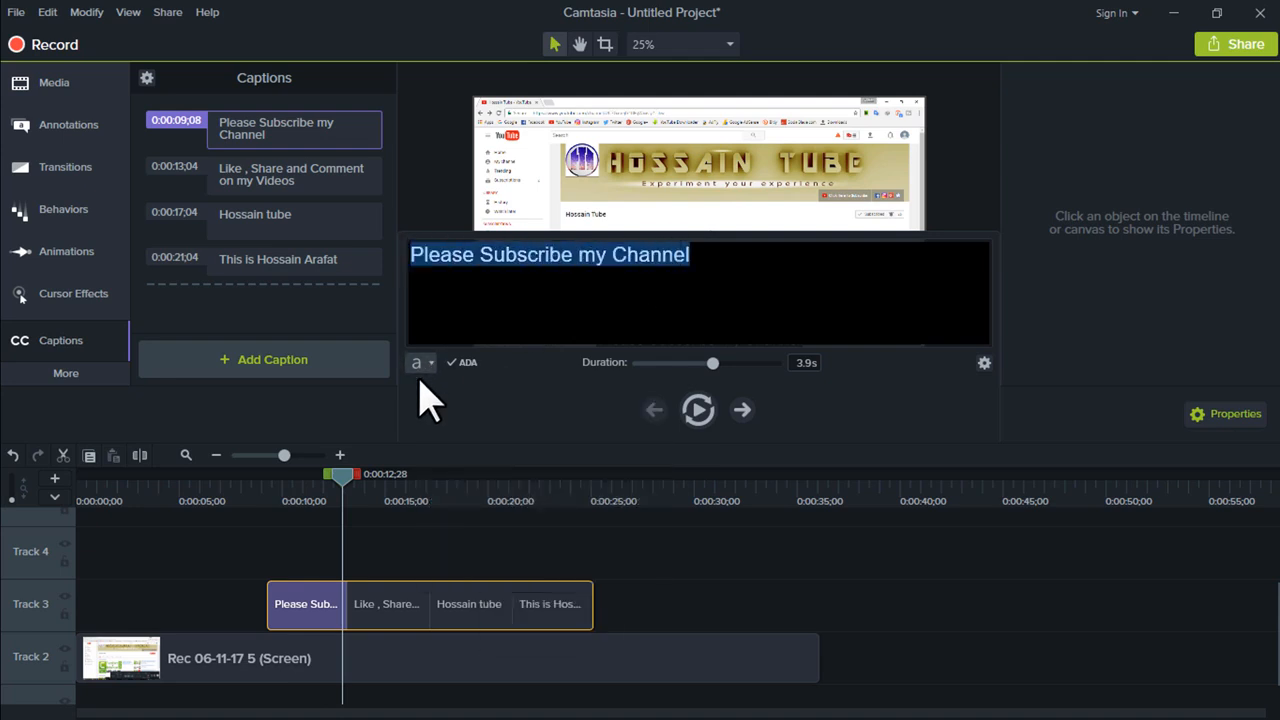
Step: Set the caption font to Algerian
{"action": "left_click", "coordinate": [426, 366]}
{"action": "left_click", "coordinate": [560, 460]}
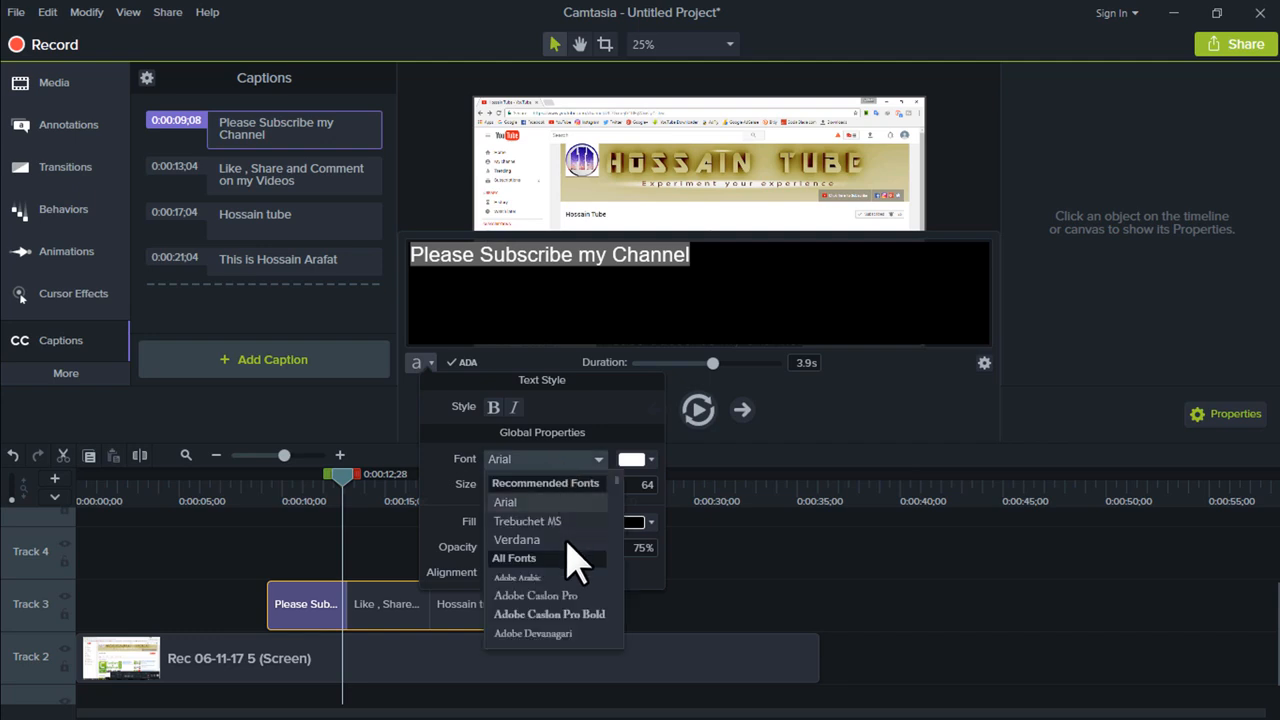
{"action": "scroll", "coordinate": [548, 628], "scroll_direction": "down", "scroll_amount": 8}
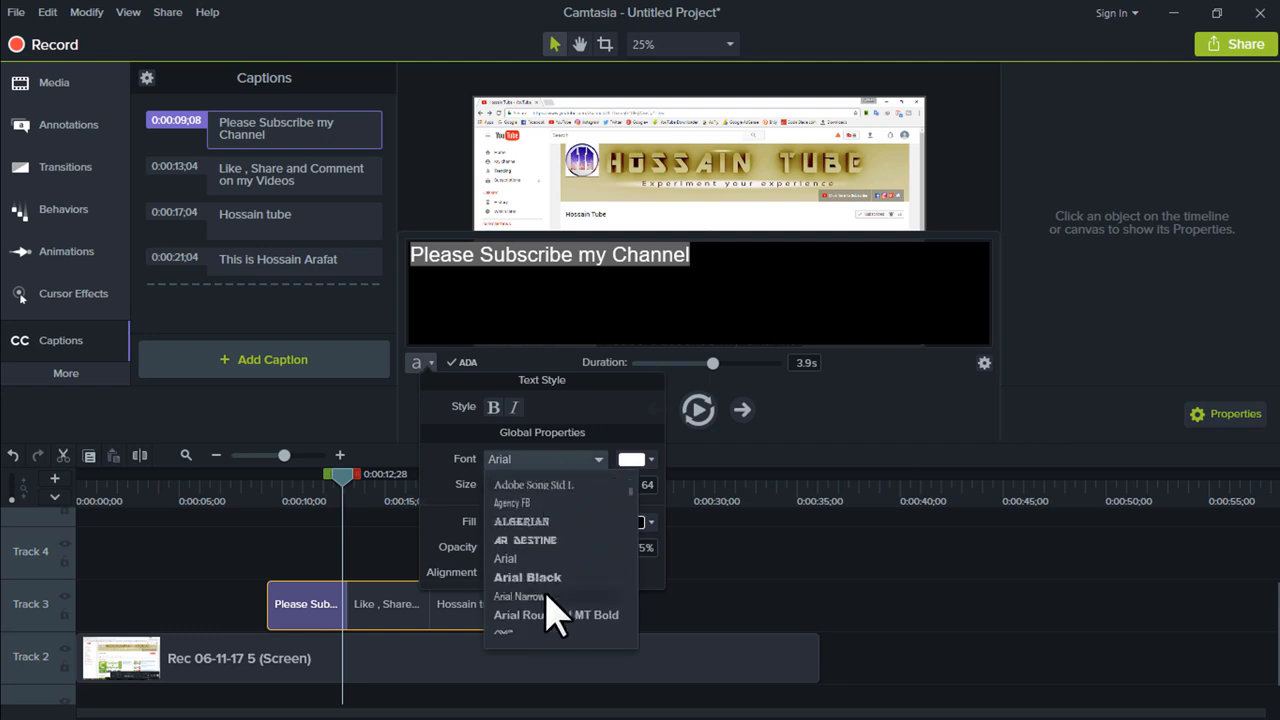
{"action": "left_click", "coordinate": [530, 521]}
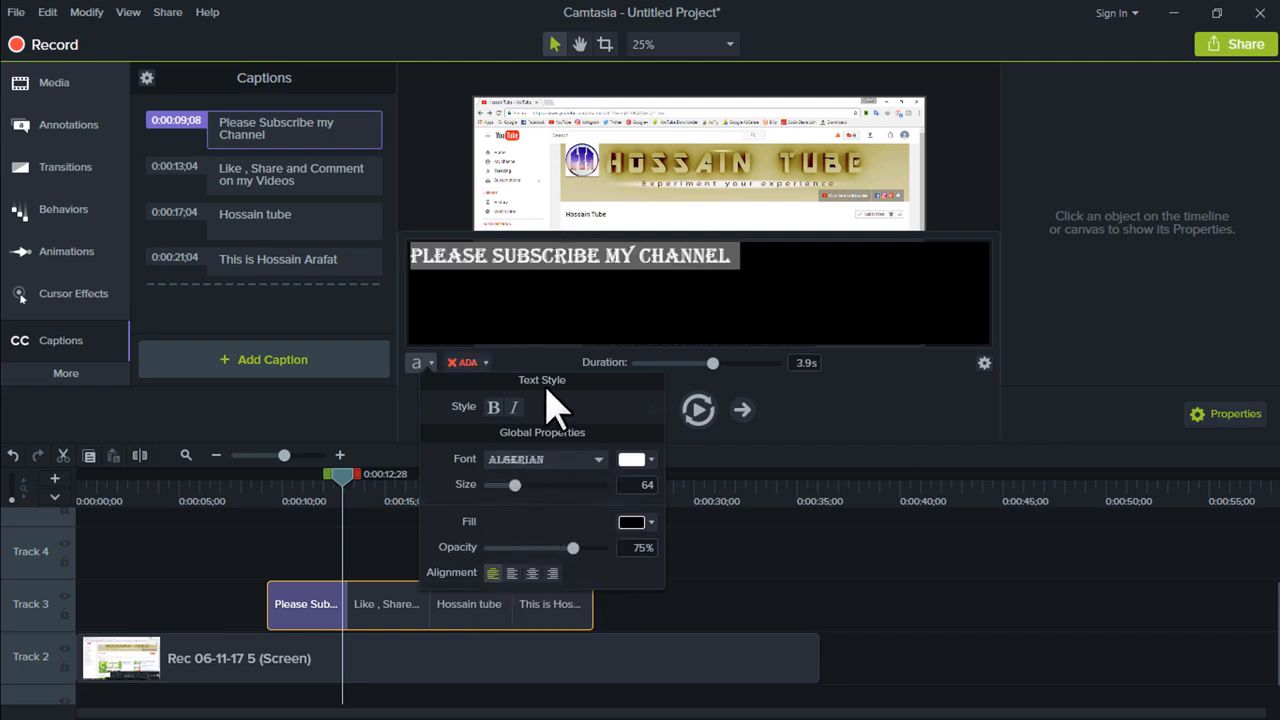
Step: Make the selected caption text bold, and try italic on it before turning italic off again
{"action": "left_click", "coordinate": [493, 407]}
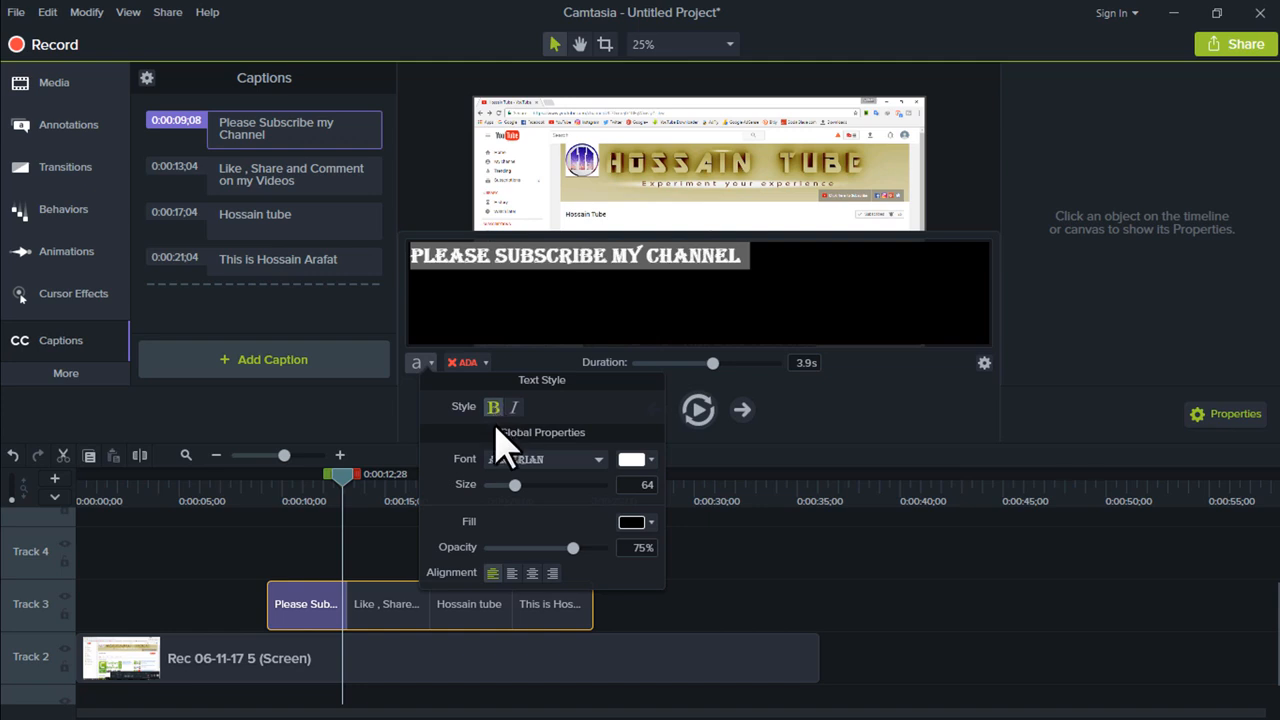
{"action": "left_click", "coordinate": [516, 407]}
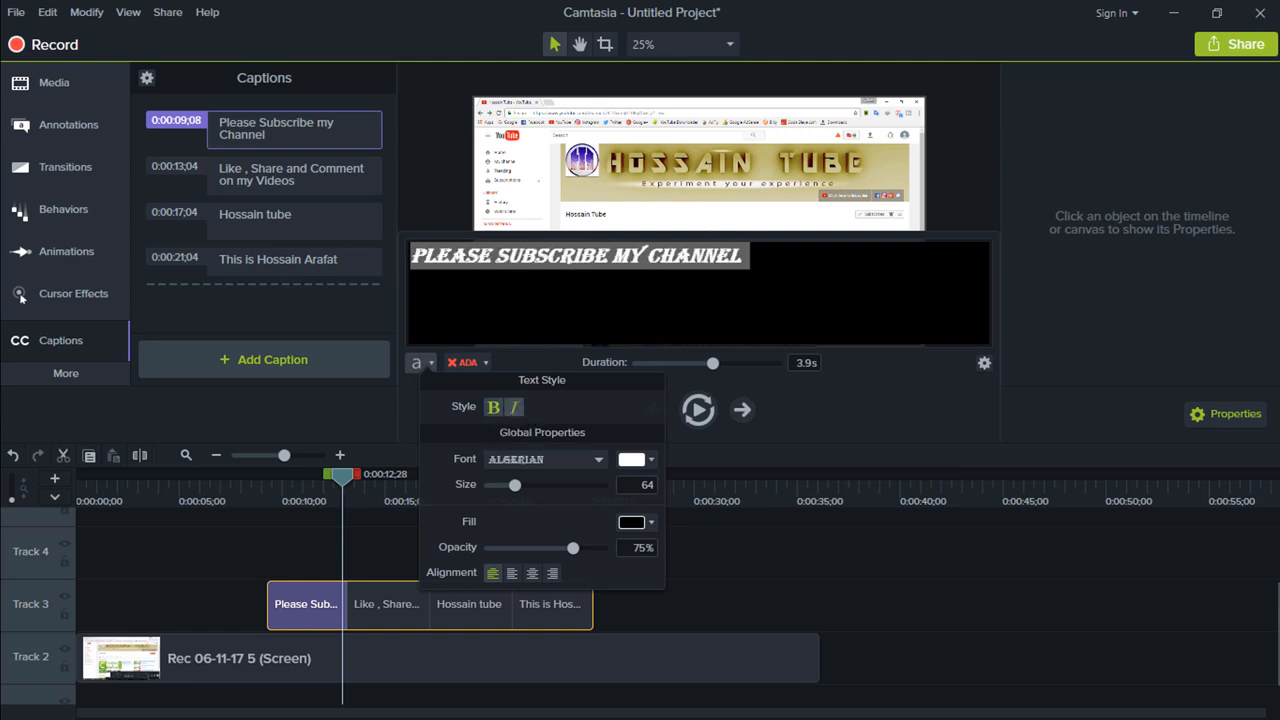
{"action": "left_click", "coordinate": [516, 407]}
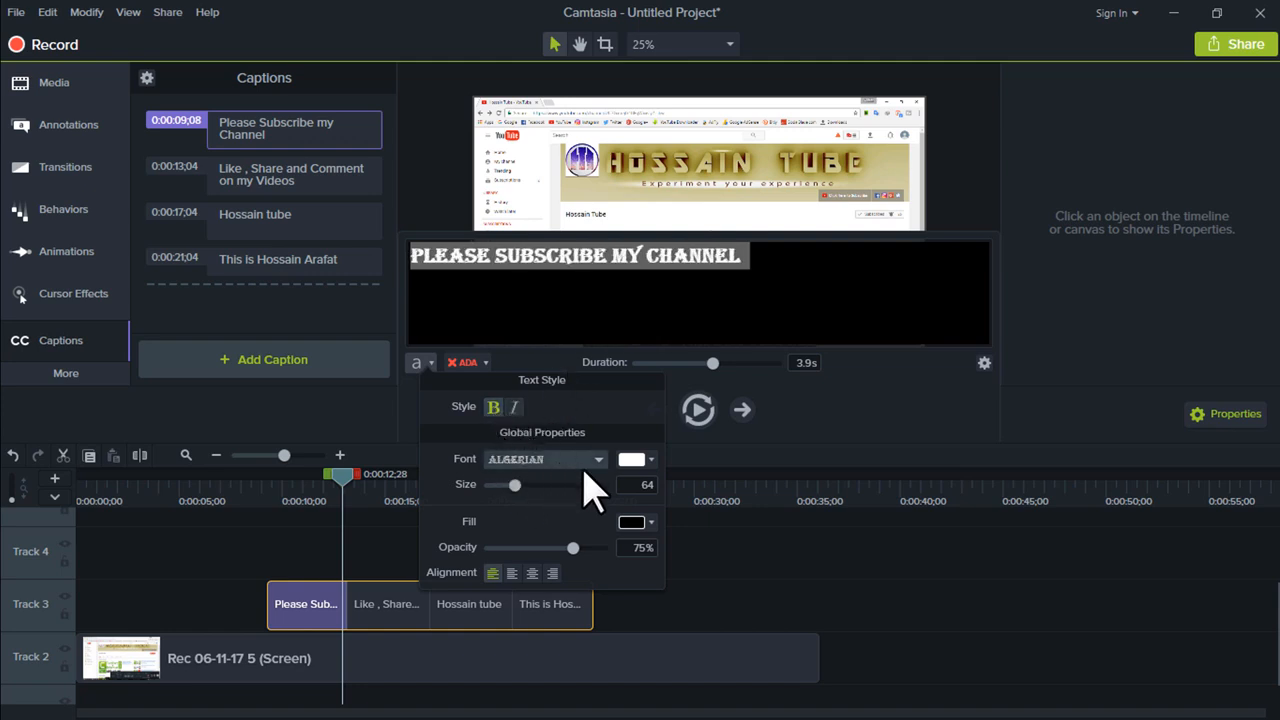
Step: Increase the caption text size to about 90
{"action": "left_click", "coordinate": [529, 487]}
{"action": "left_click", "coordinate": [529, 487]}
{"action": "left_click", "coordinate": [531, 492]}
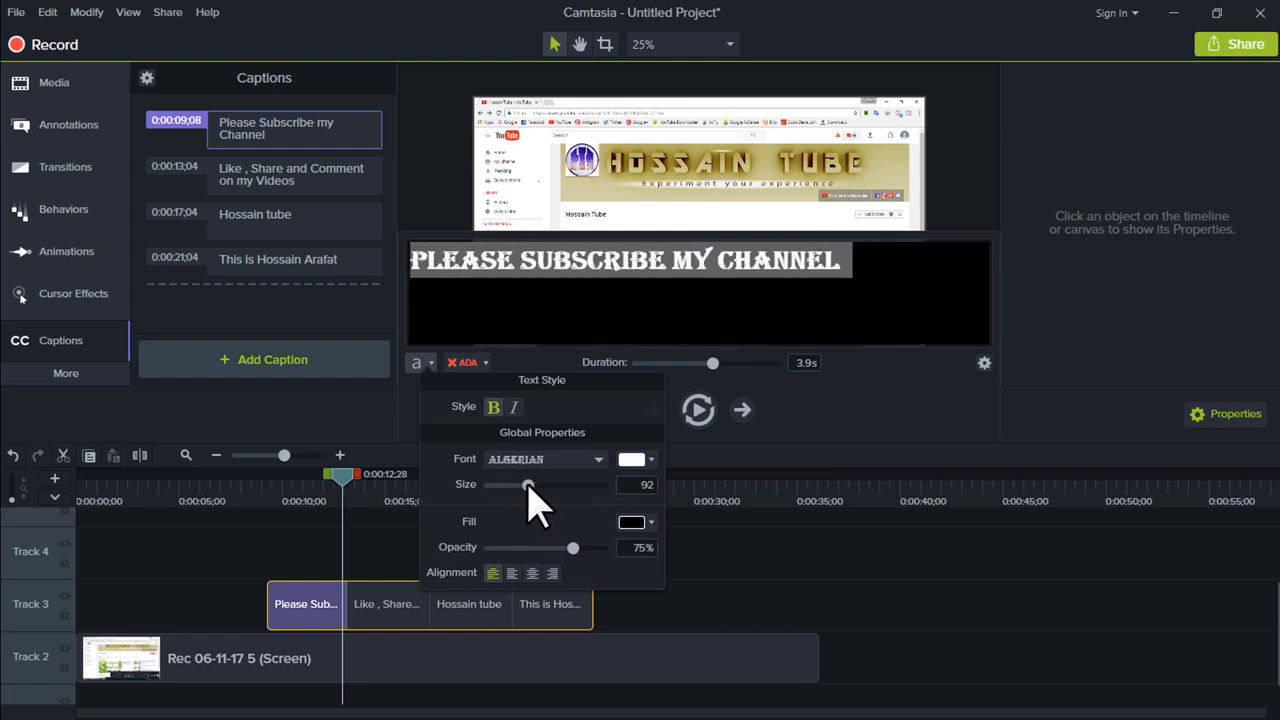
Step: Open the colour choices for the caption's background fill
{"action": "left_click", "coordinate": [637, 524]}
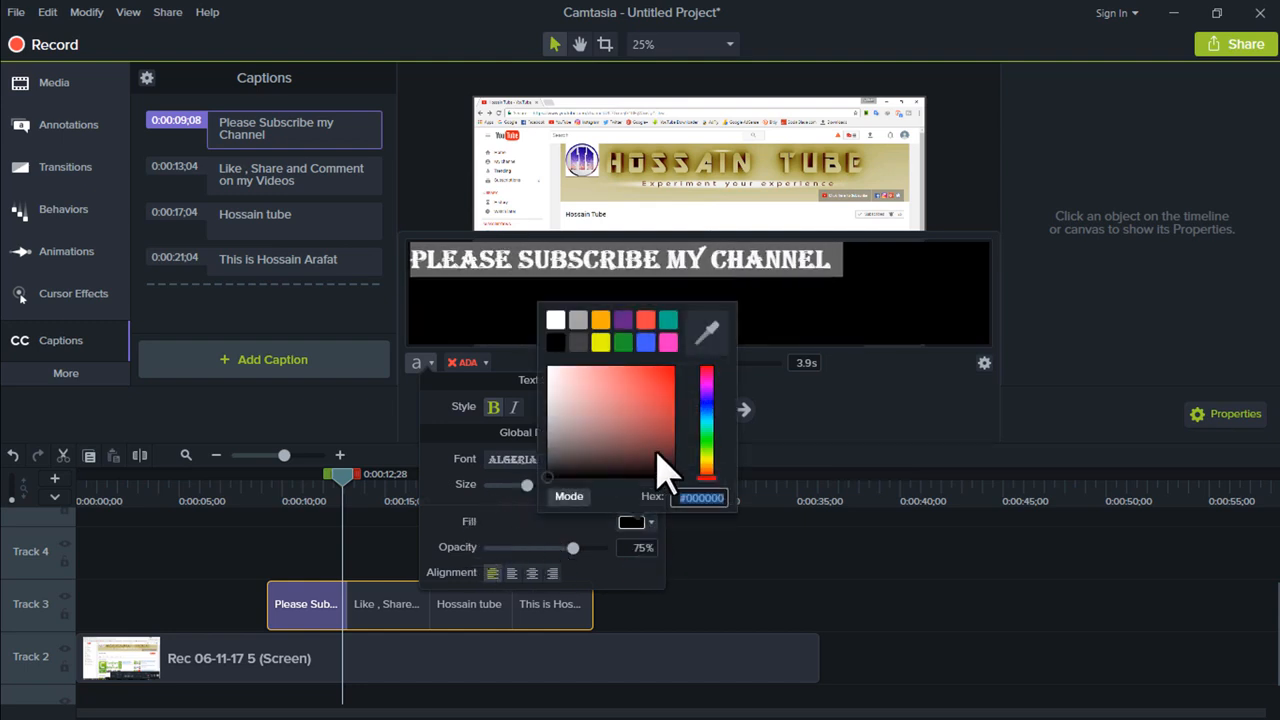